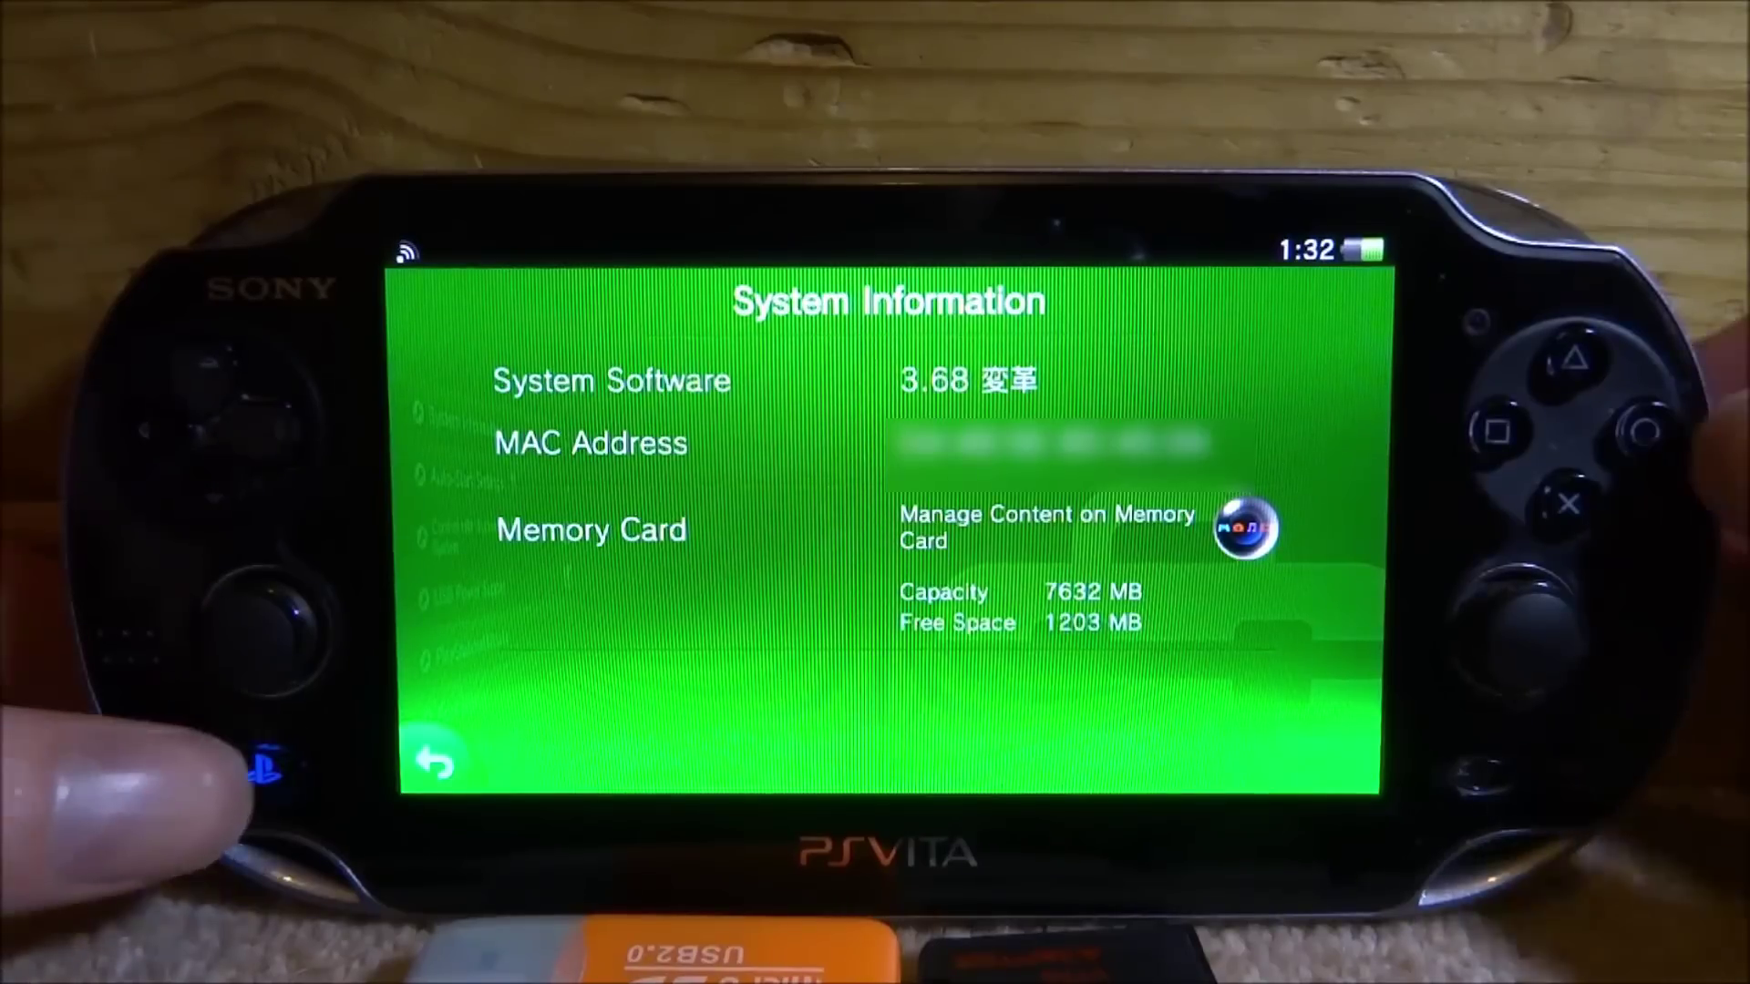
mouse_move(1445, 313)
left_mouse_down()
mouse_move(1269, 332)
mouse_move(1139, 456)
left_mouse_up()
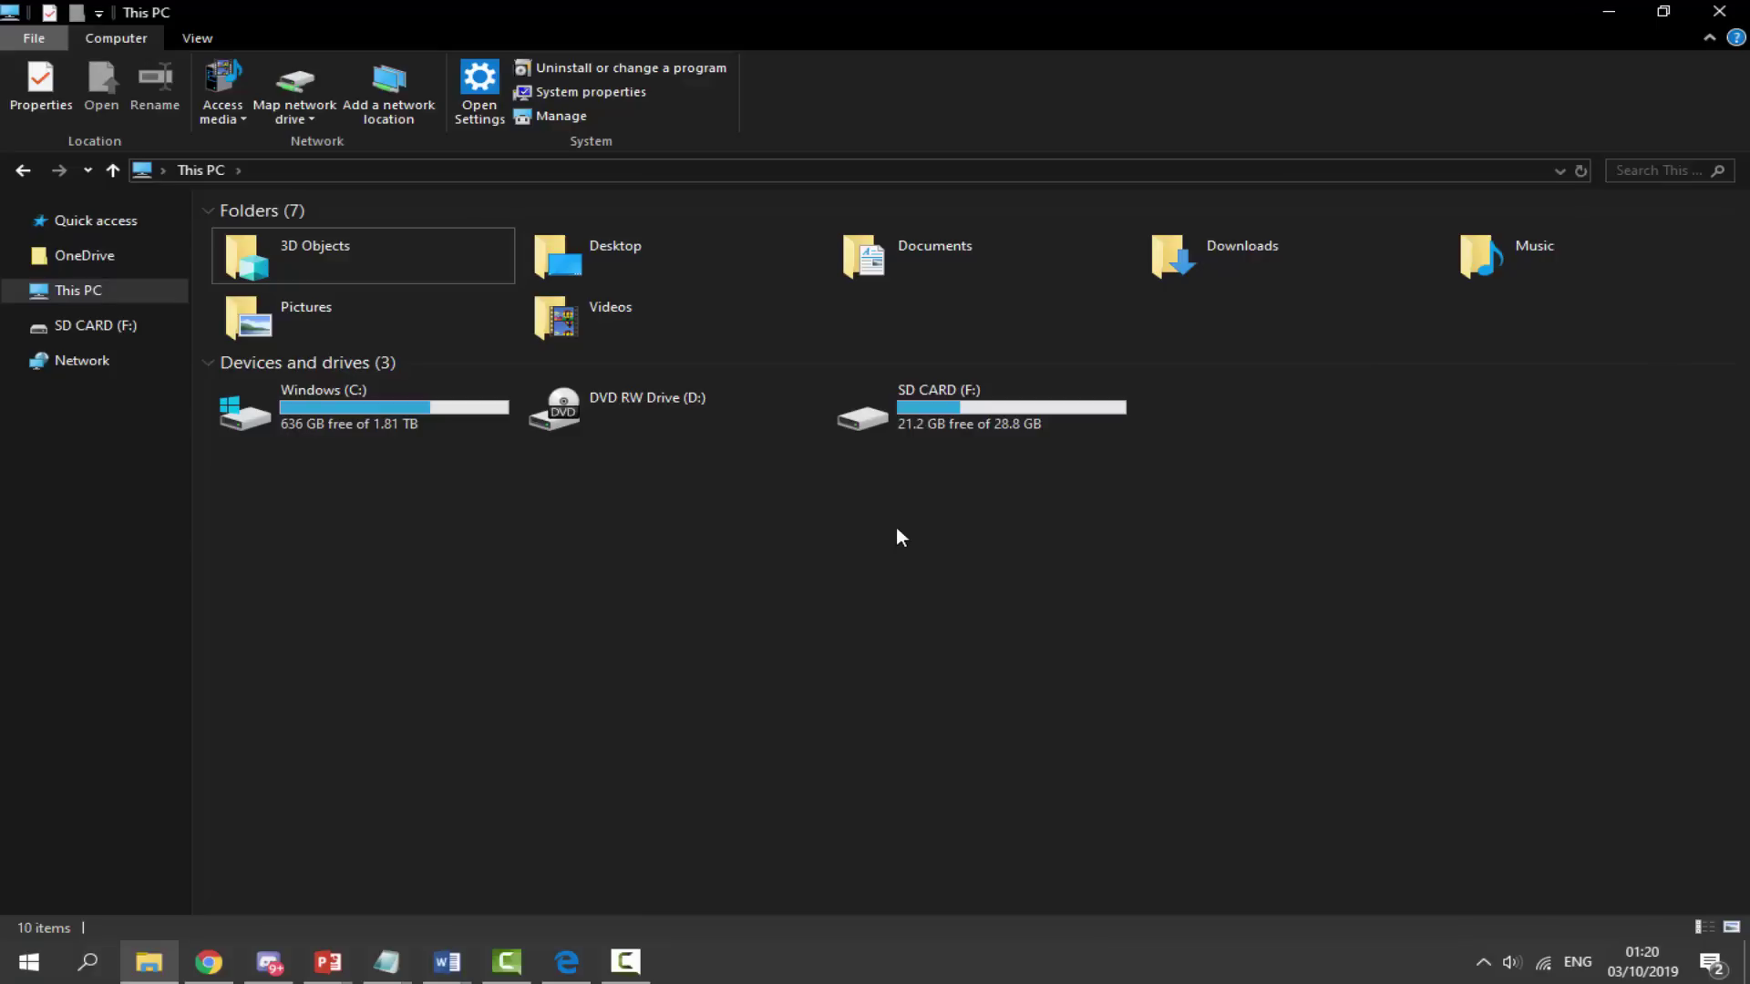
Open the format settings for the SD CARD (F:) drive and choose the exFAT file system with the default allocation size
left_click(934, 429)
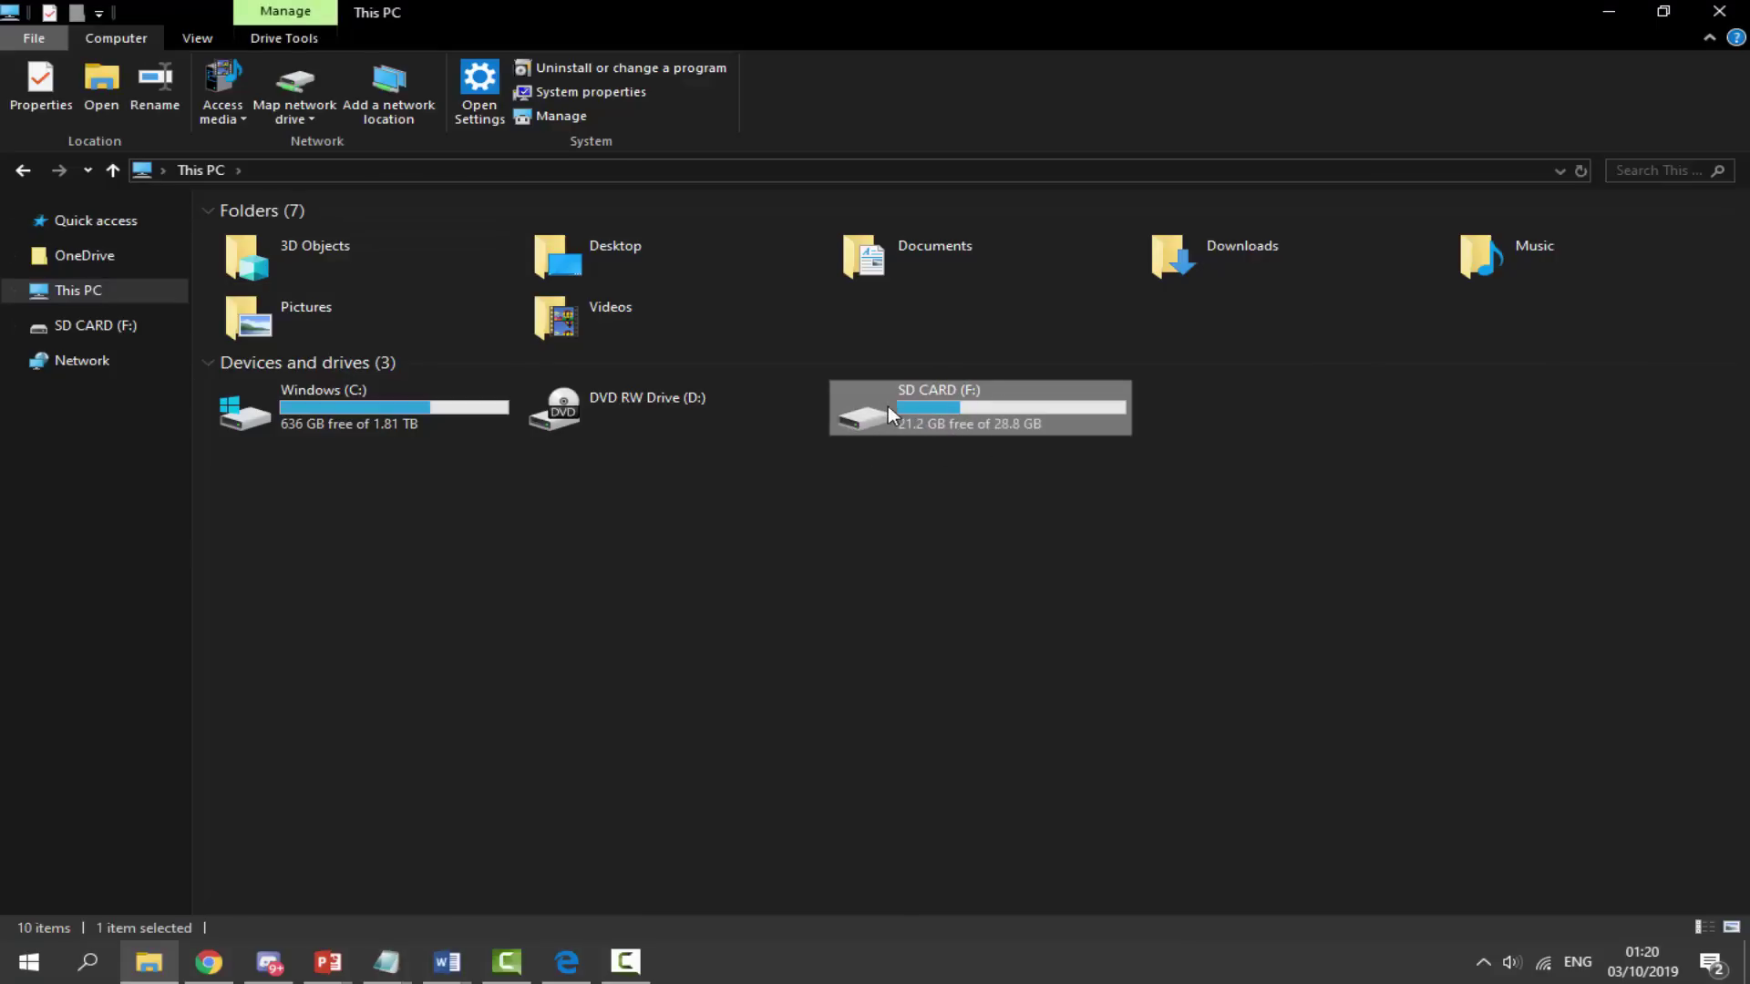
right_click(931, 401)
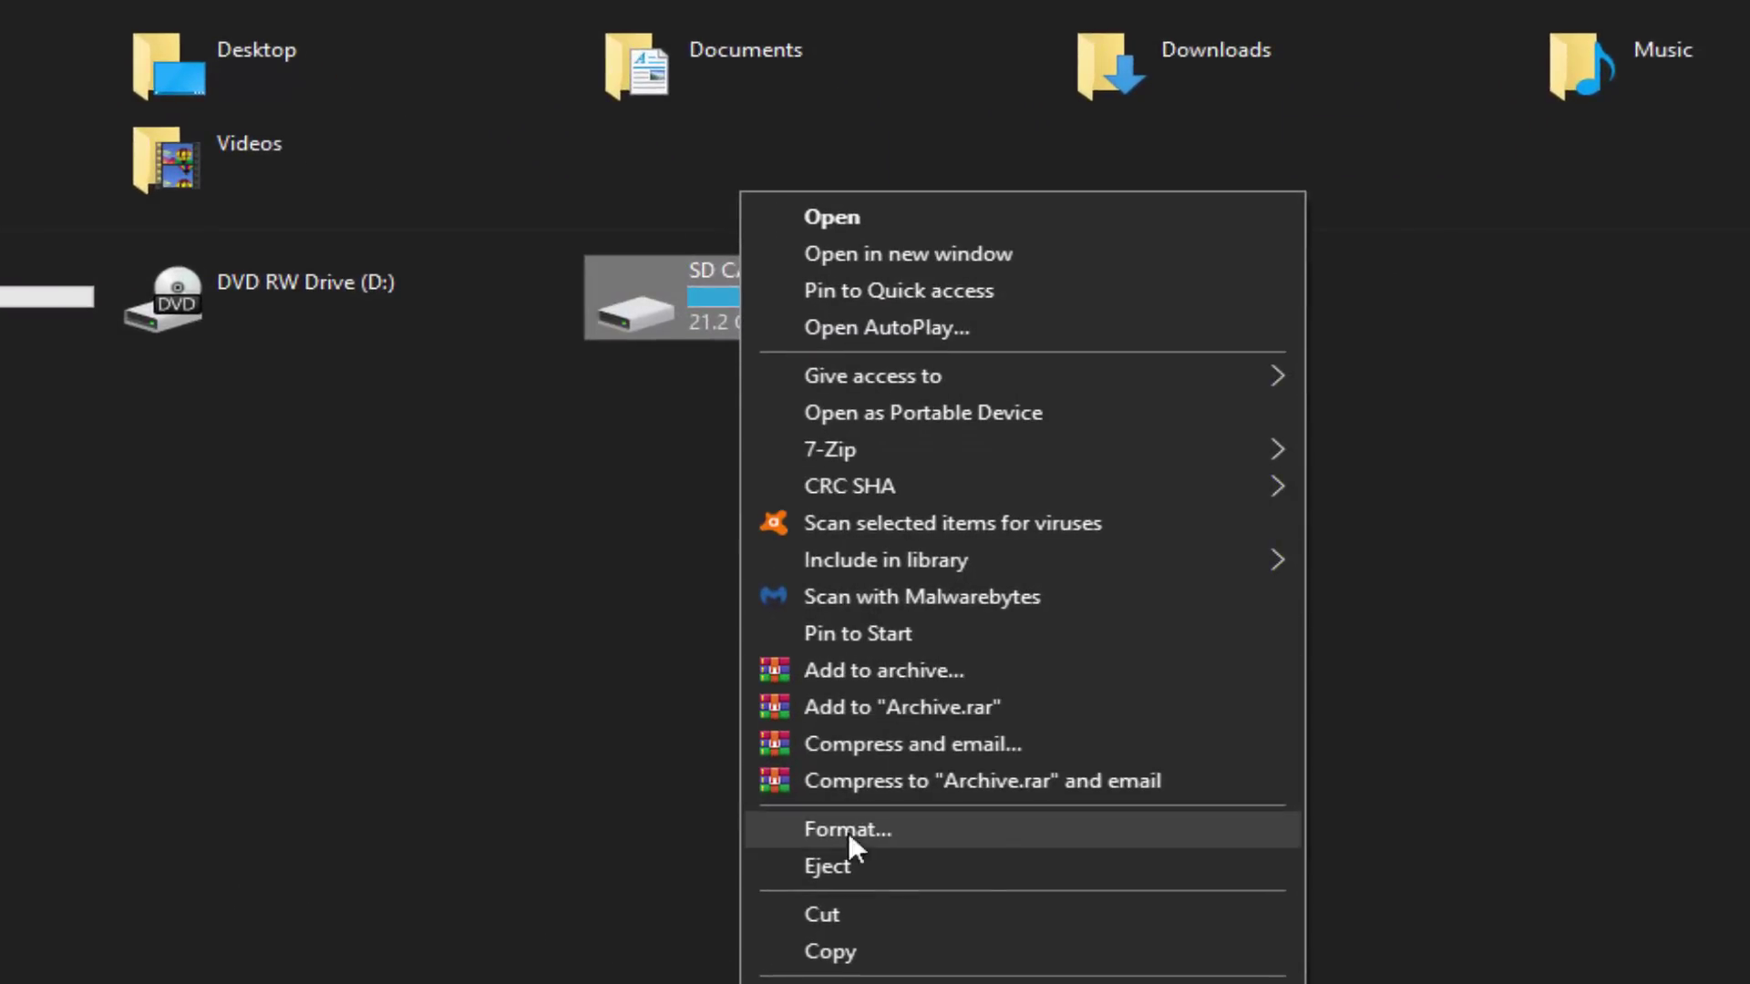
left_click(814, 831)
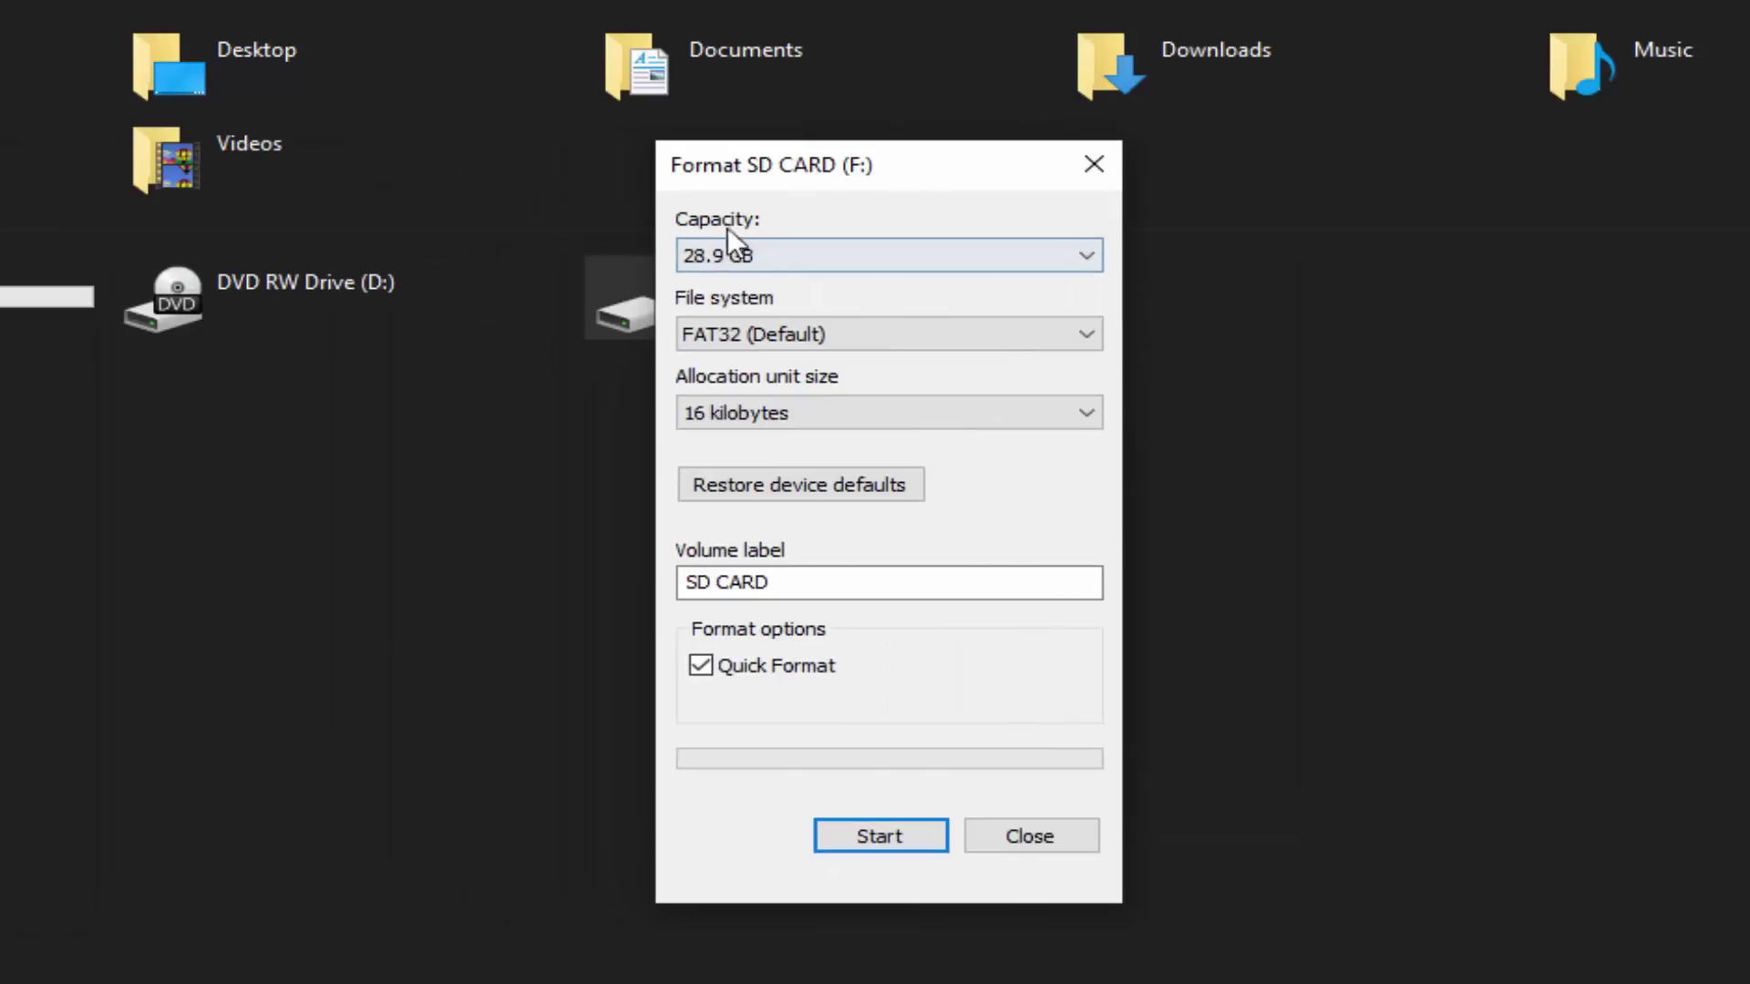
left_click(756, 332)
left_click(722, 407)
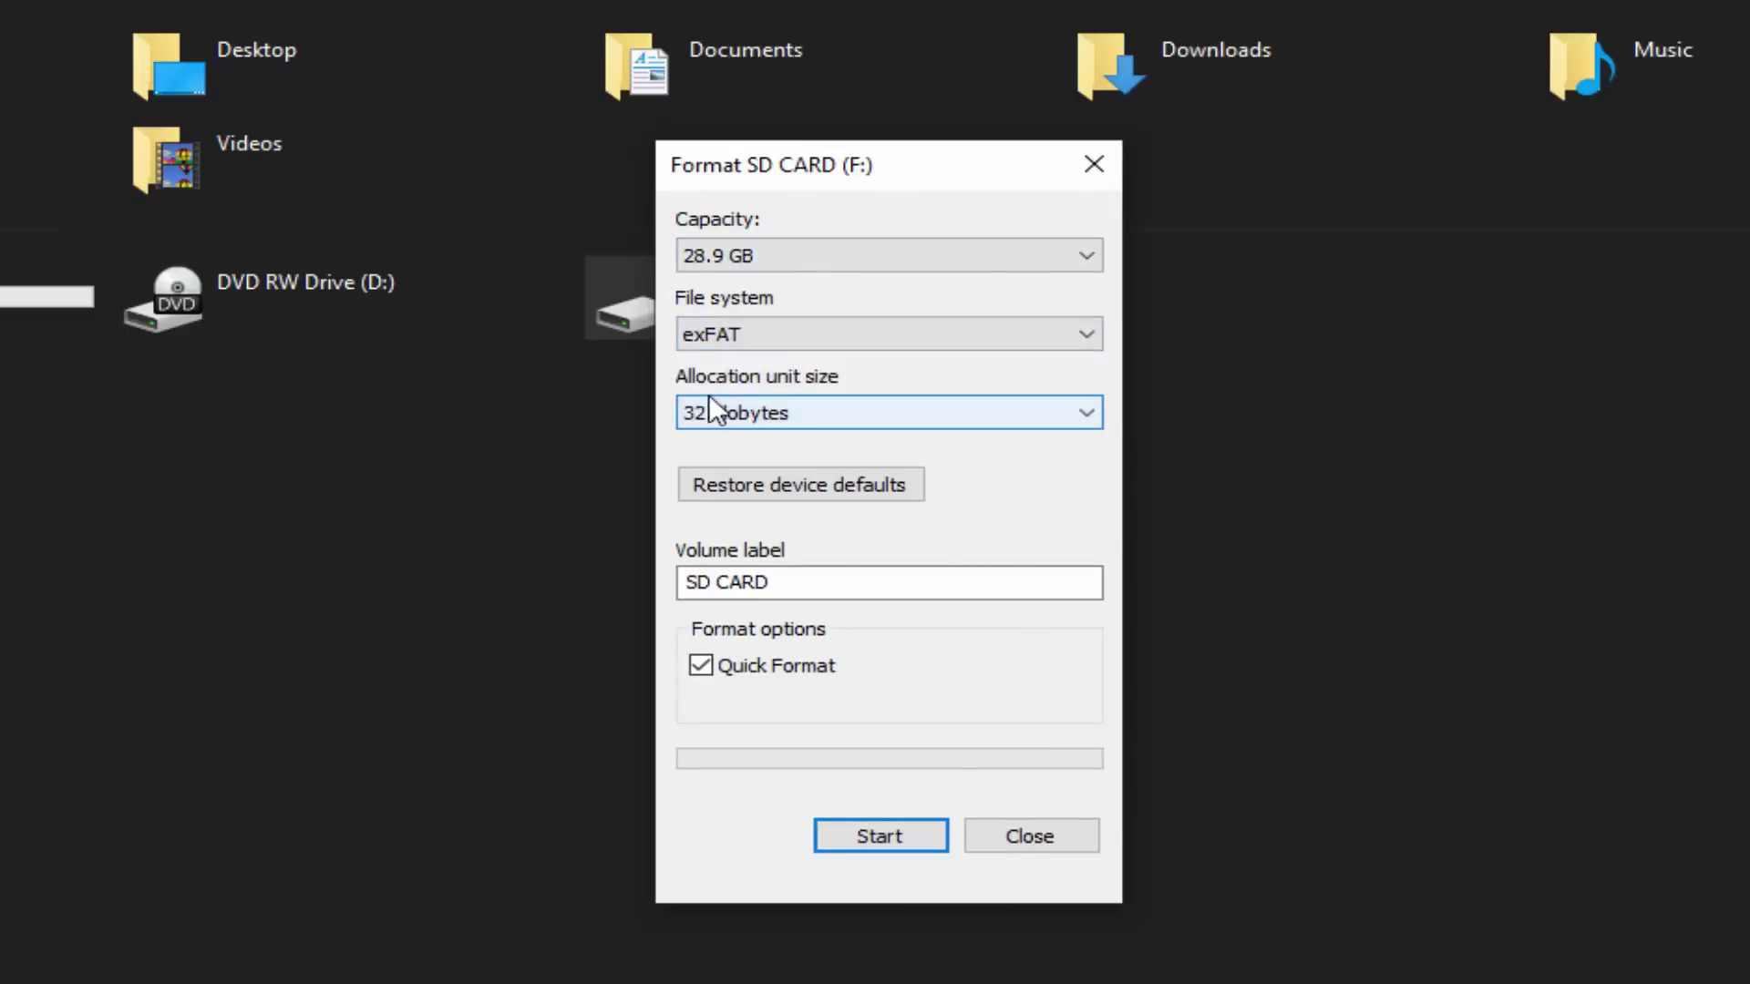
left_click(716, 410)
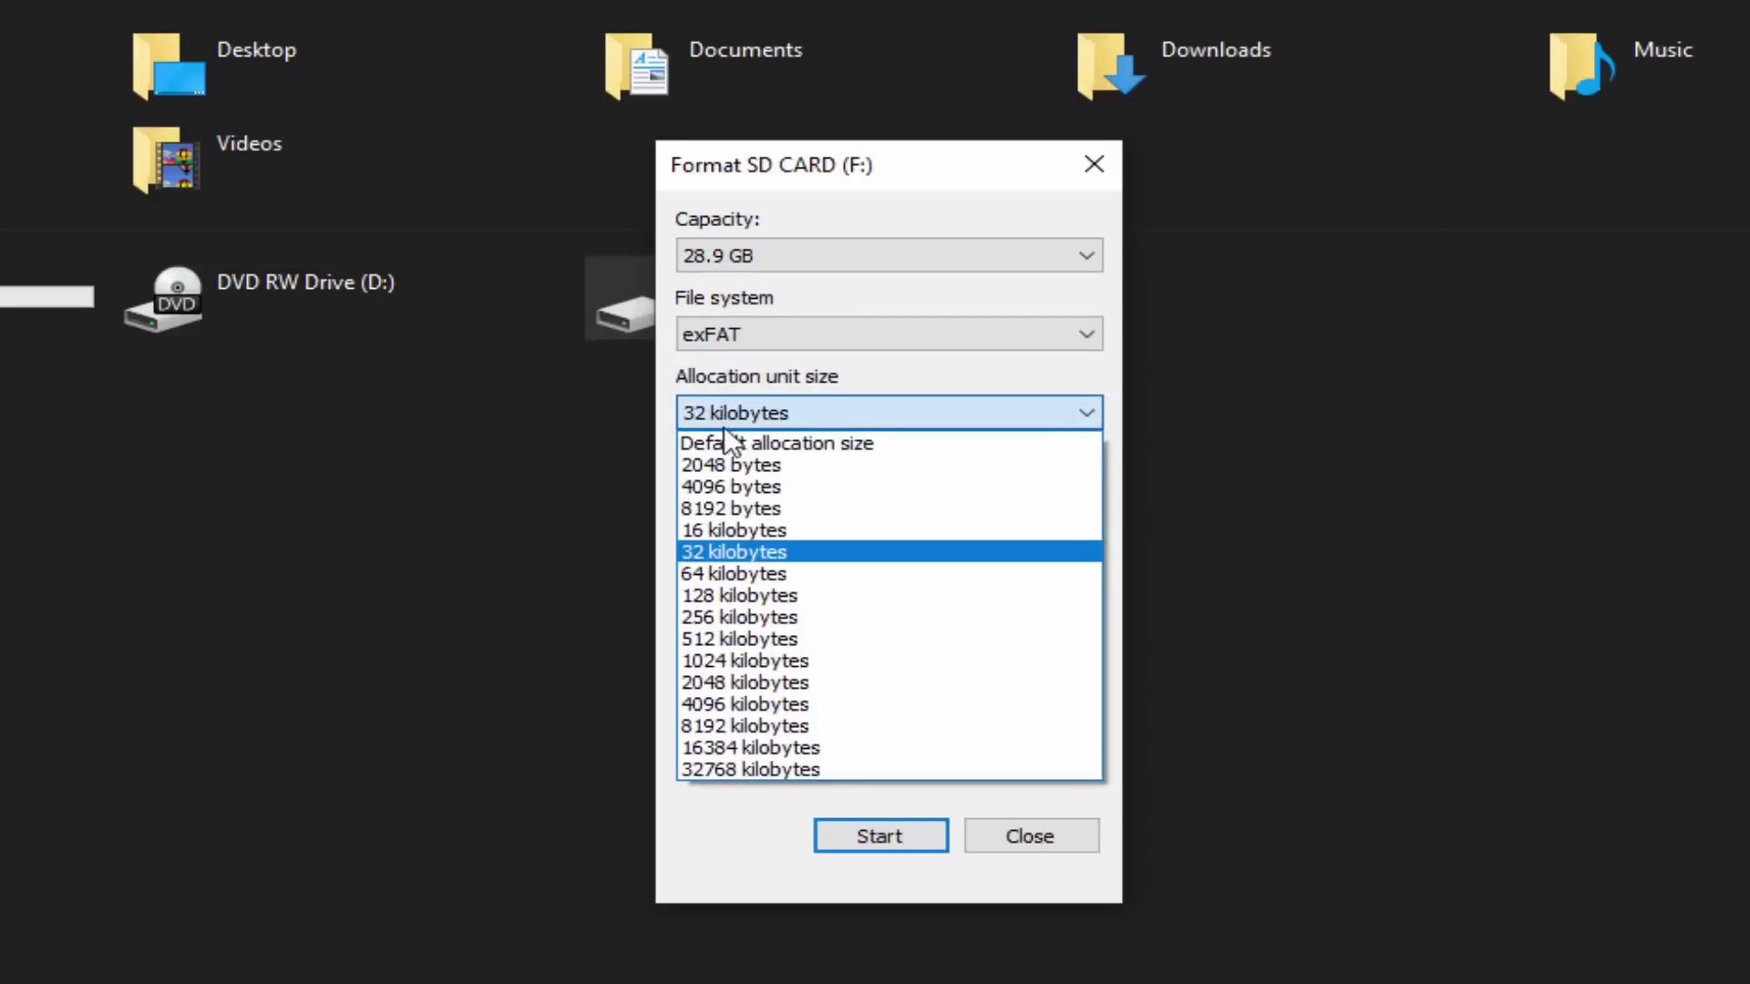
key("Escape")
scroll(758, 416, "up", 7)
Set the volume label to VITA, quick-format the SD card, and close the format dialog
left_click_drag(797, 582, 647, 569)
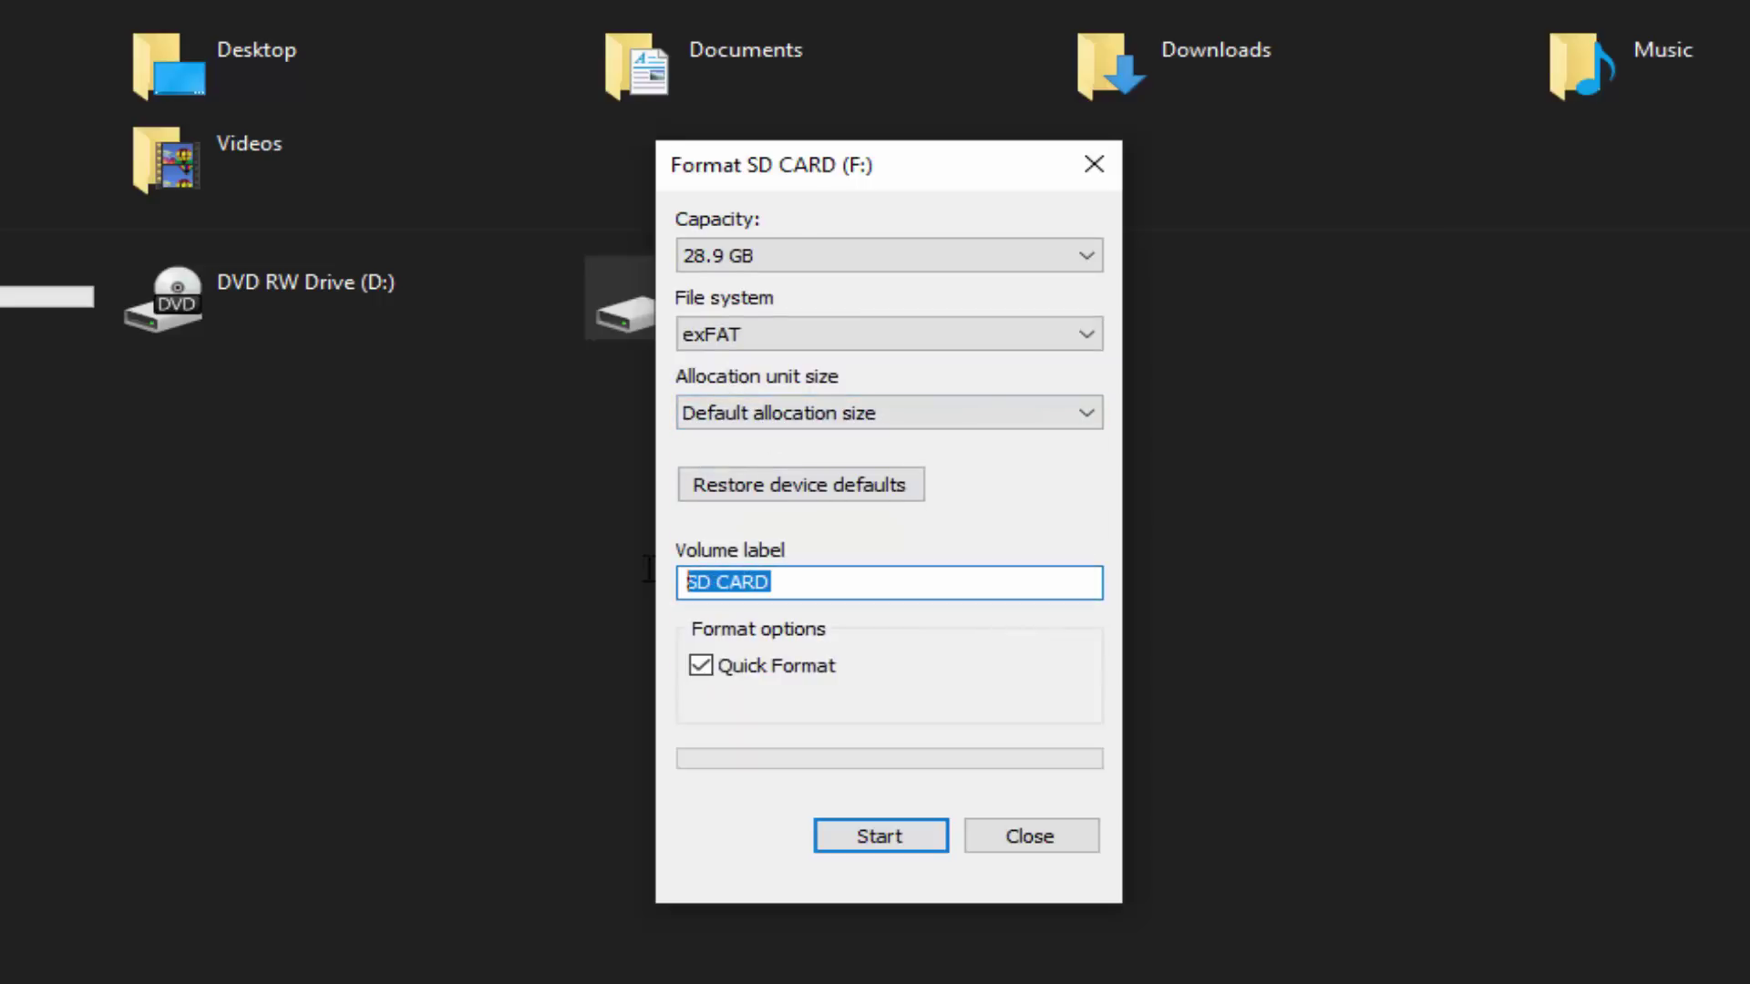
type("VITA")
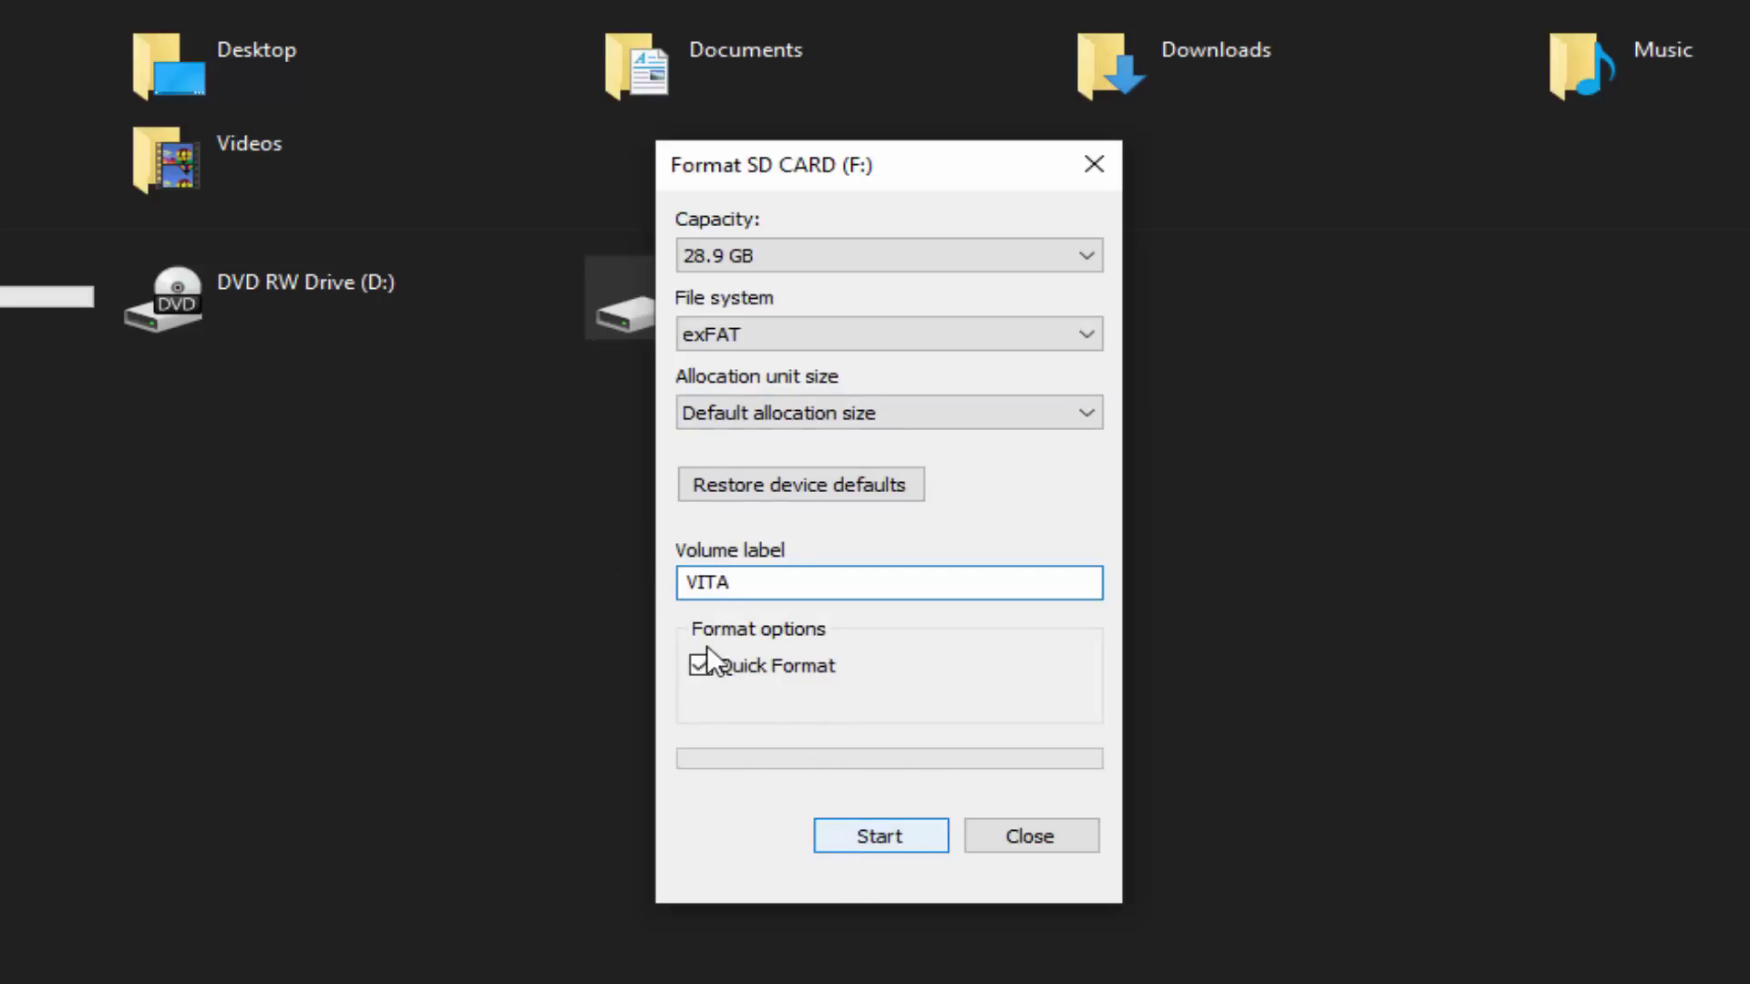
left_click(872, 843)
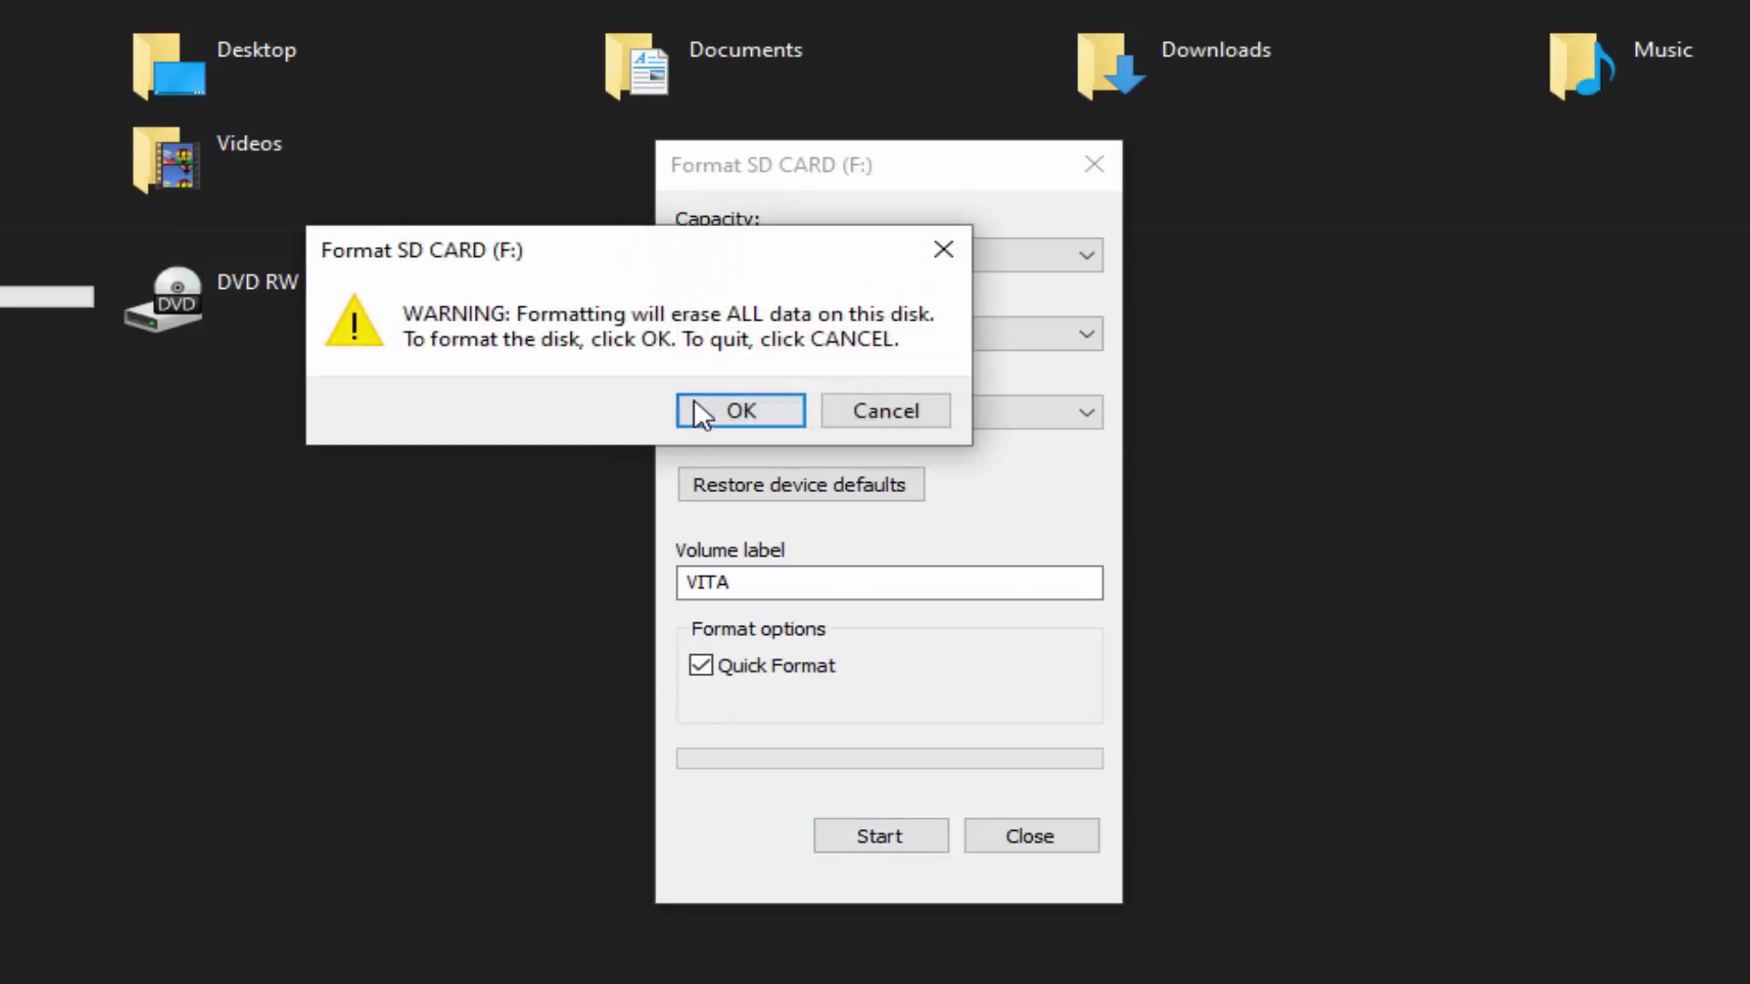
left_click(696, 403)
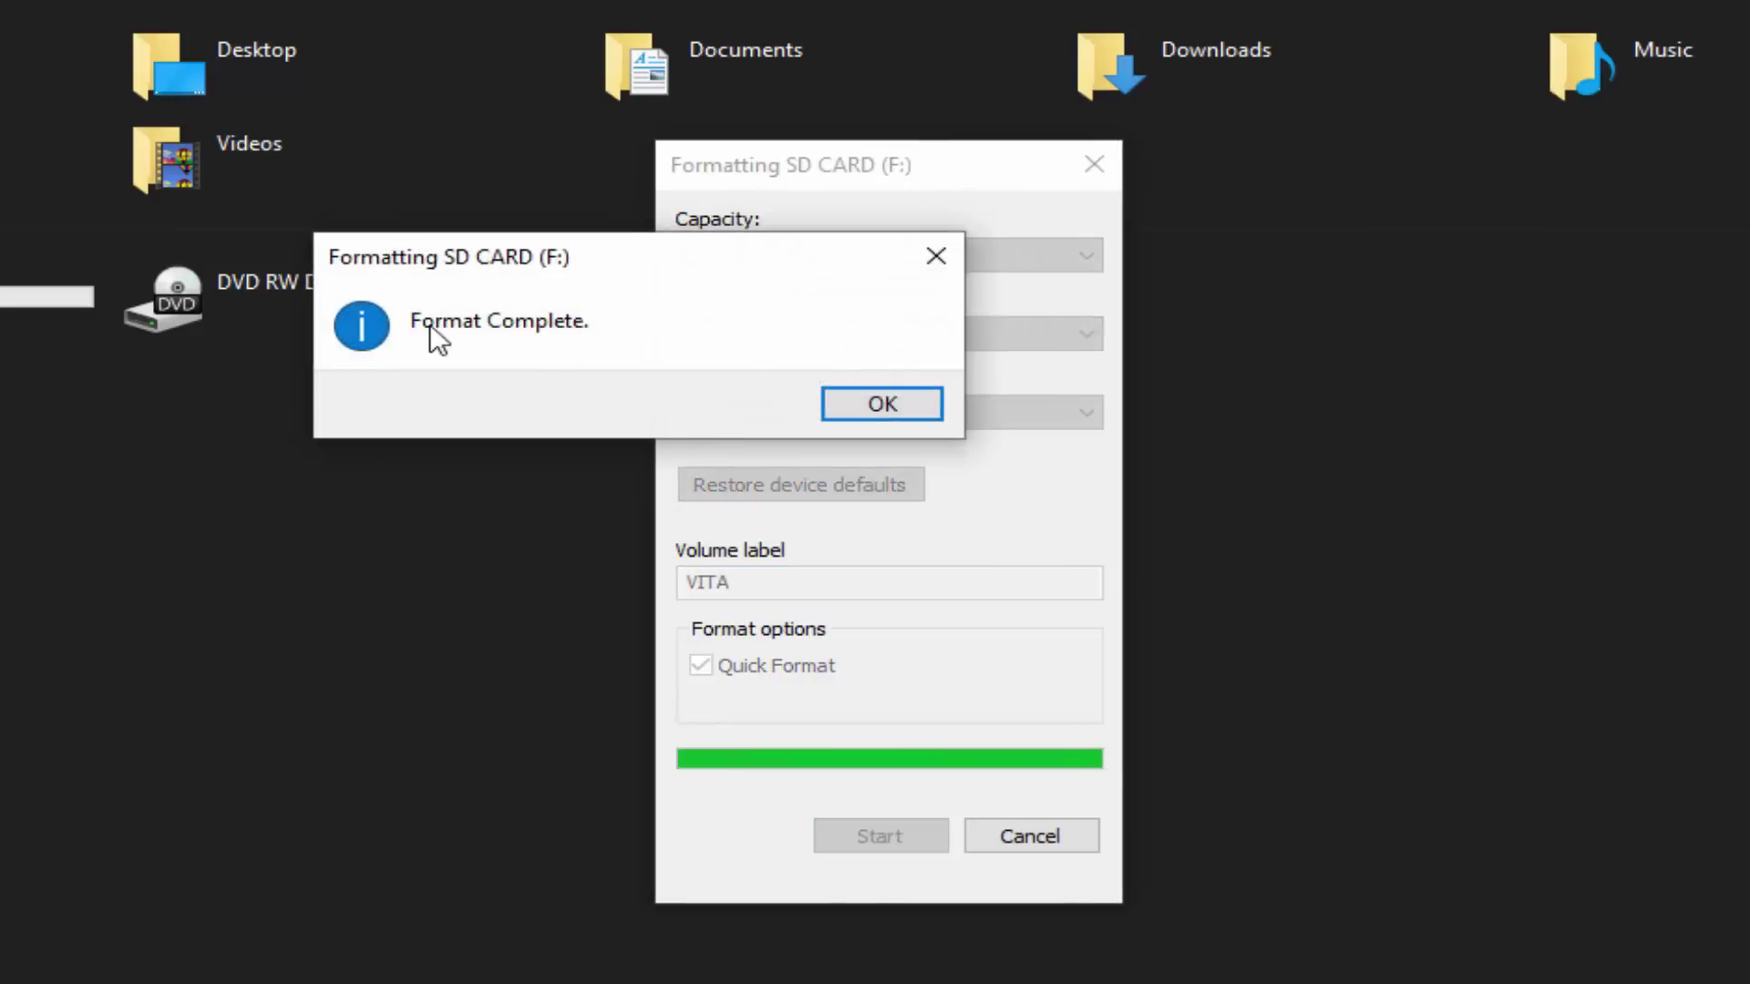
left_click(852, 399)
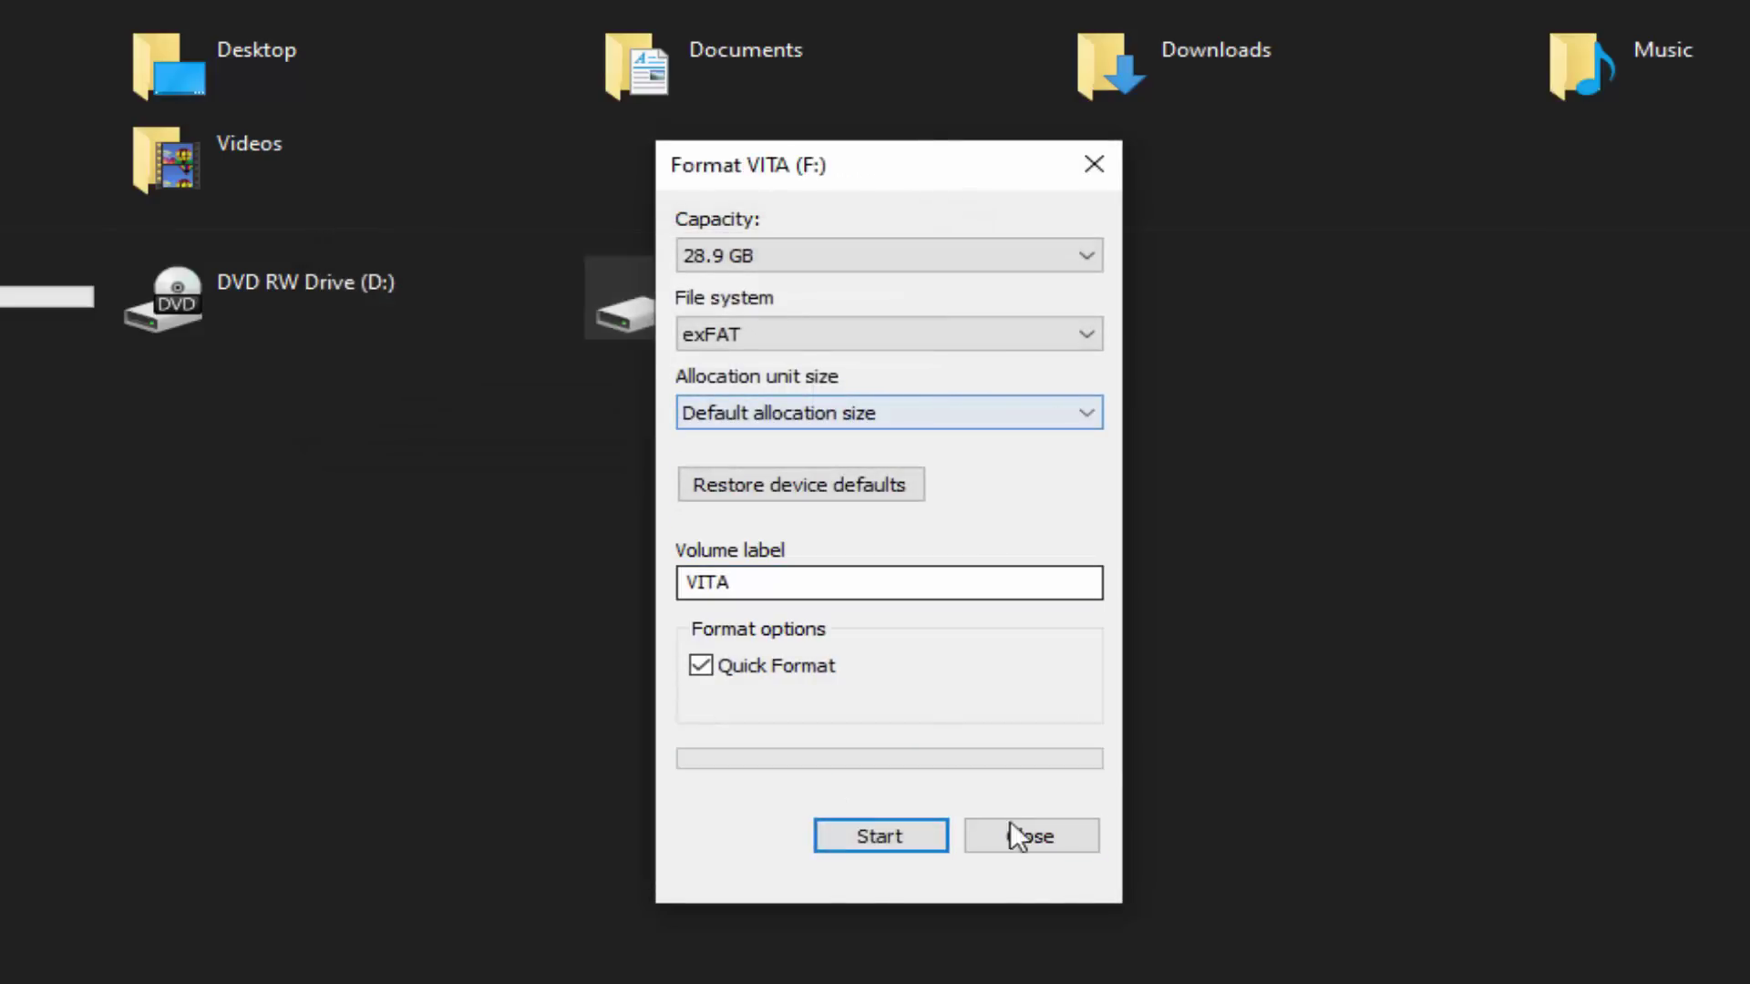
left_click(1020, 832)
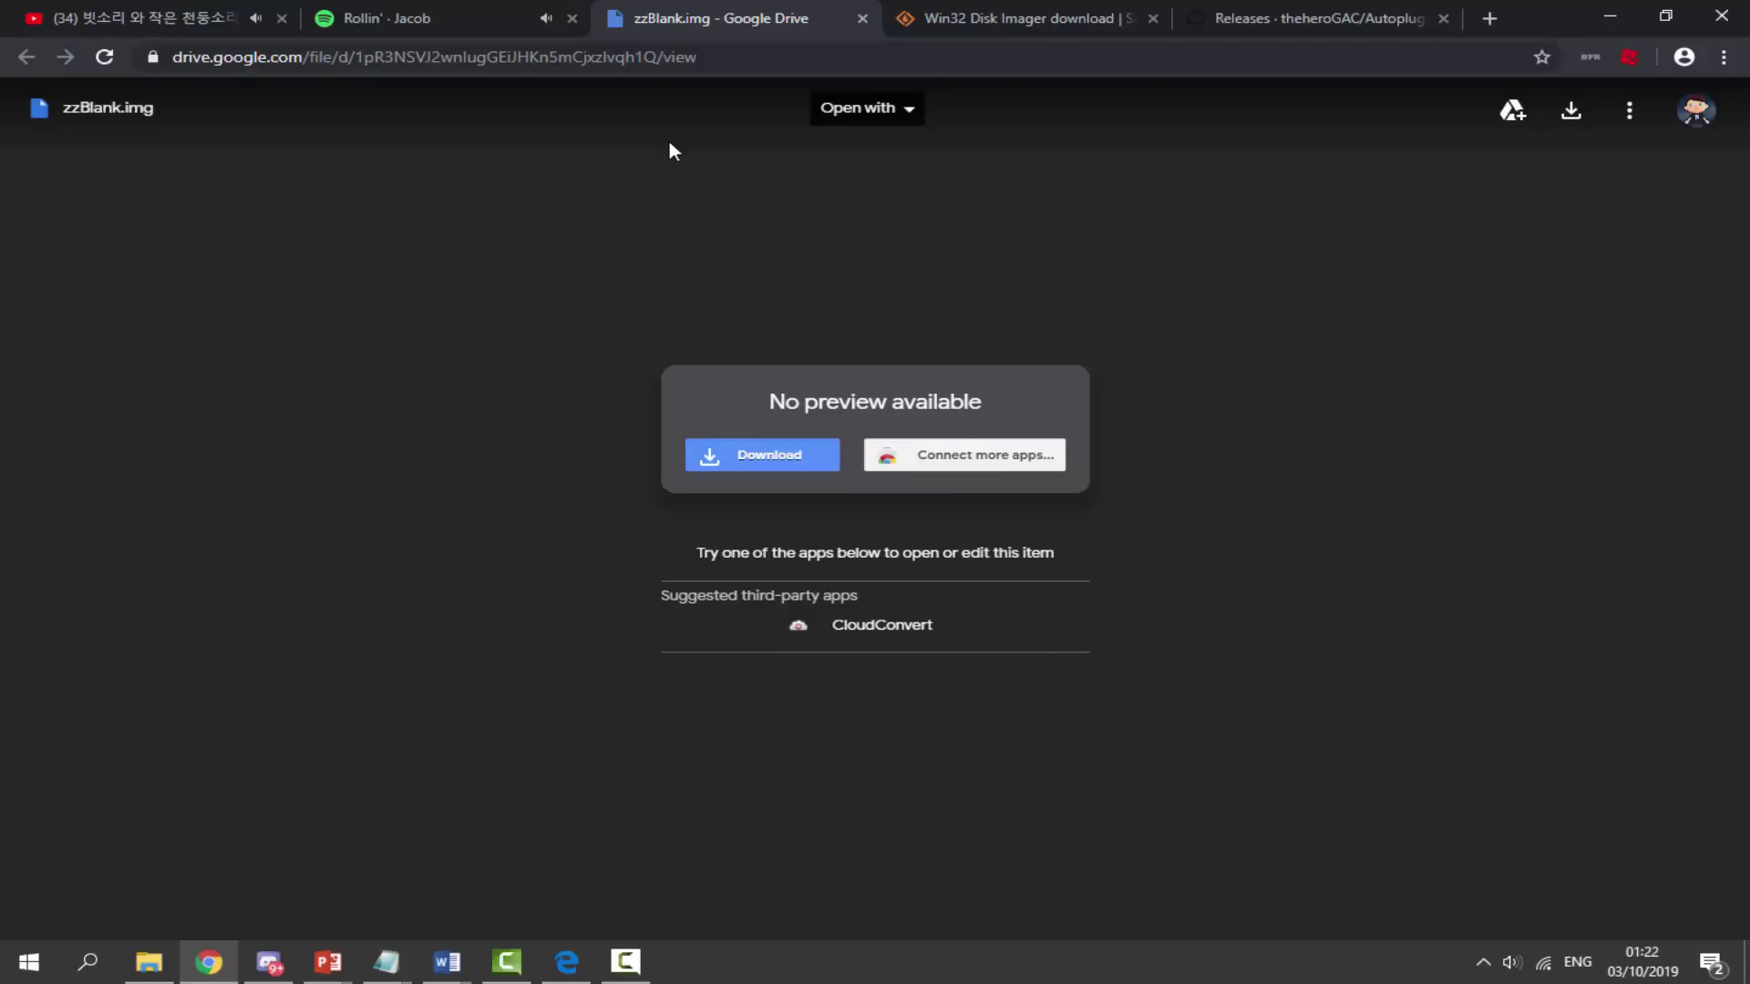
Download zzBlank.img from Google Drive and the Win32 Disk Imager installer from SourceForge
left_click(727, 464)
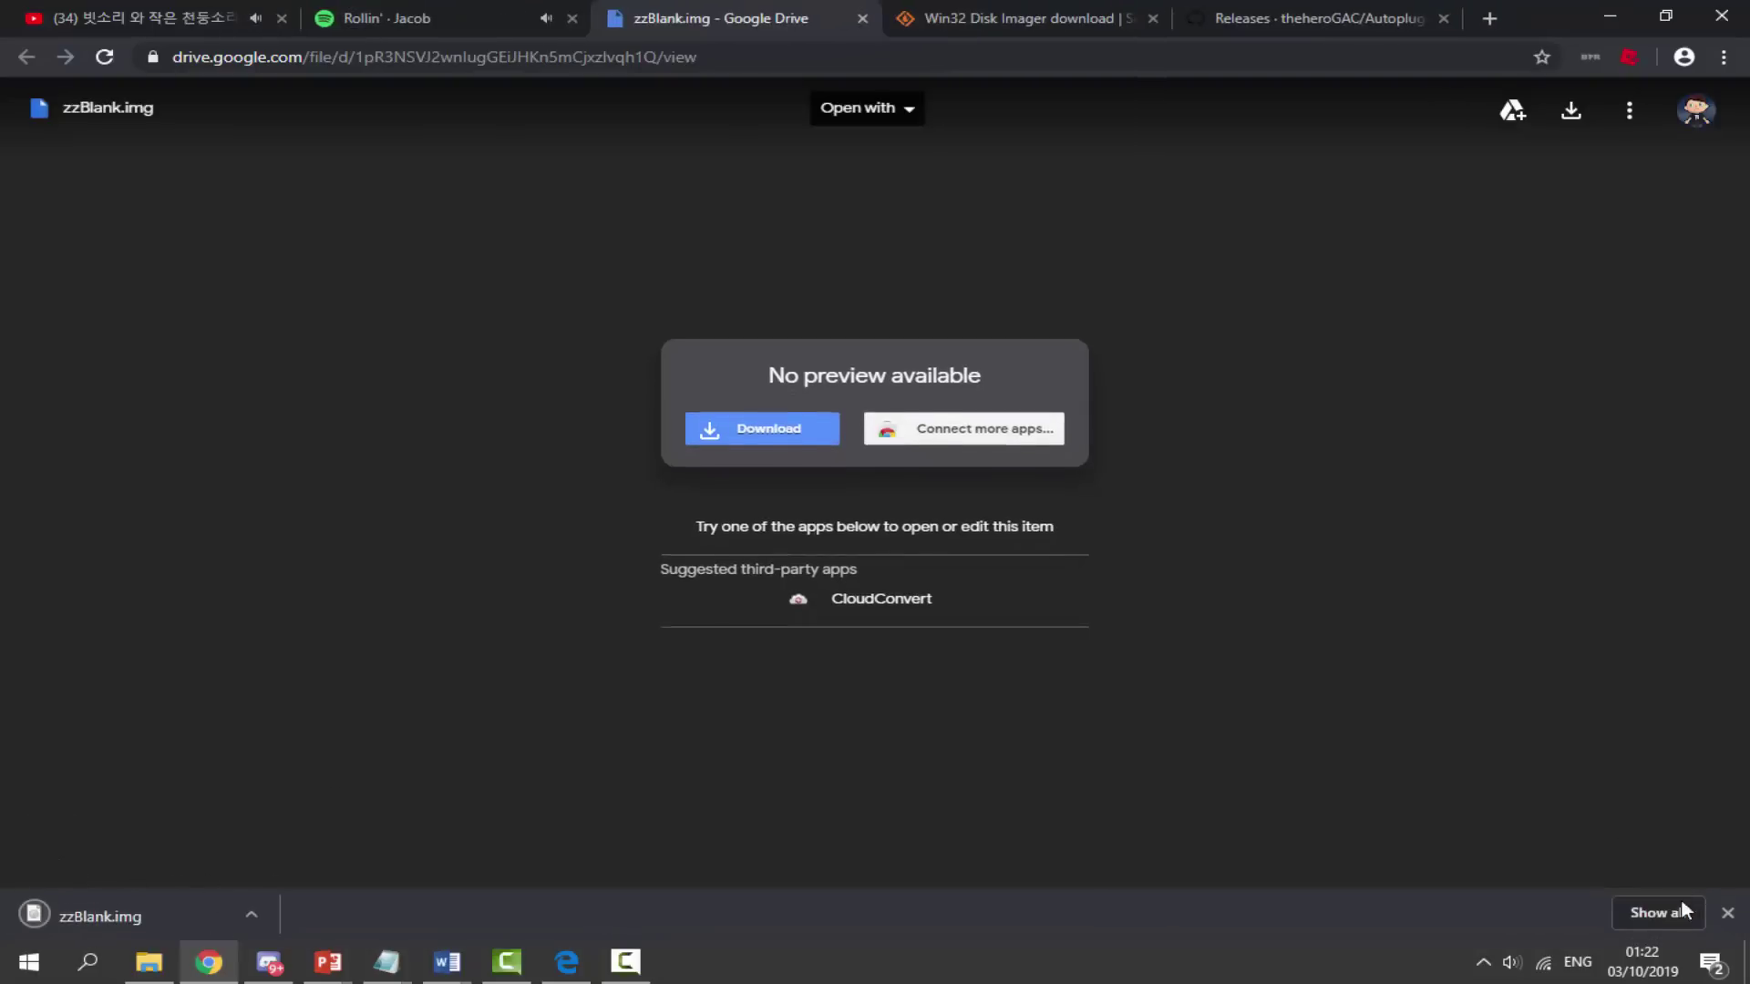
left_click(1727, 912)
key("ctrl+Tab")
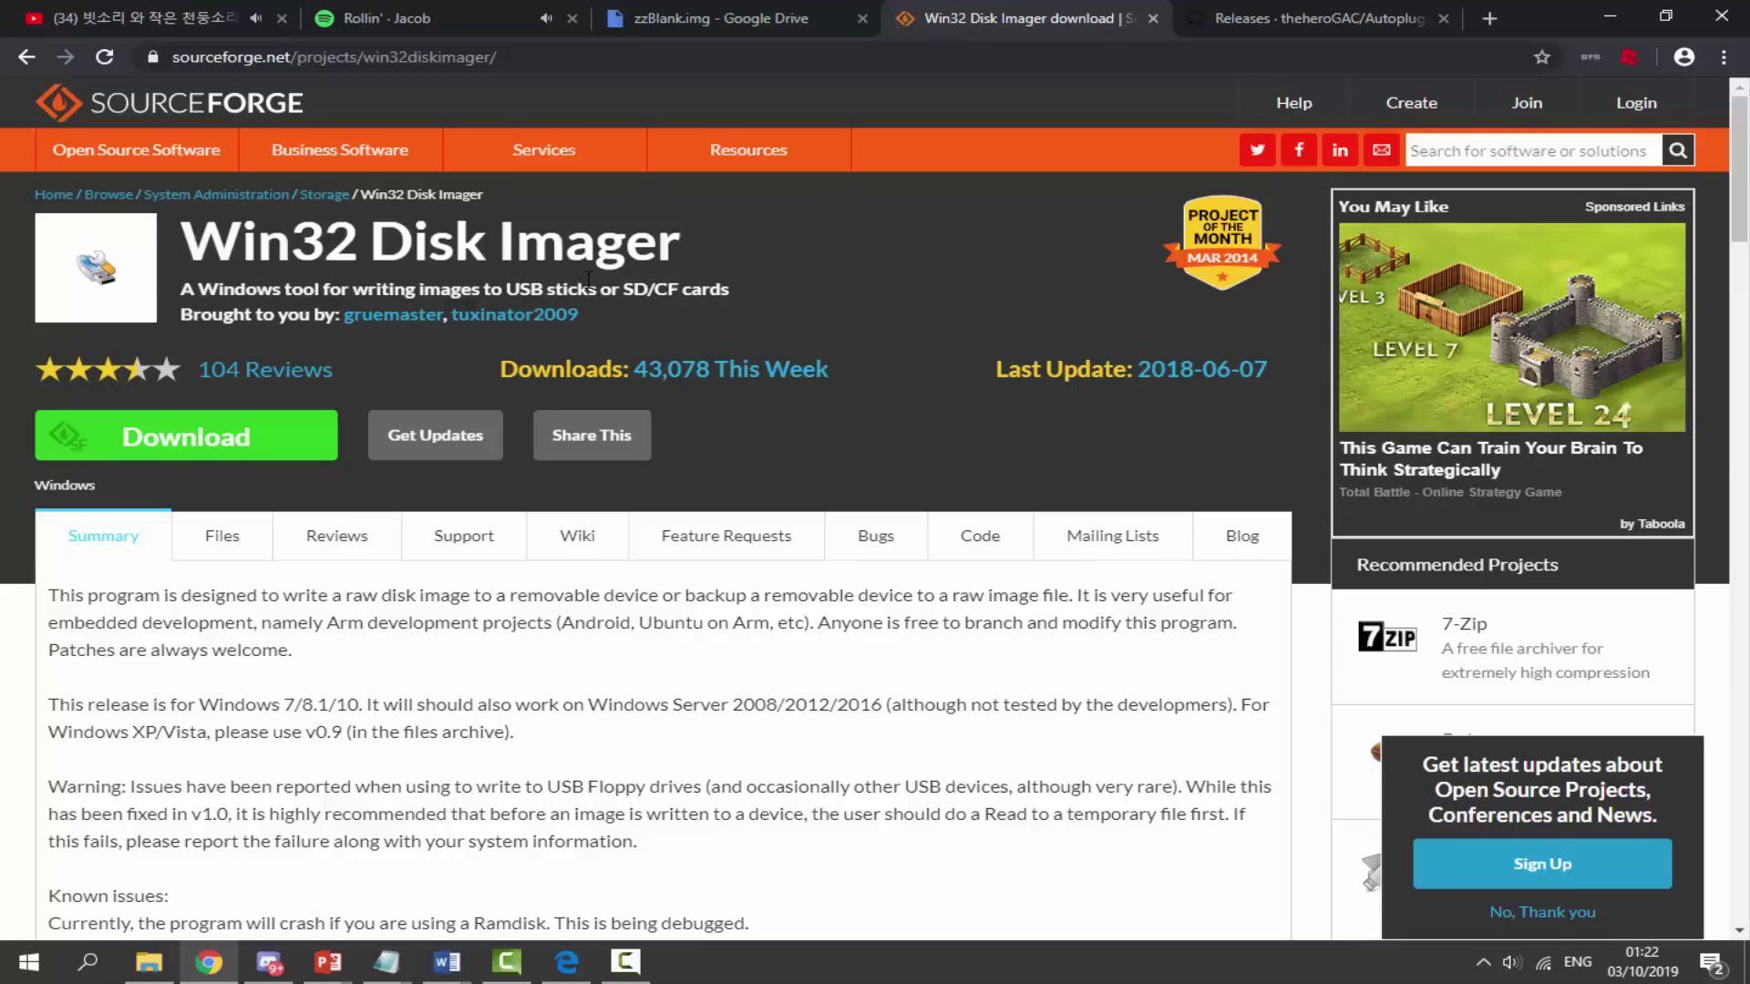
left_click(242, 437)
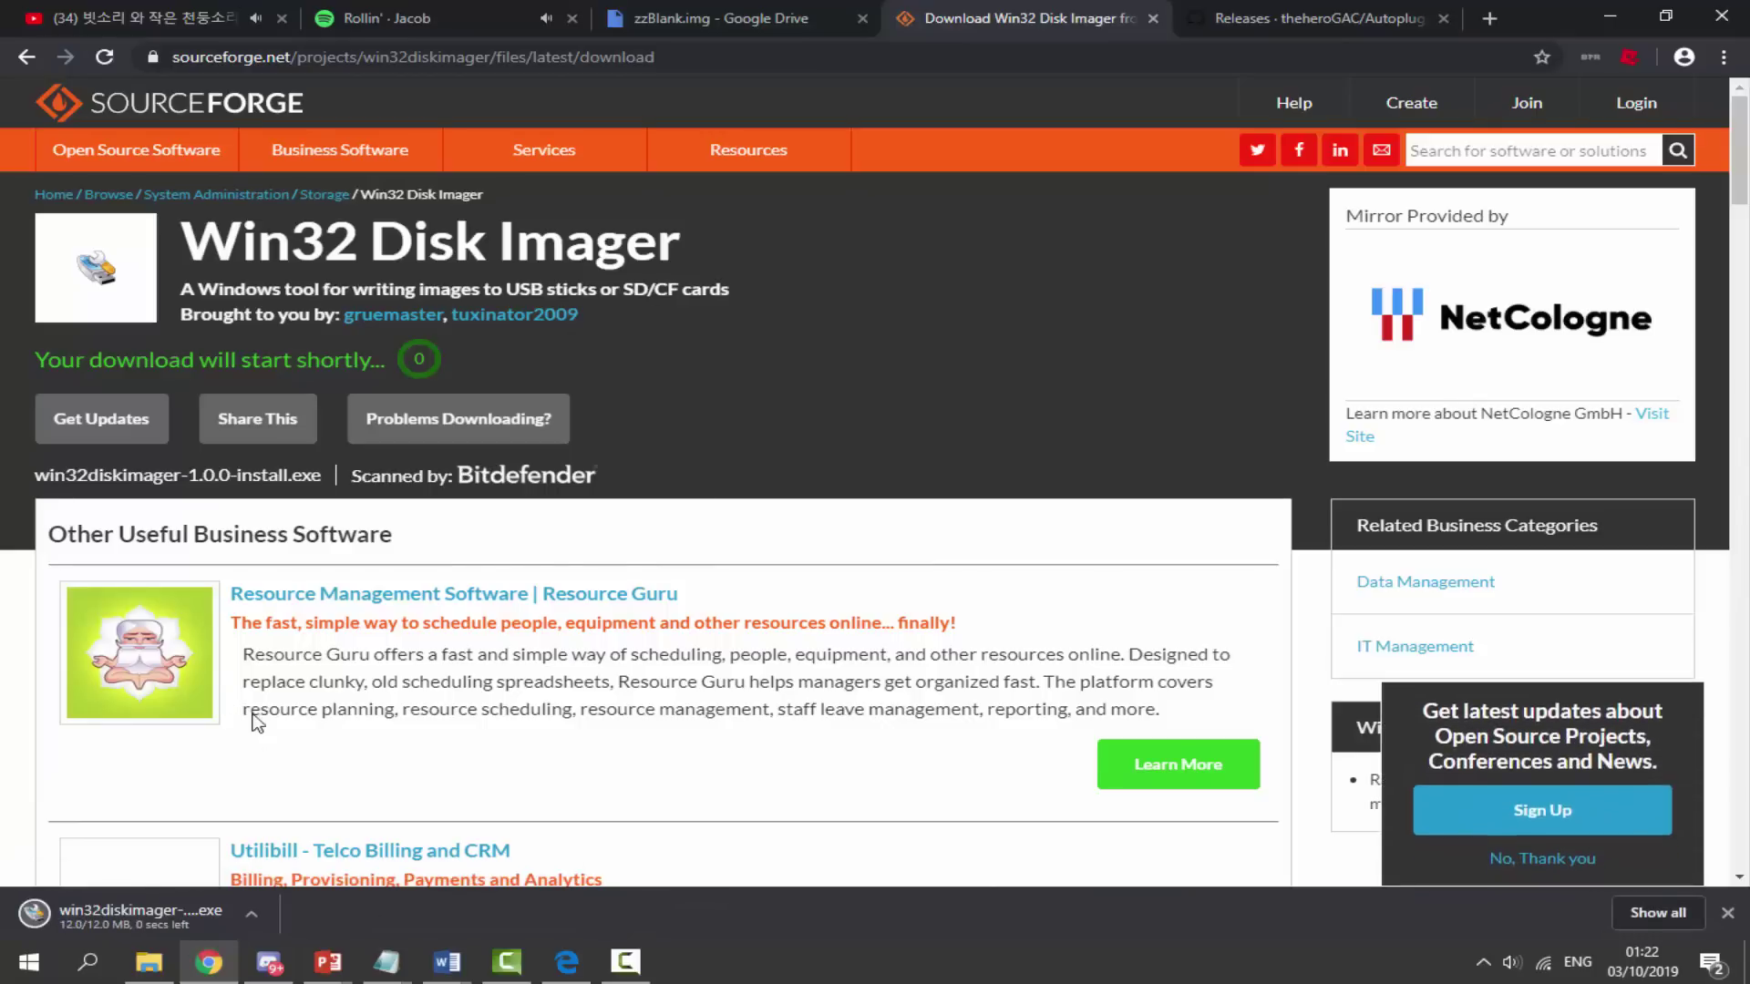
left_click(1726, 914)
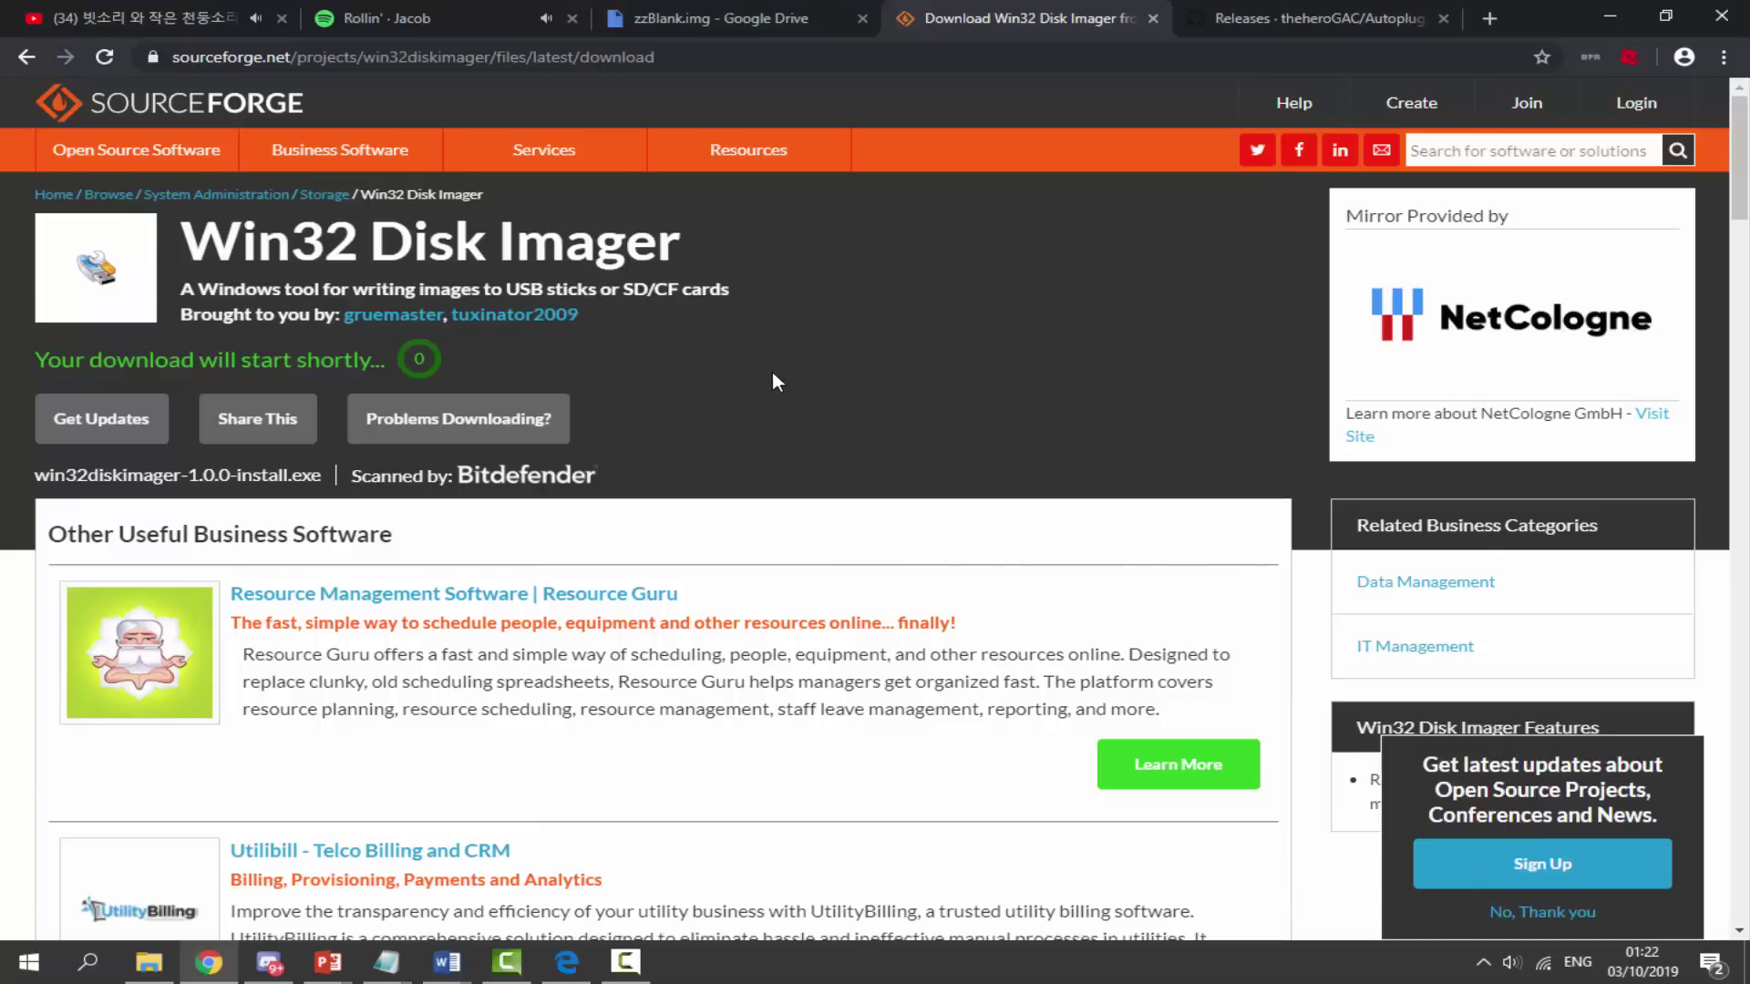
Download Autoplugin.vpk from the 4.00 release on the theheroGAC/Autoplugin GitHub releases page
left_click(1294, 18)
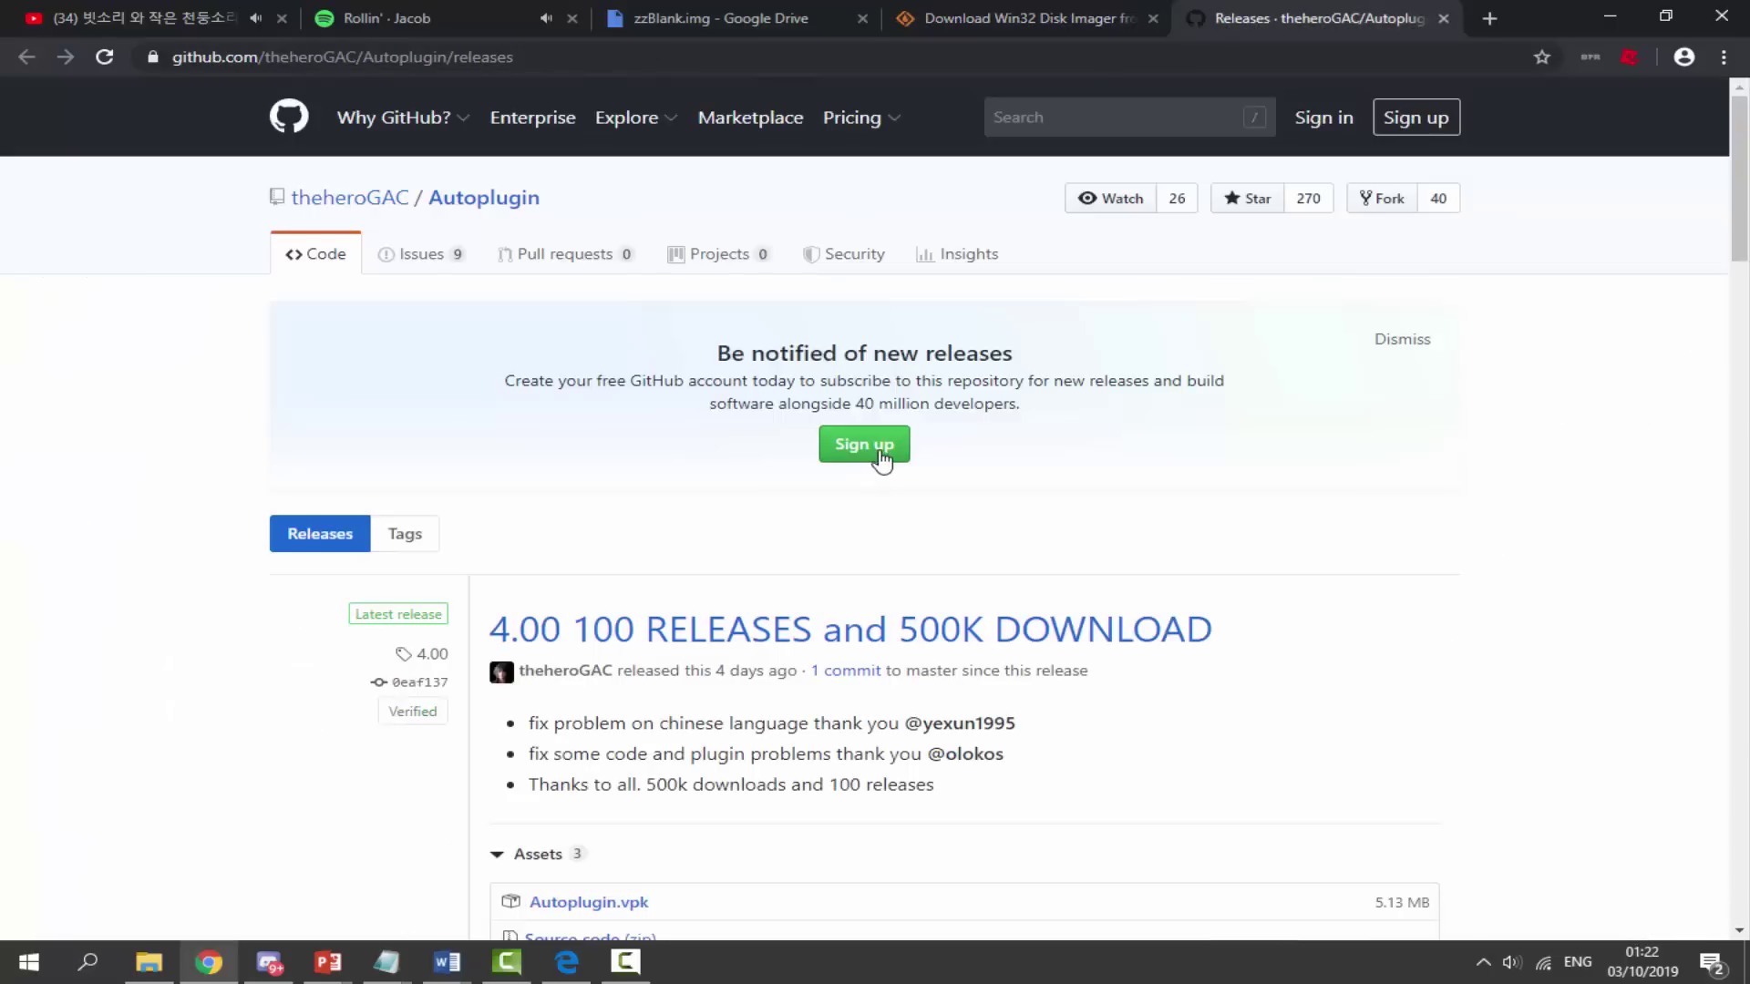
scroll(878, 462, "down", 3)
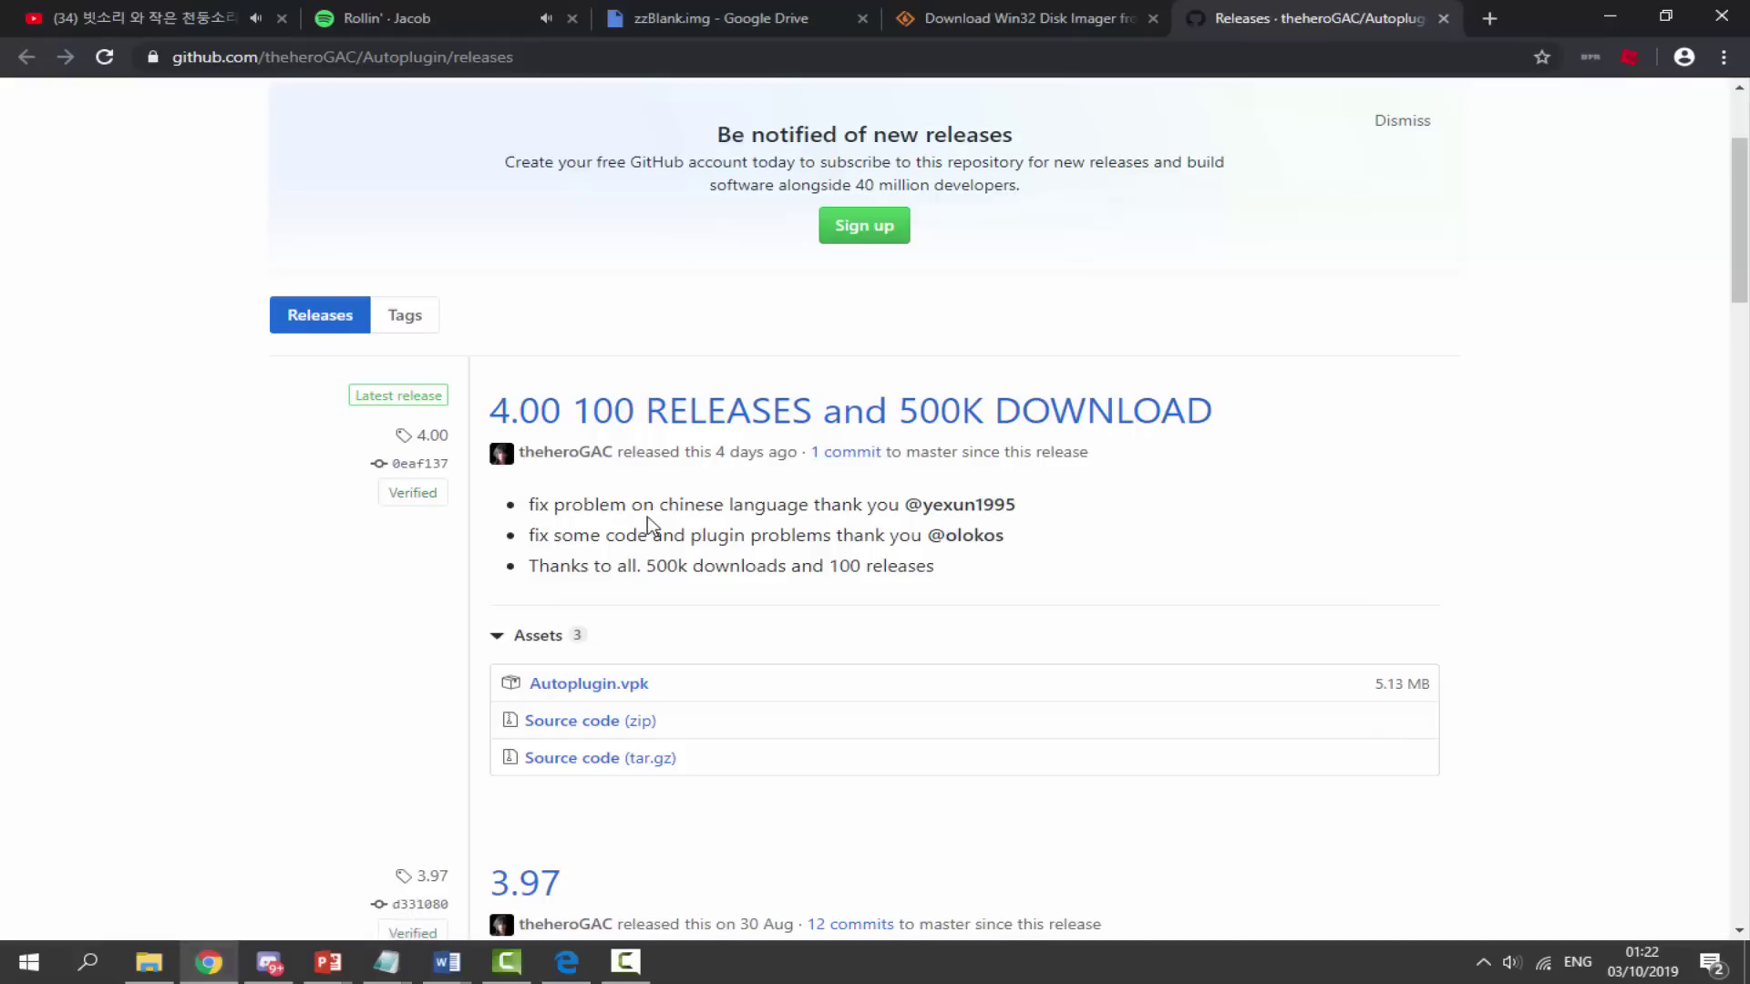
scroll(649, 515, "down", 1)
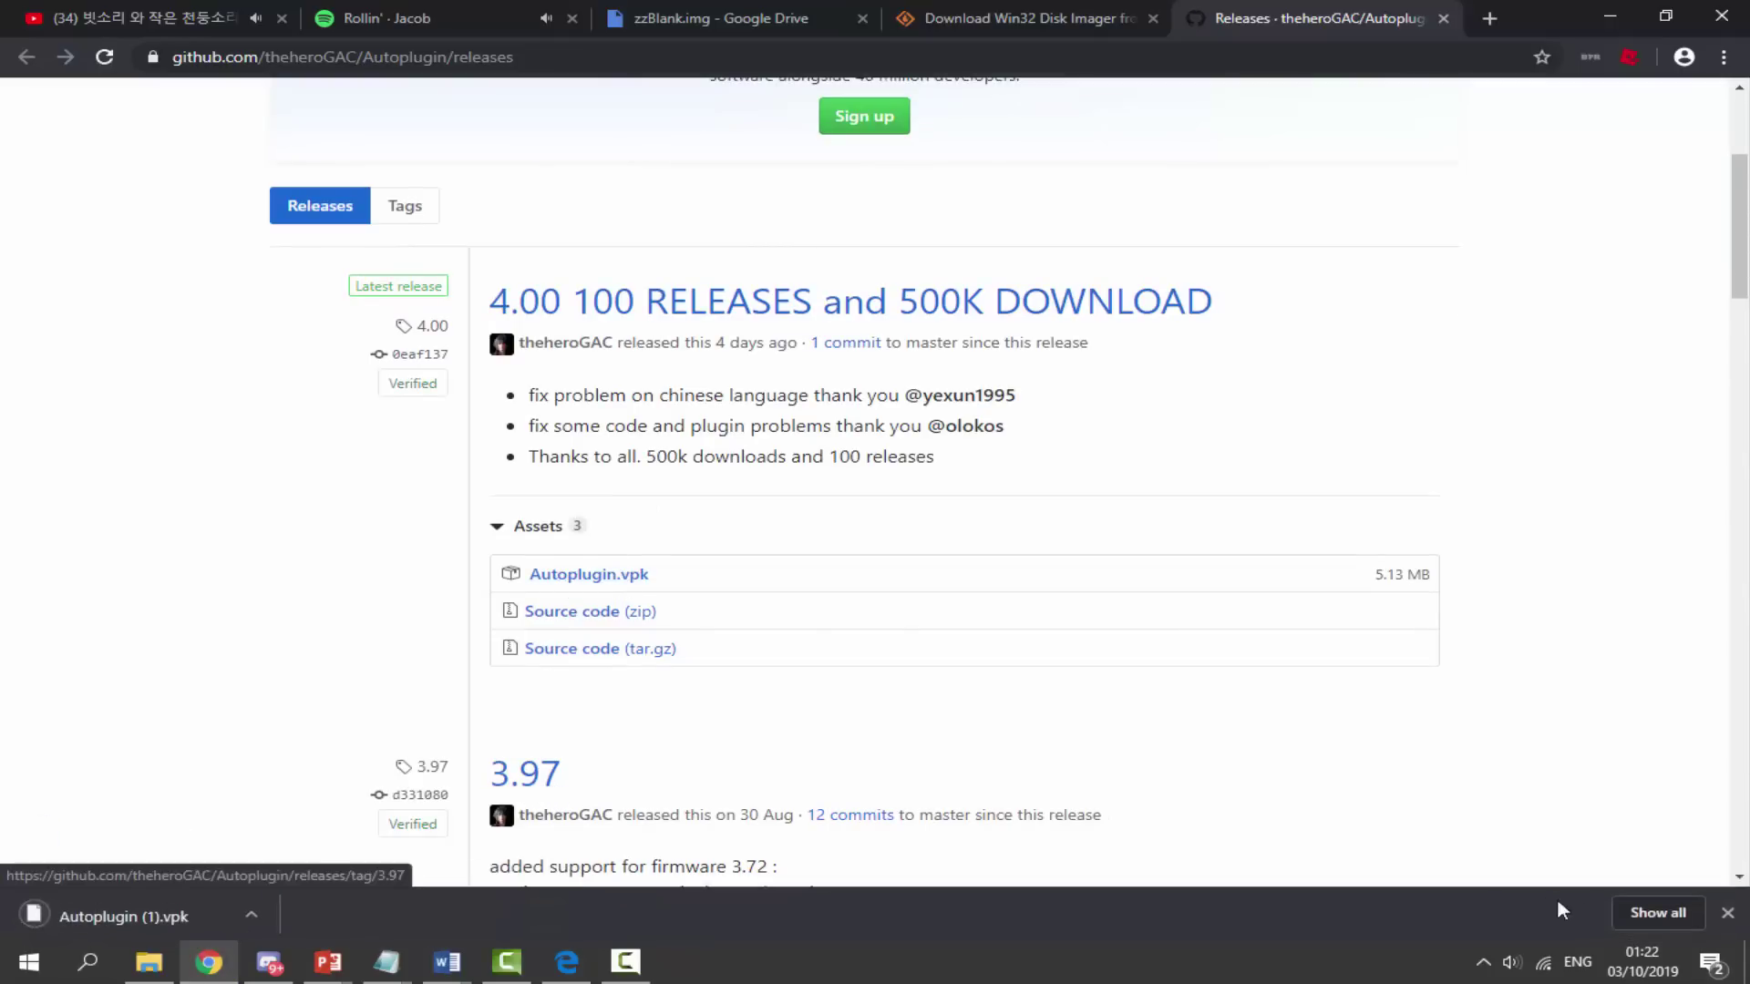
left_click(1728, 913)
scroll(750, 702, "up", 3)
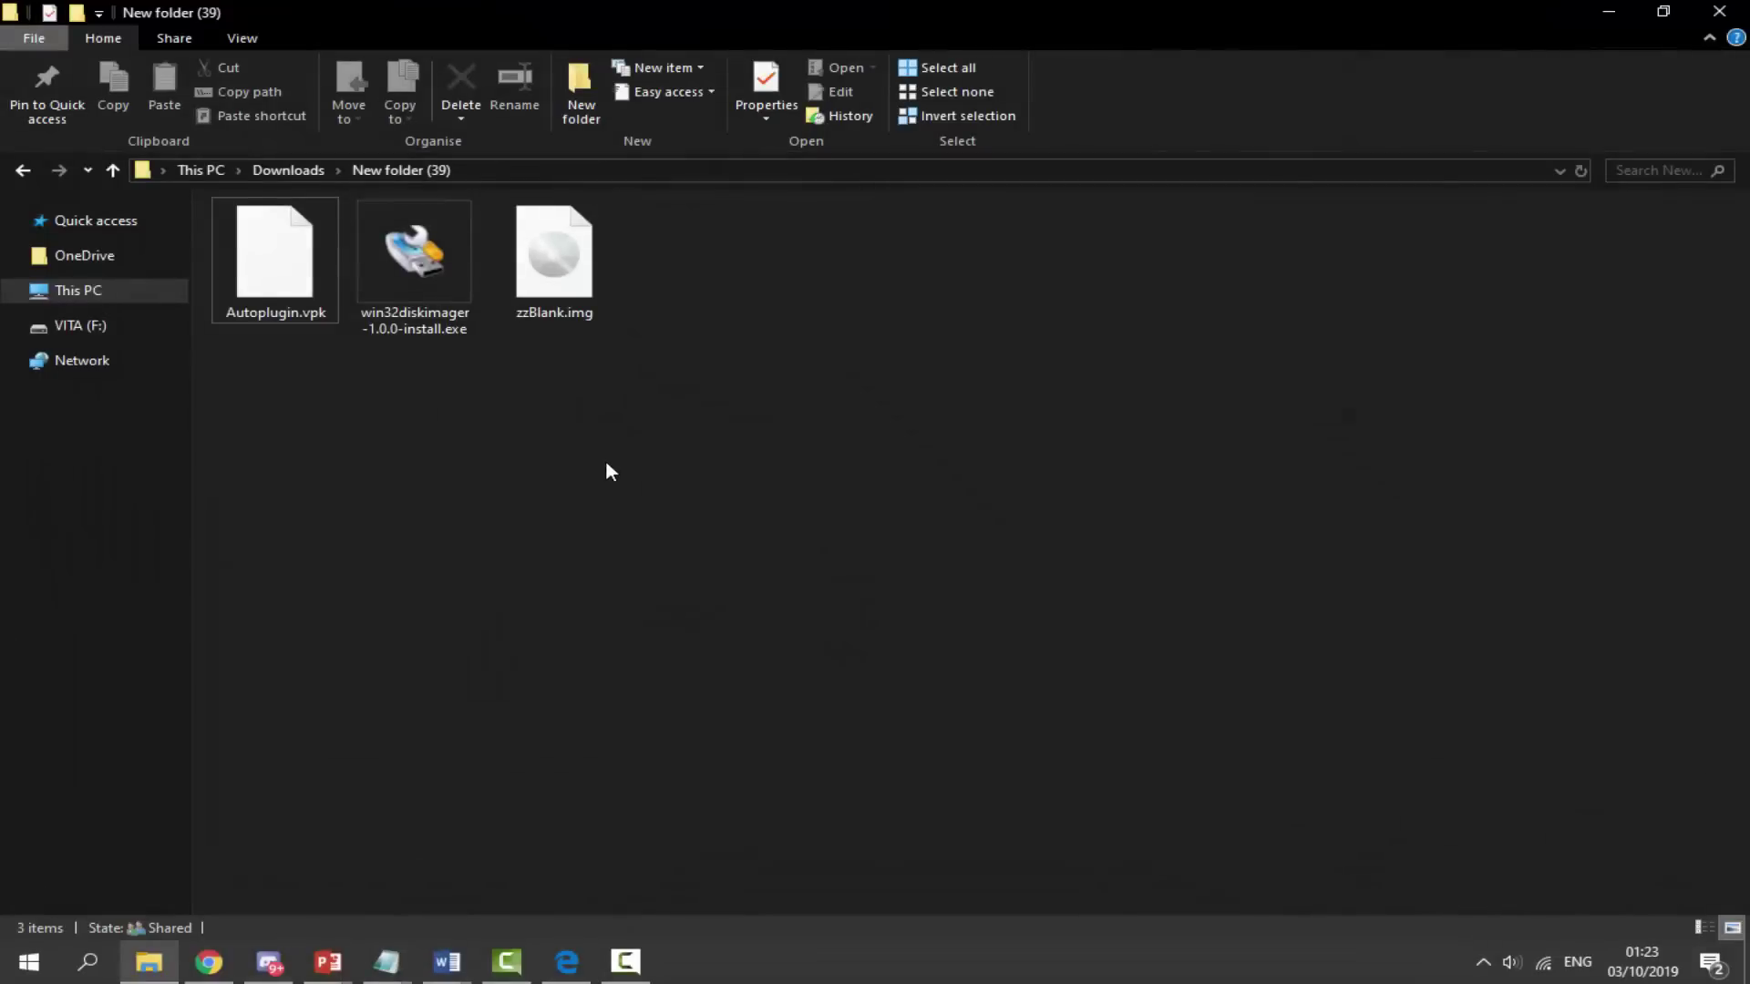
Run win32diskimager-1.0.0-install.exe, accept the licence, install without a desktop shortcut, and launch Win32 Disk Imager
left_click(395, 321)
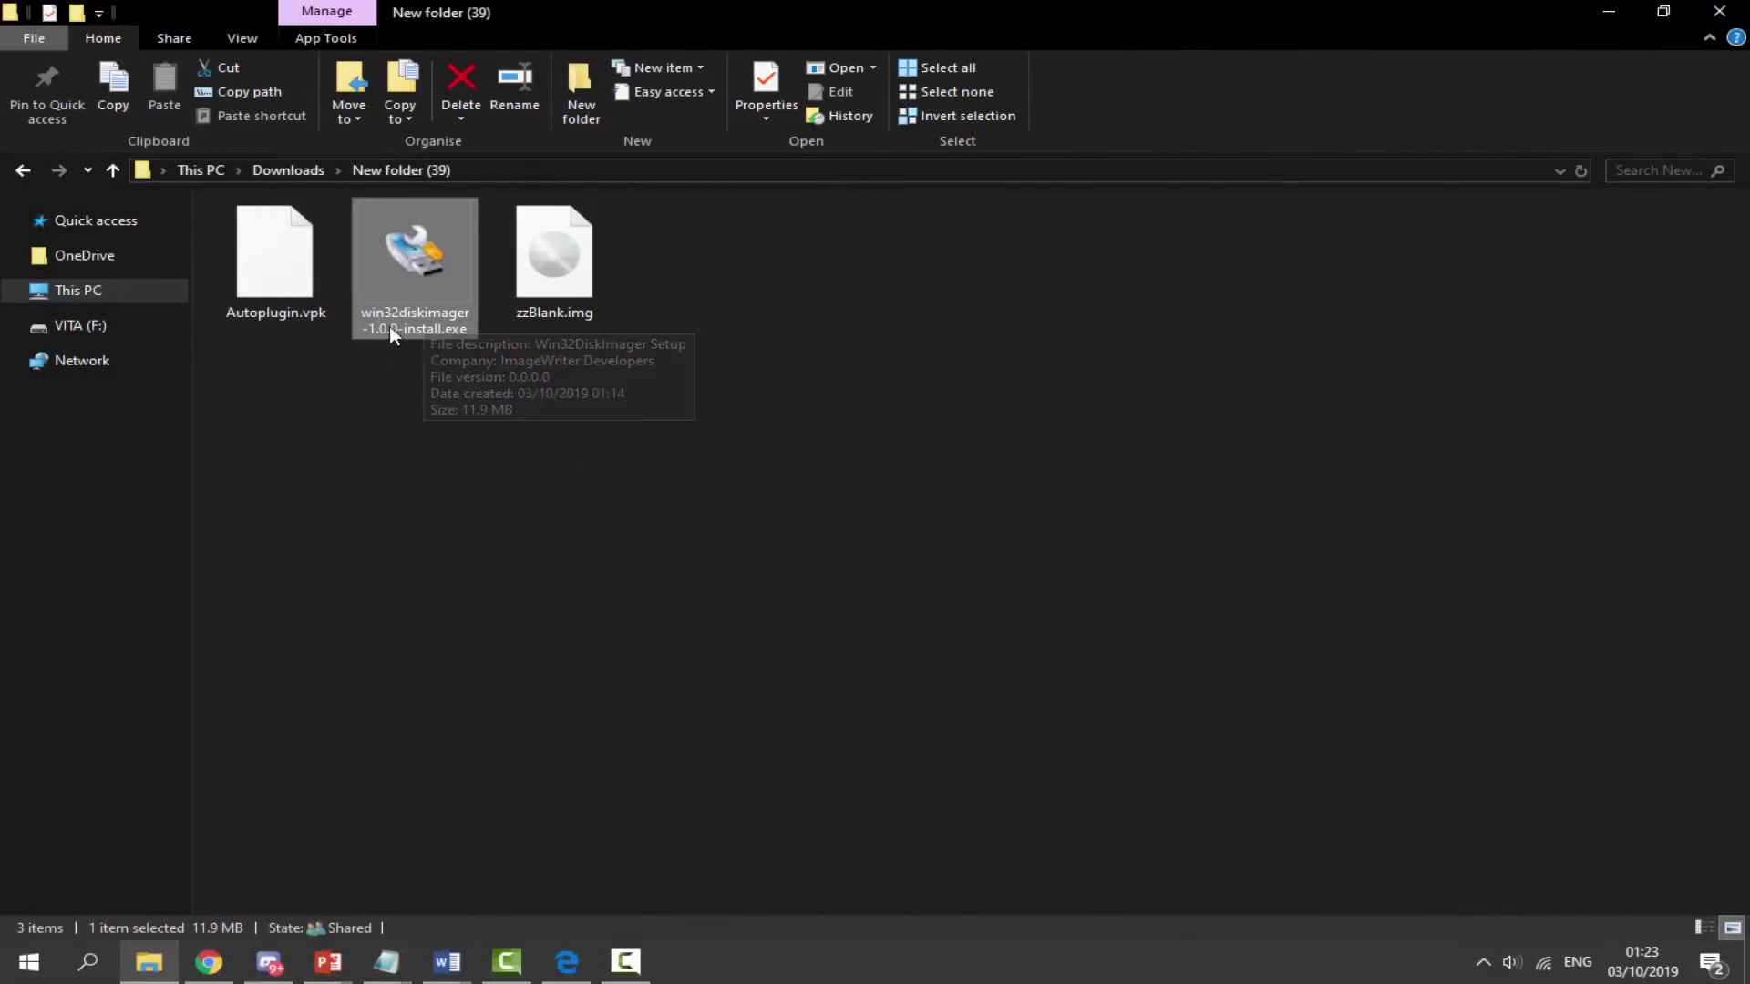
double_click(395, 315)
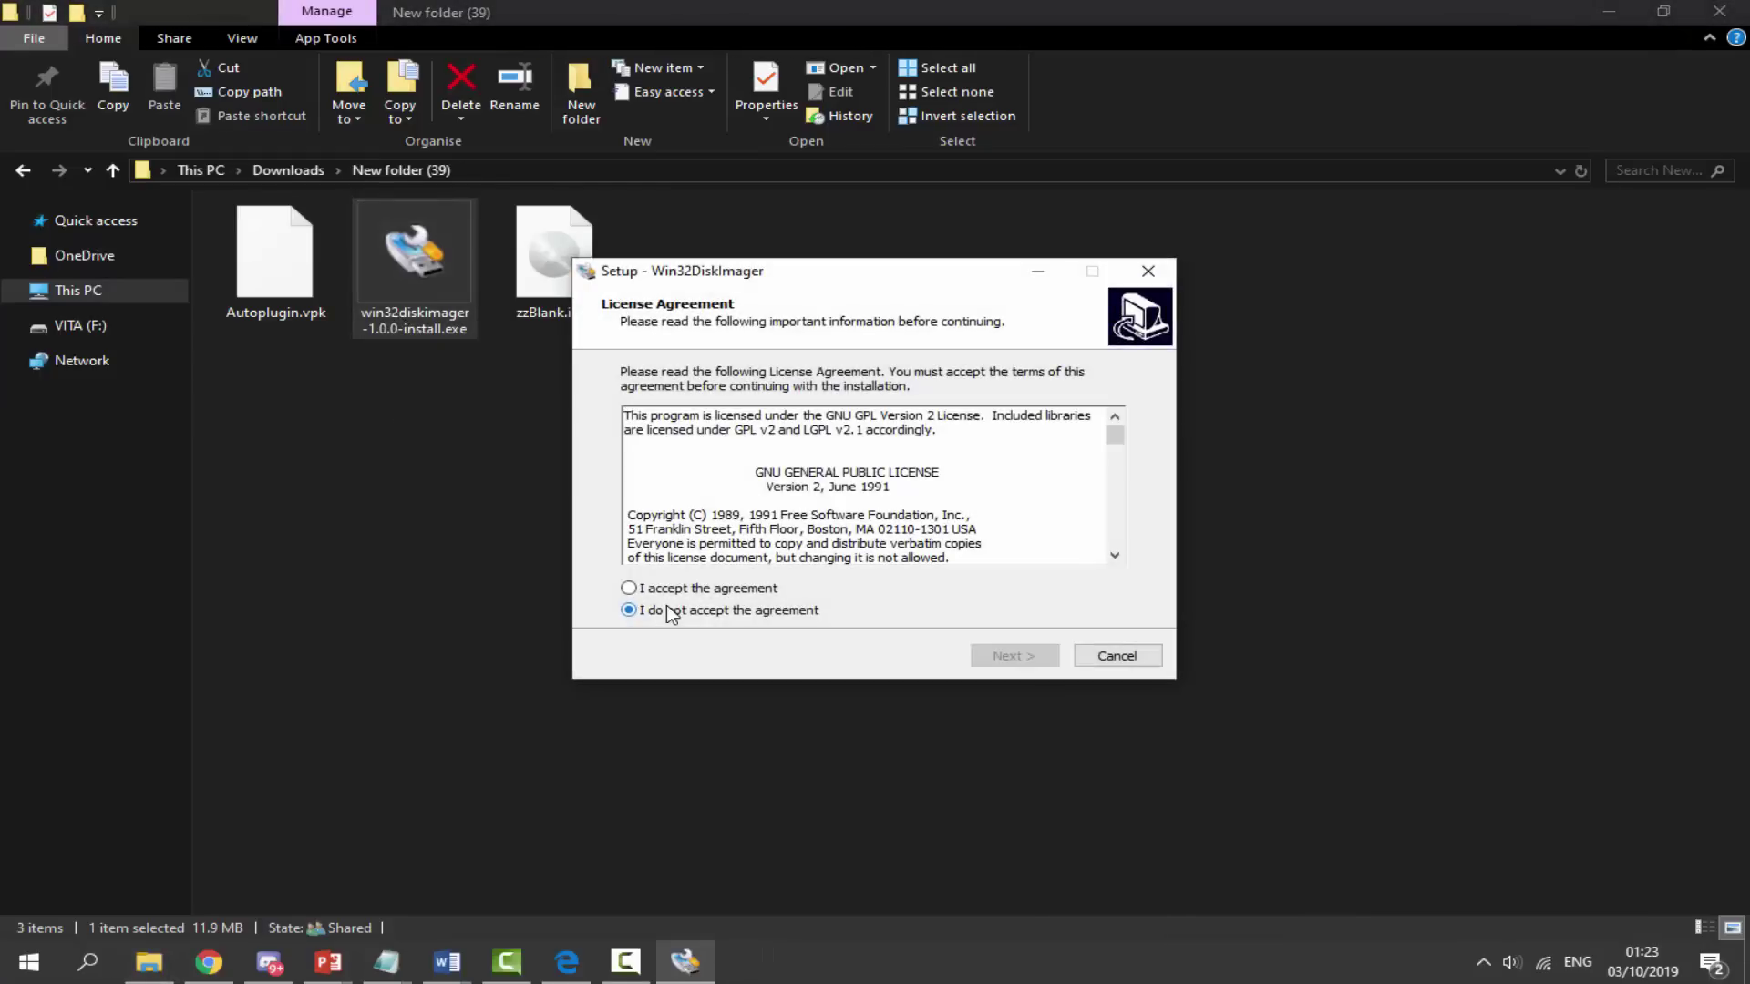
left_click(674, 589)
left_click(1009, 656)
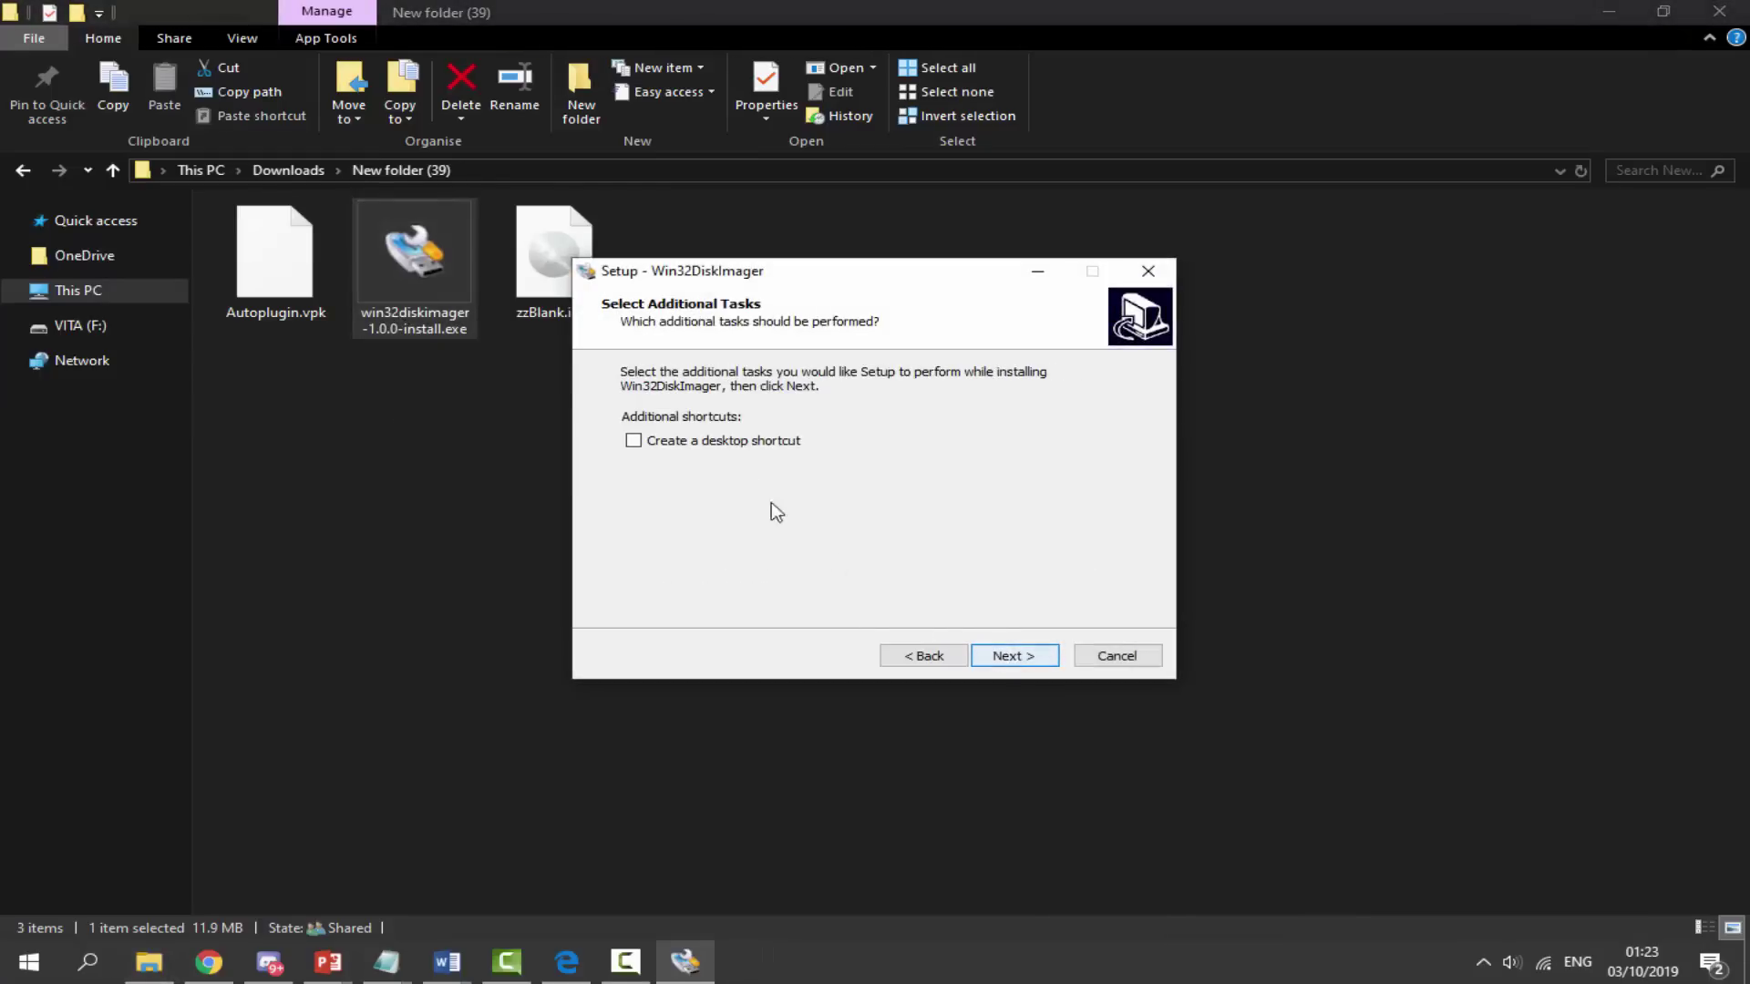
left_click(1009, 657)
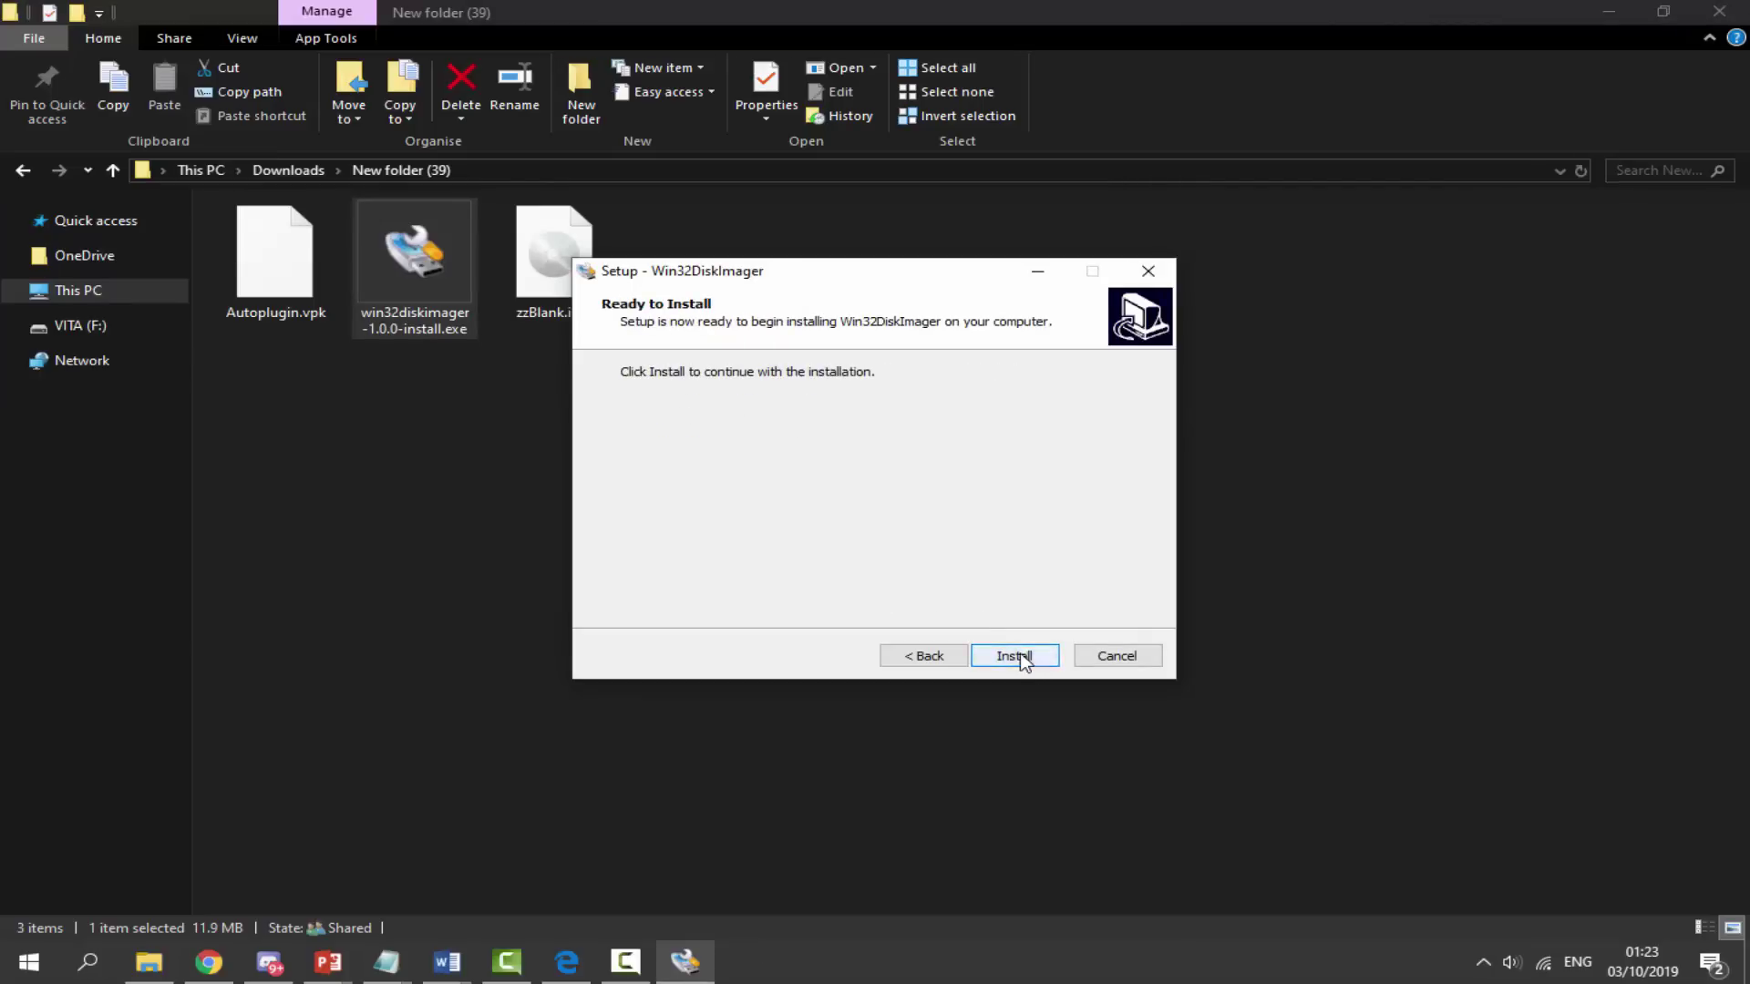
left_click(1011, 656)
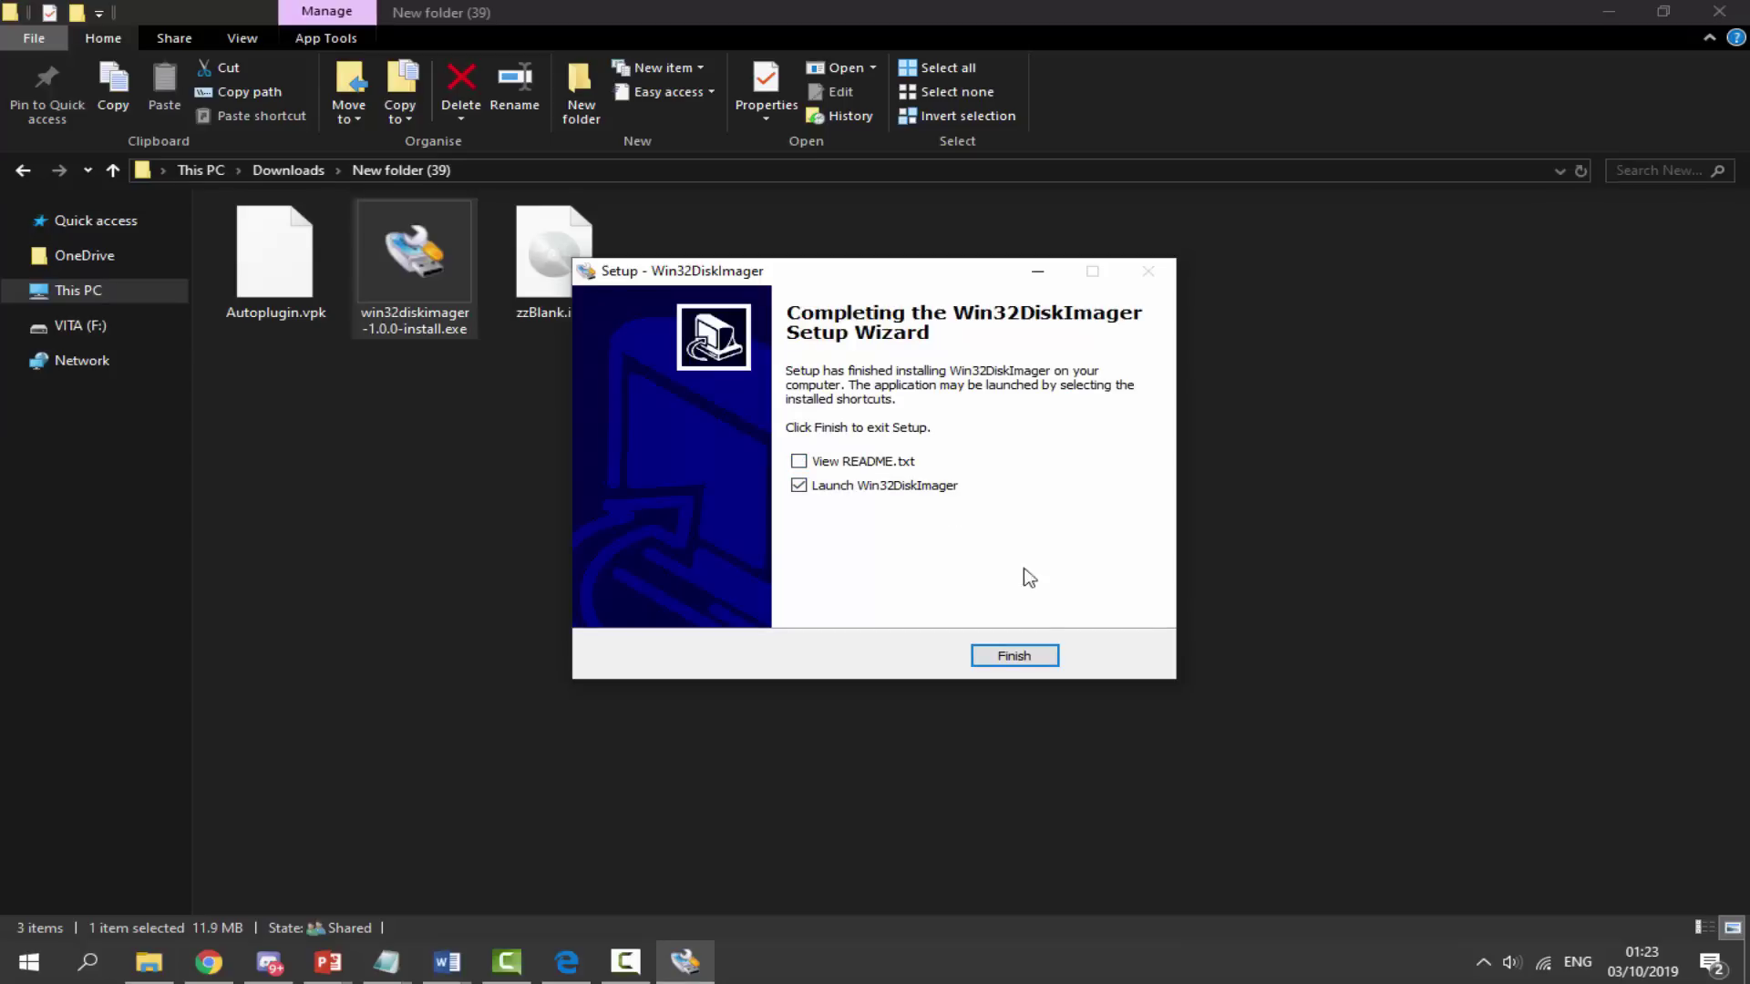
left_click(1028, 656)
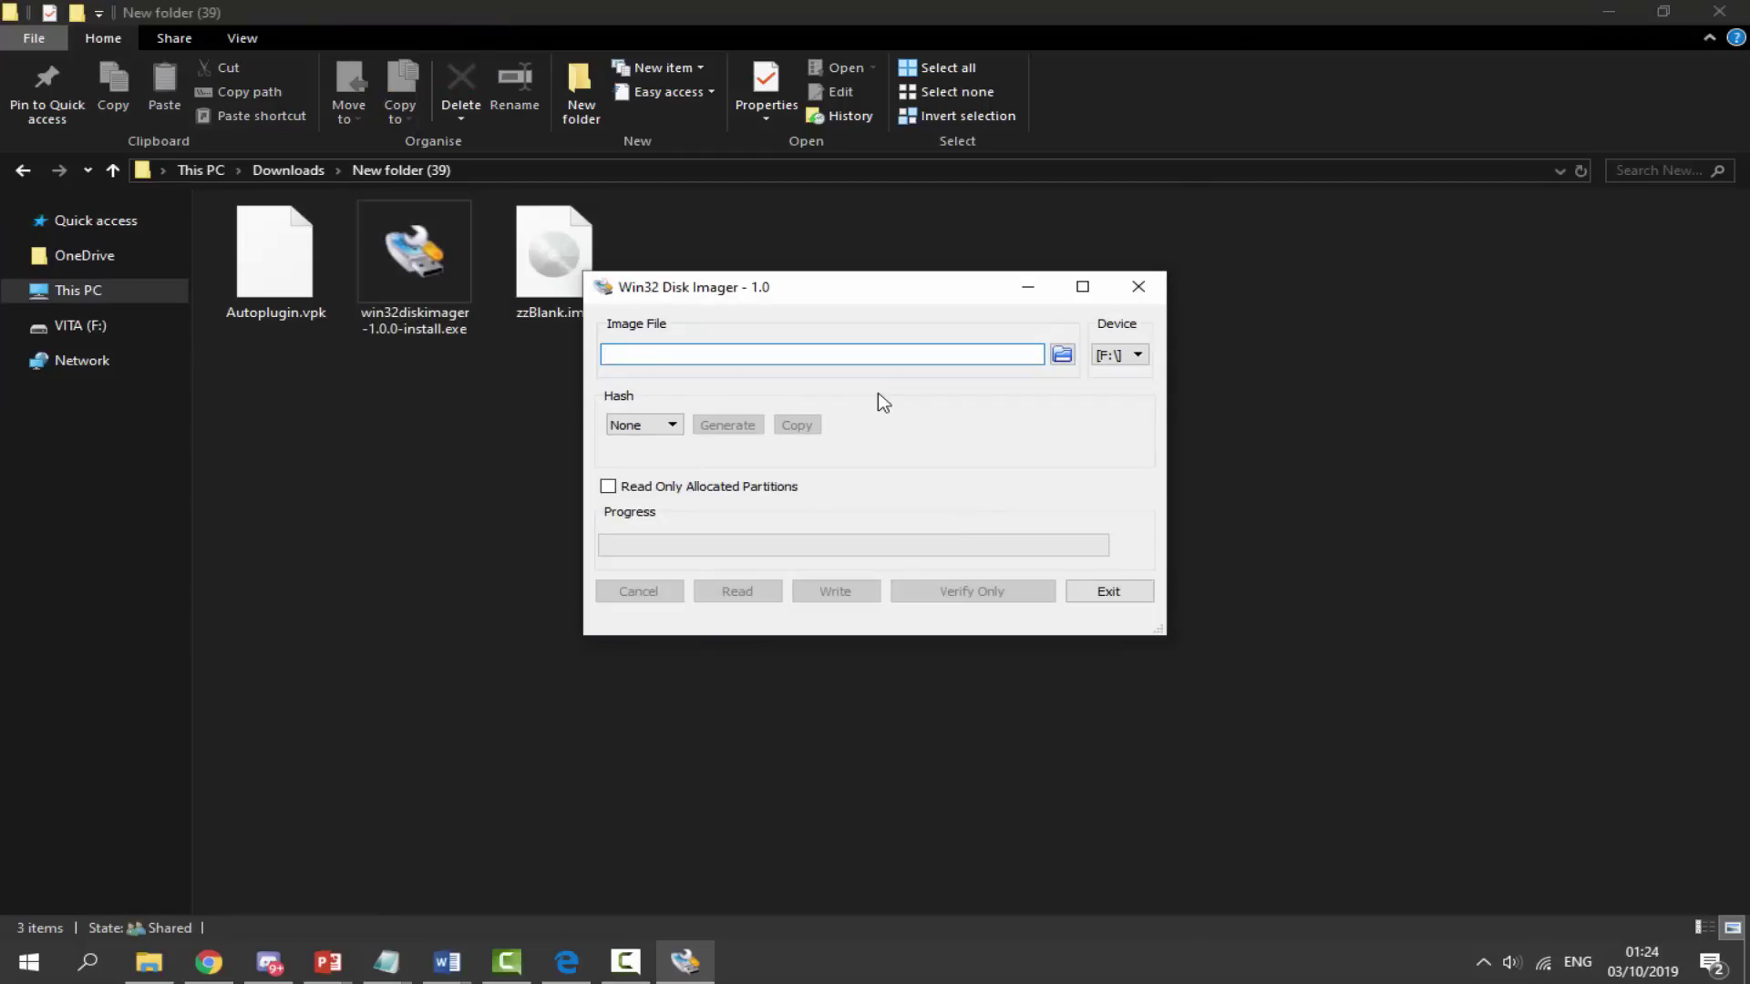
Choose zzBlank.img from New folder (39) as the image file and F:\ as the target device
left_click(1072, 364)
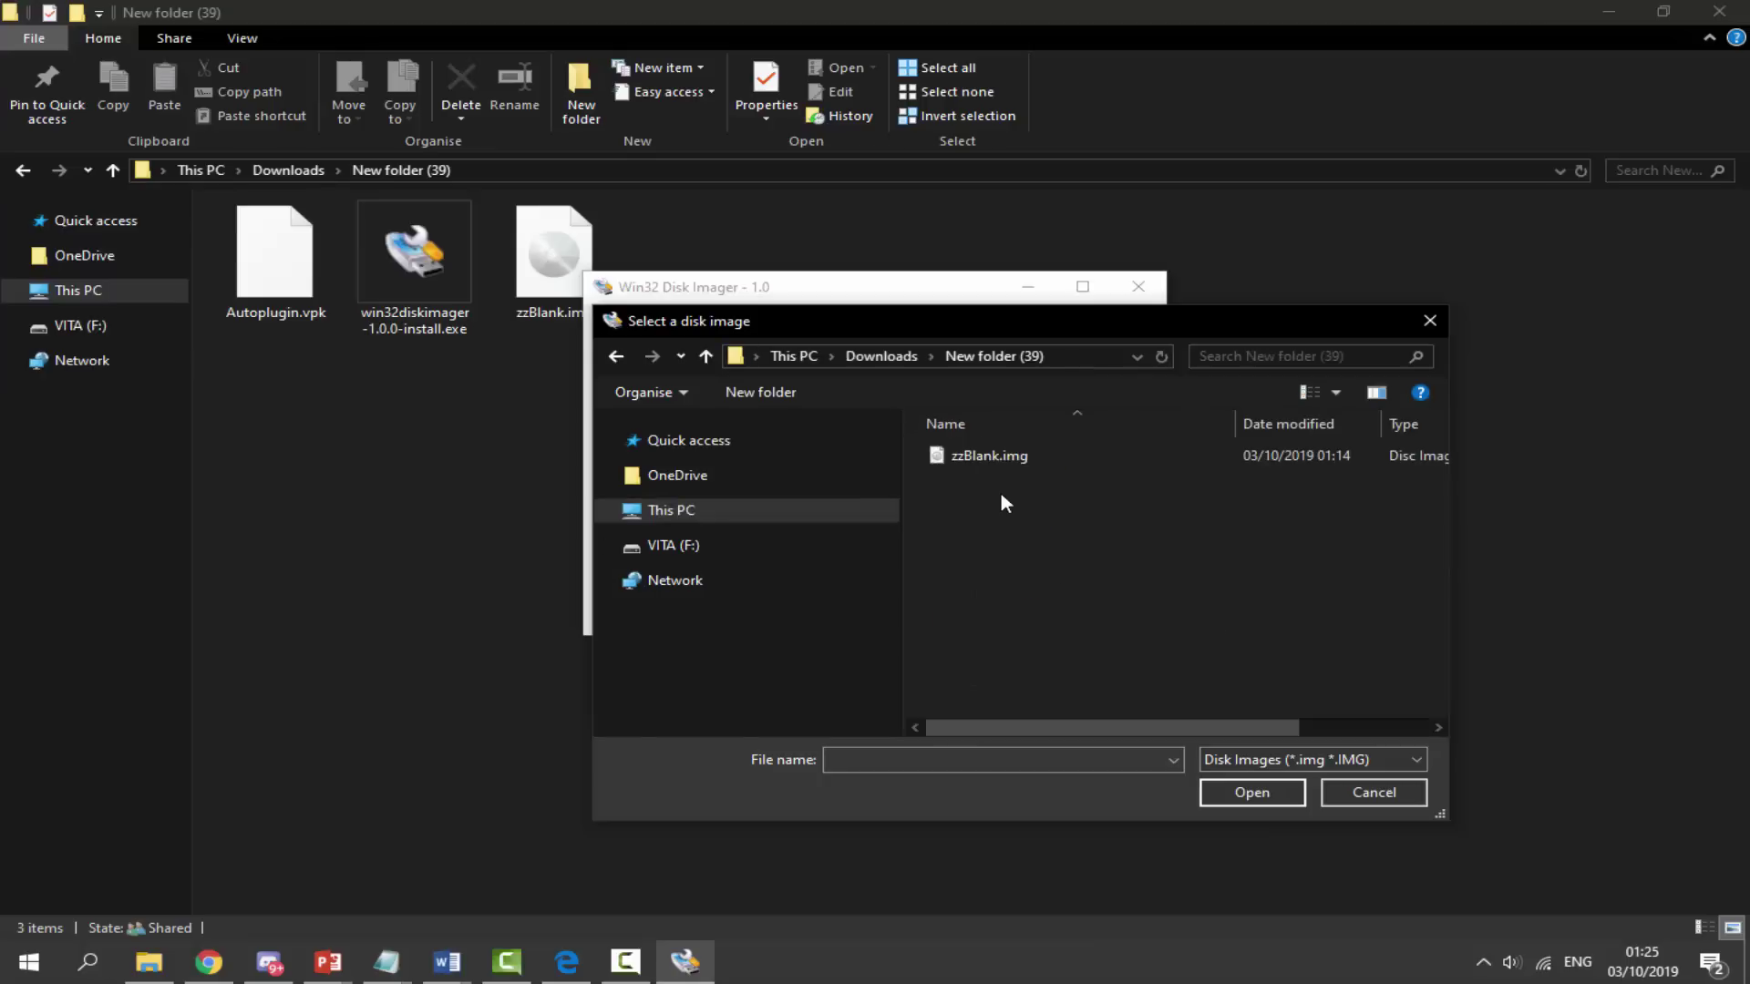
left_click(987, 459)
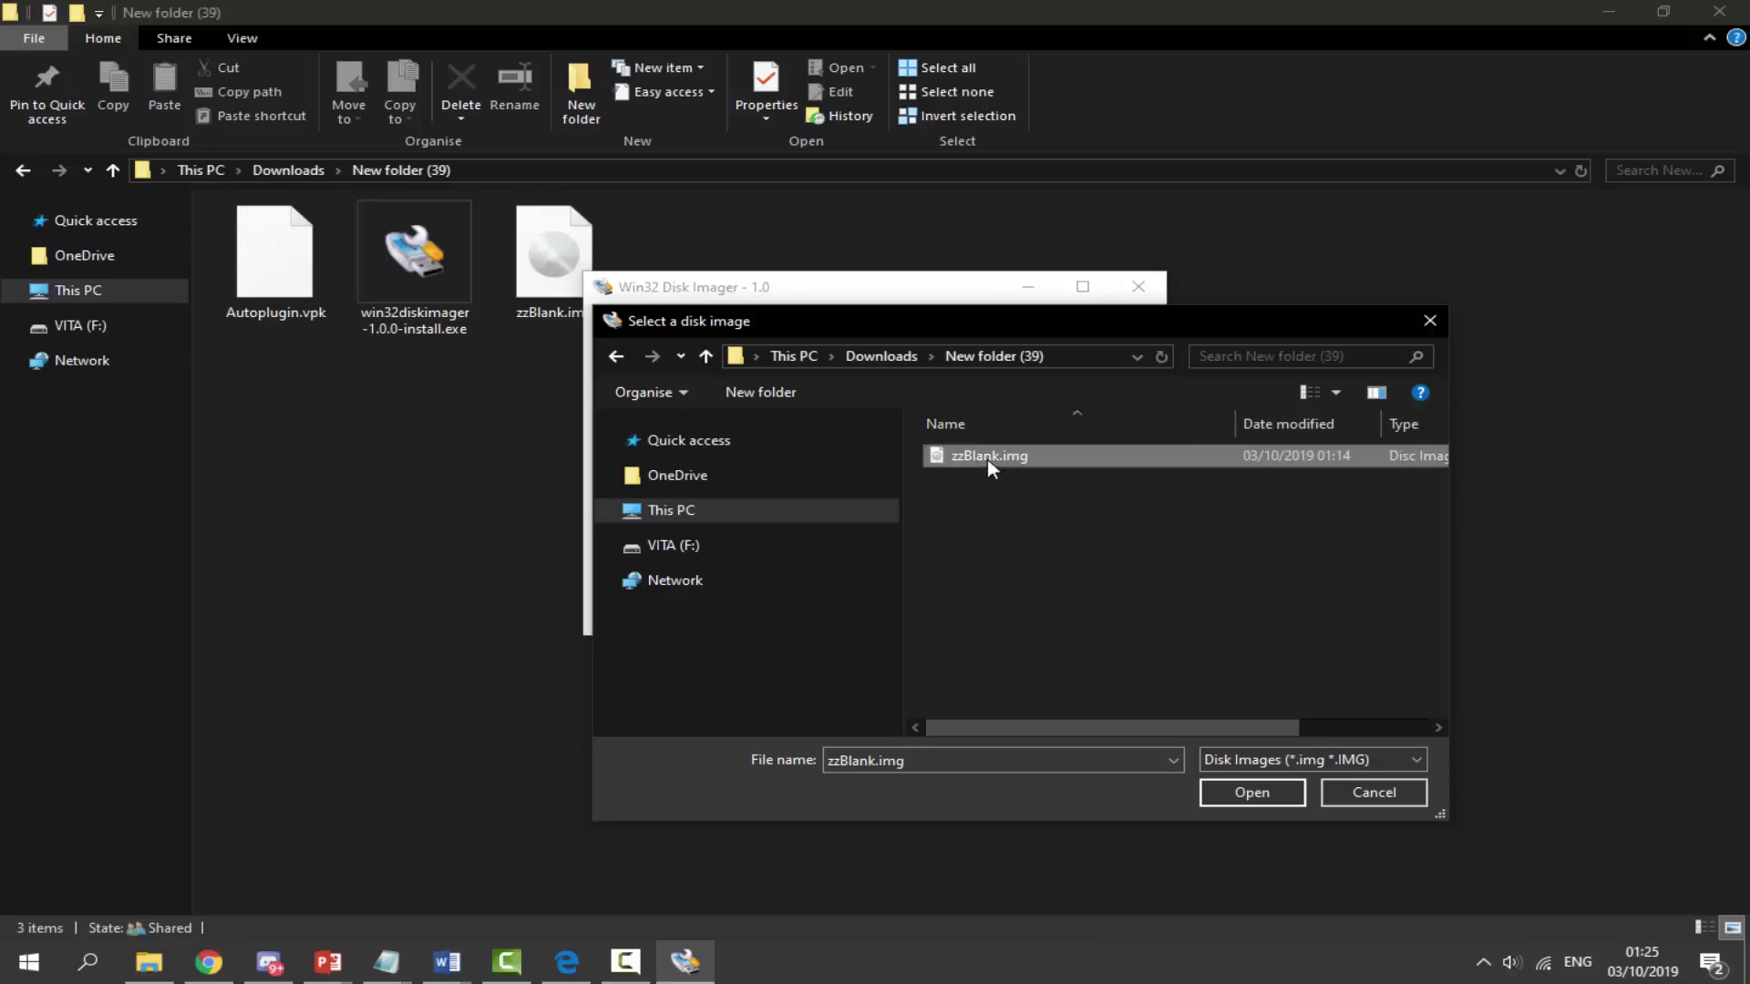
left_click(1250, 802)
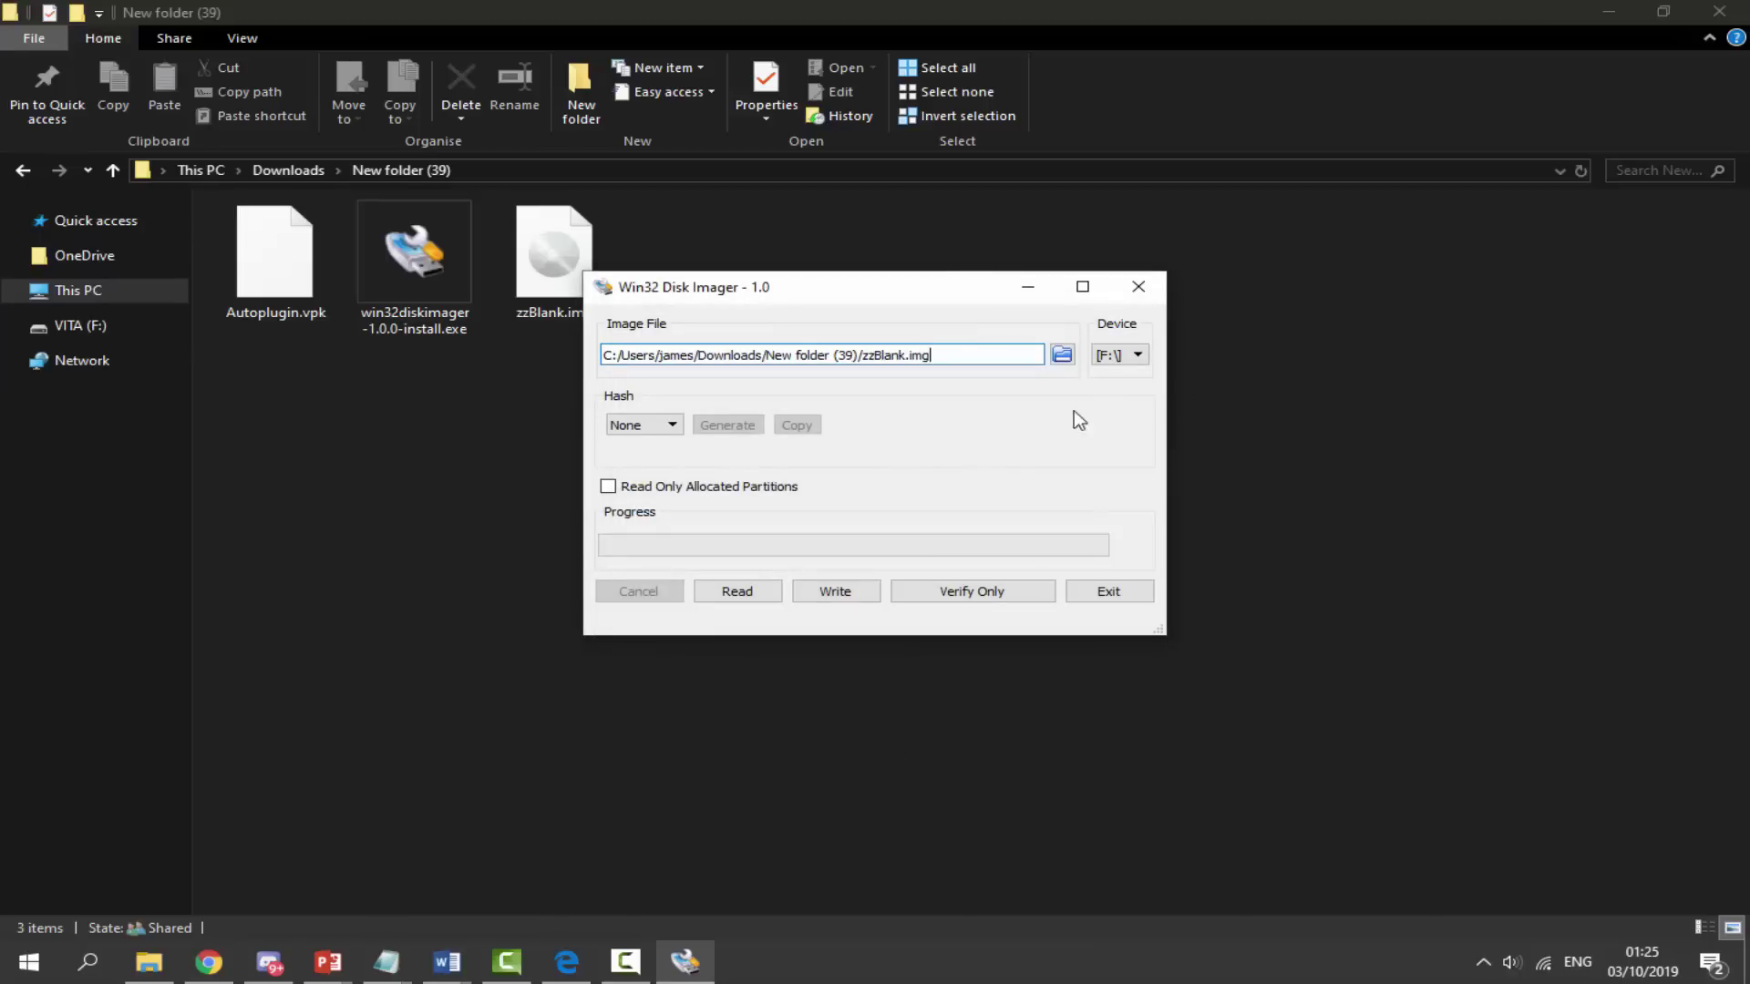
left_click(1118, 357)
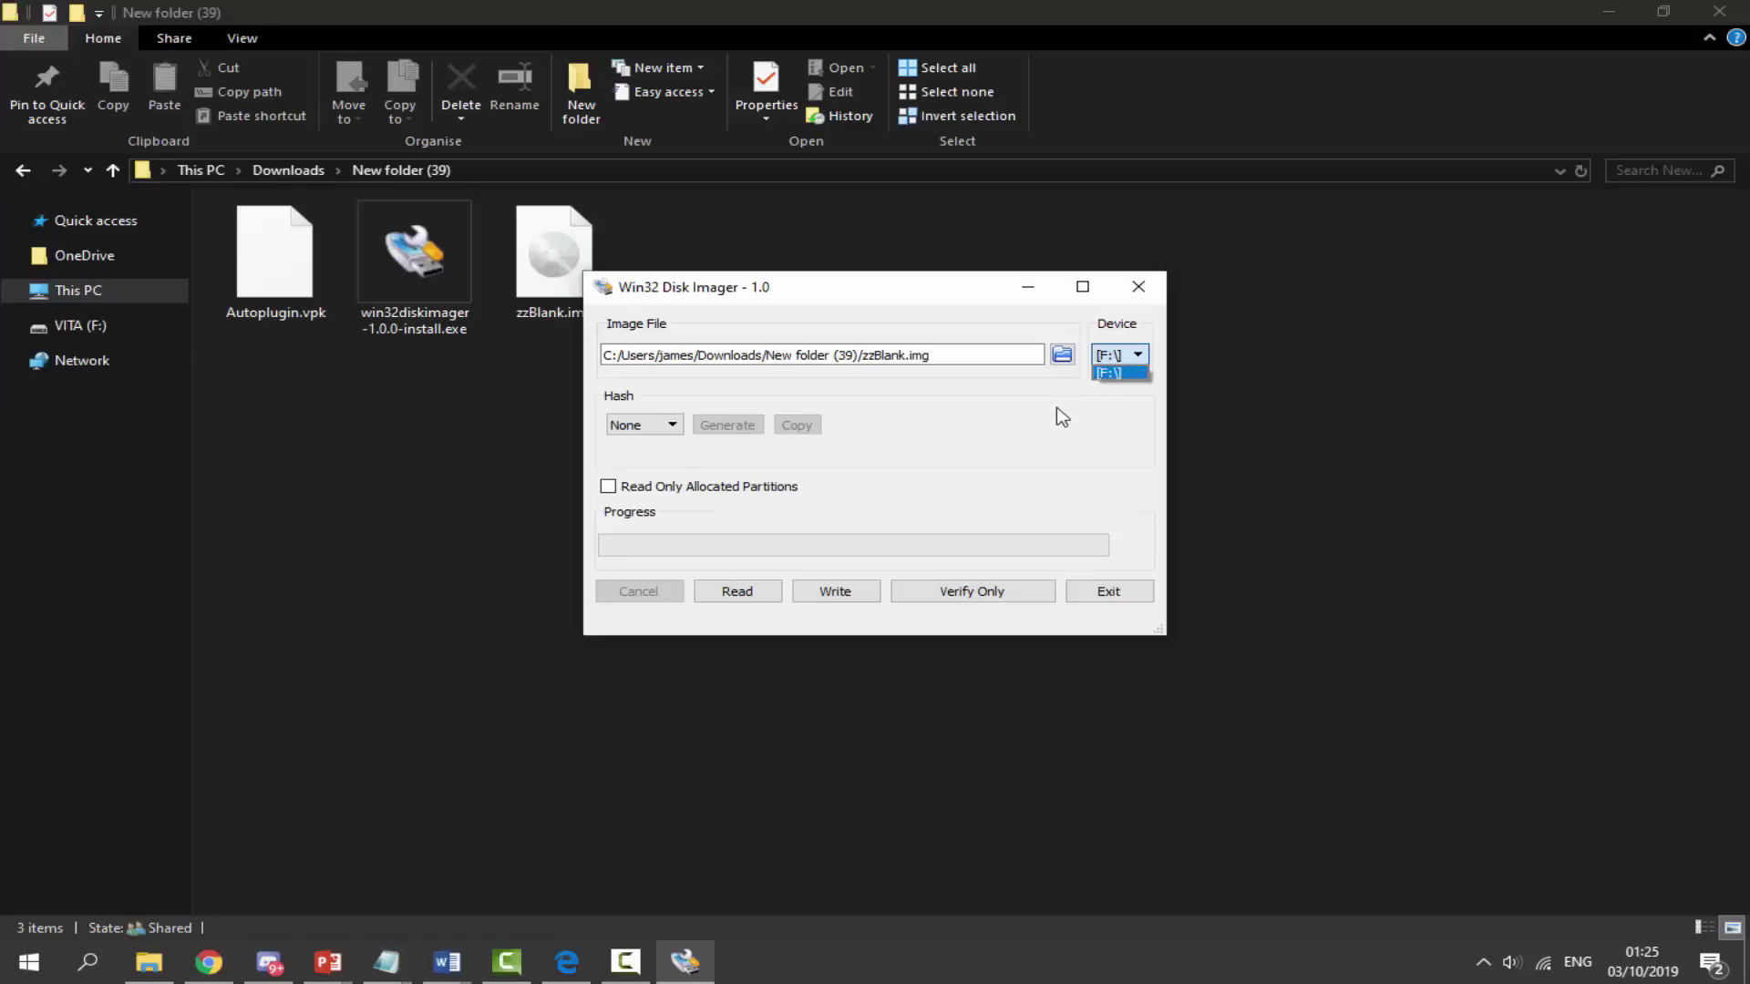
left_click(1113, 372)
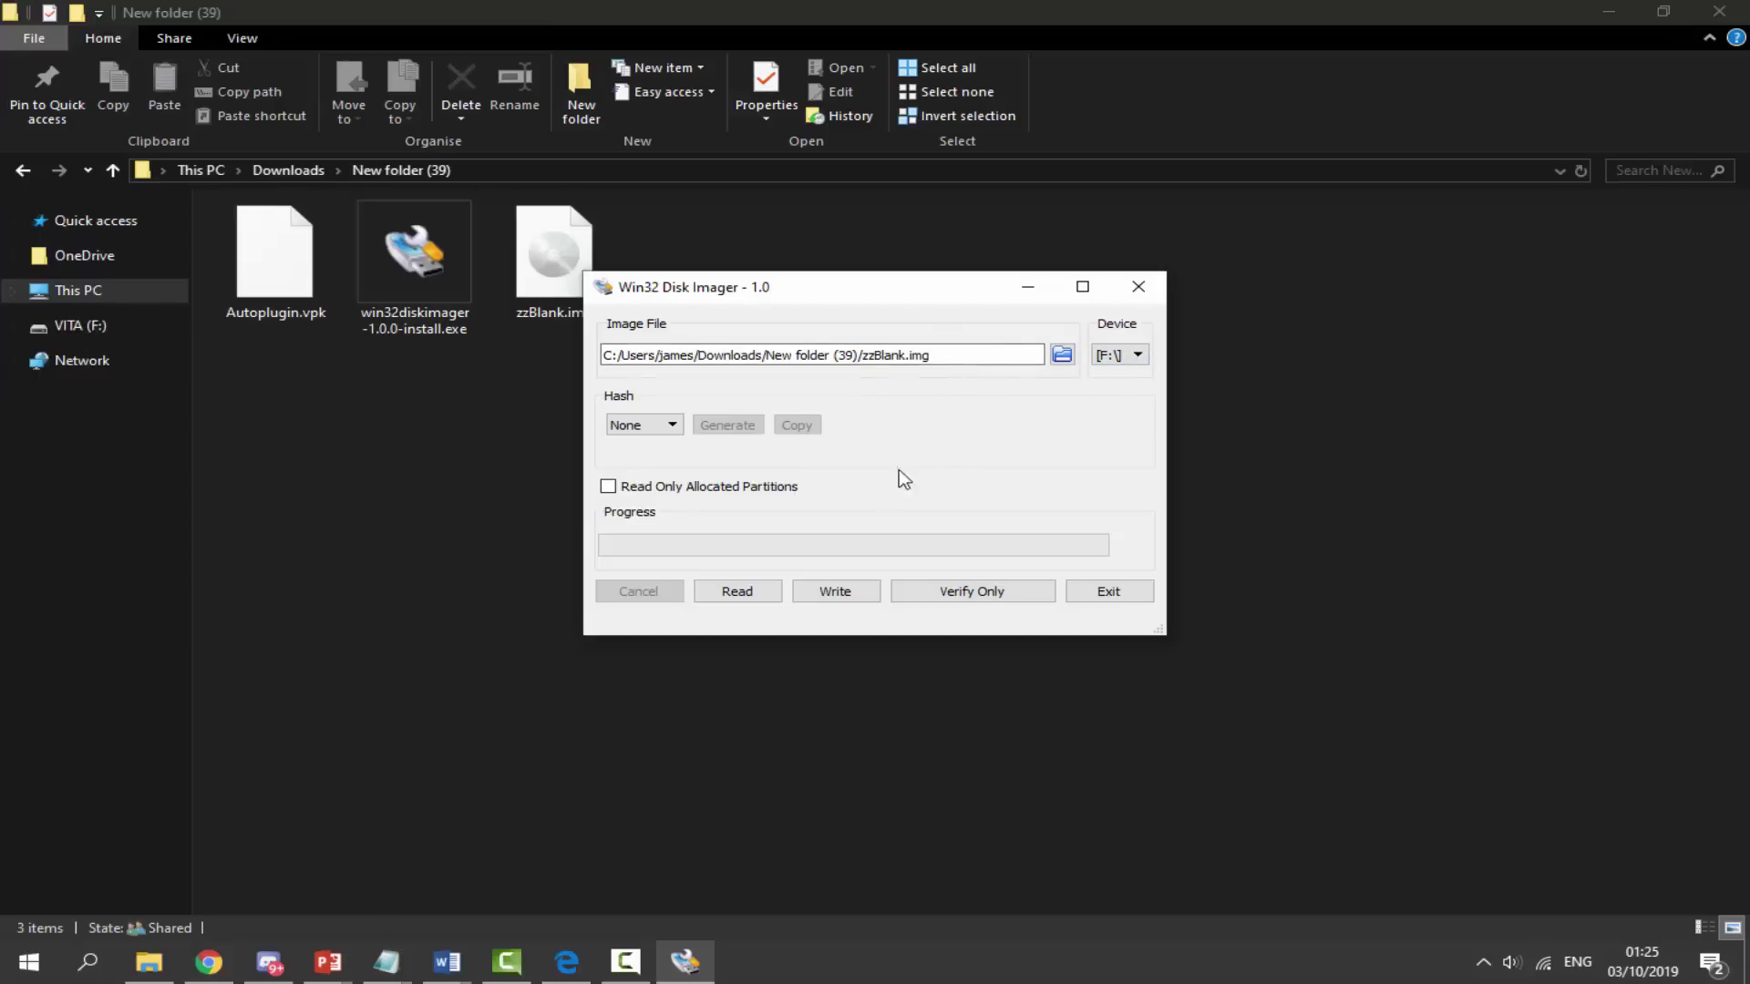
Write the disk image to drive F:, accepting the overwrite, and decline Windows' offer to format the disk
left_click(835, 591)
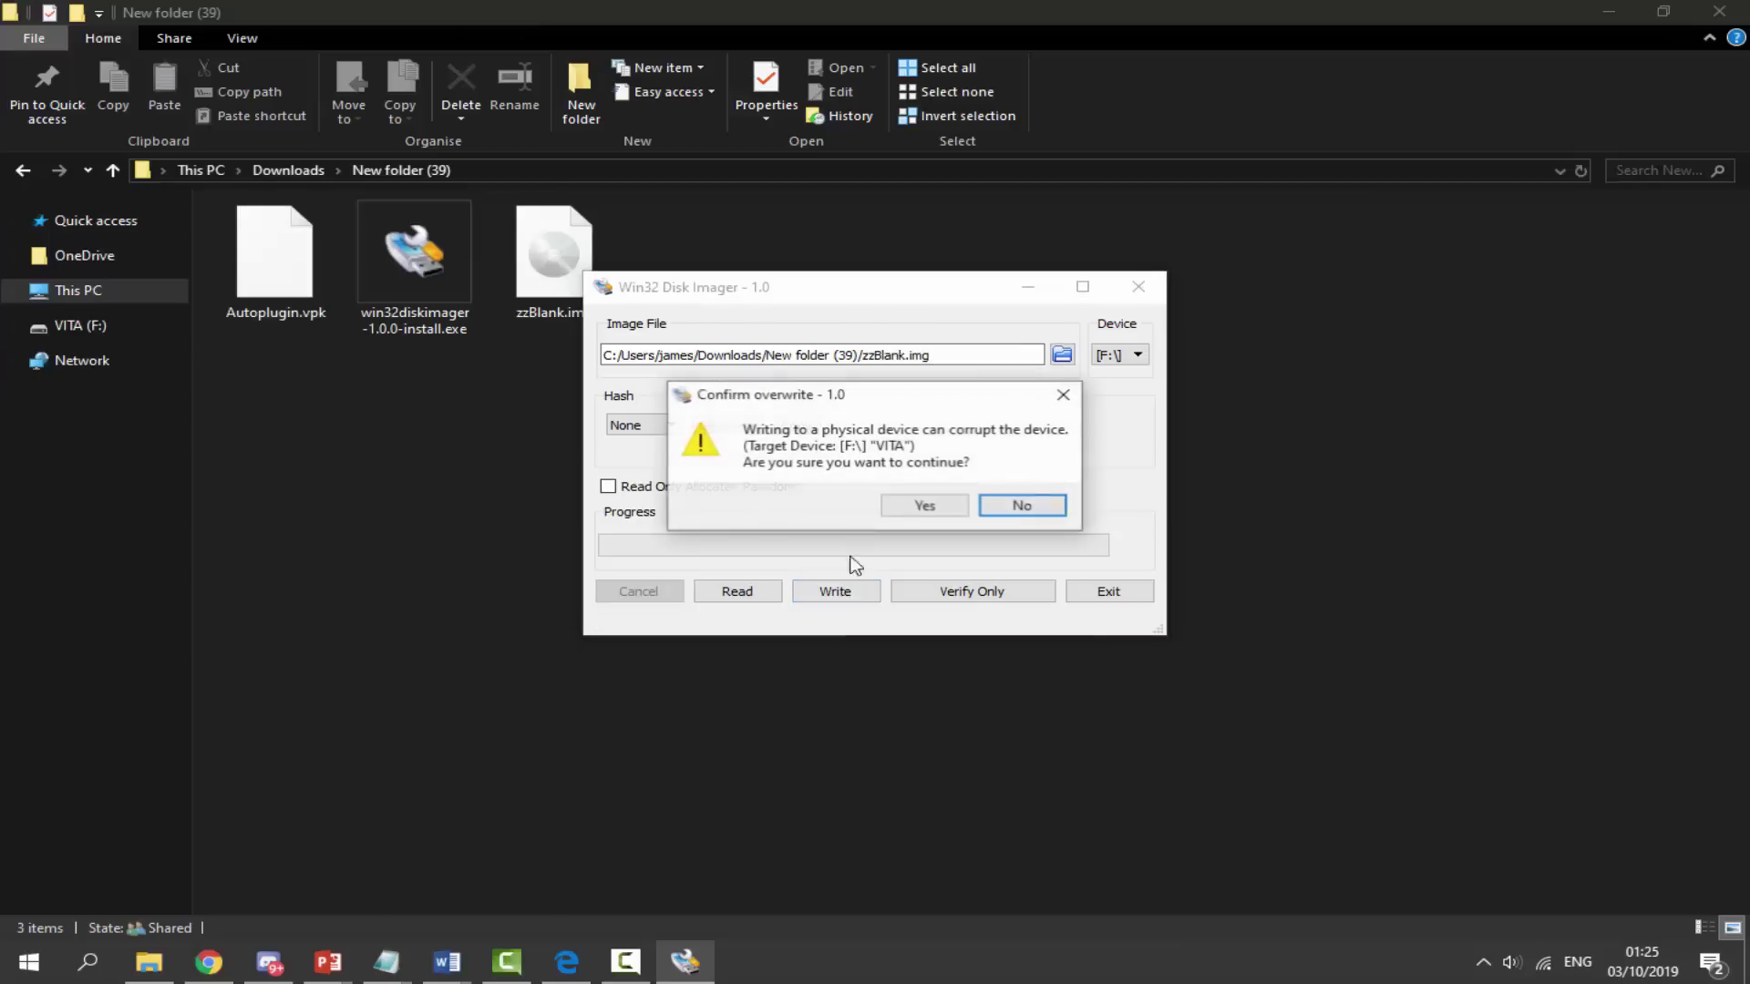
left_click(913, 507)
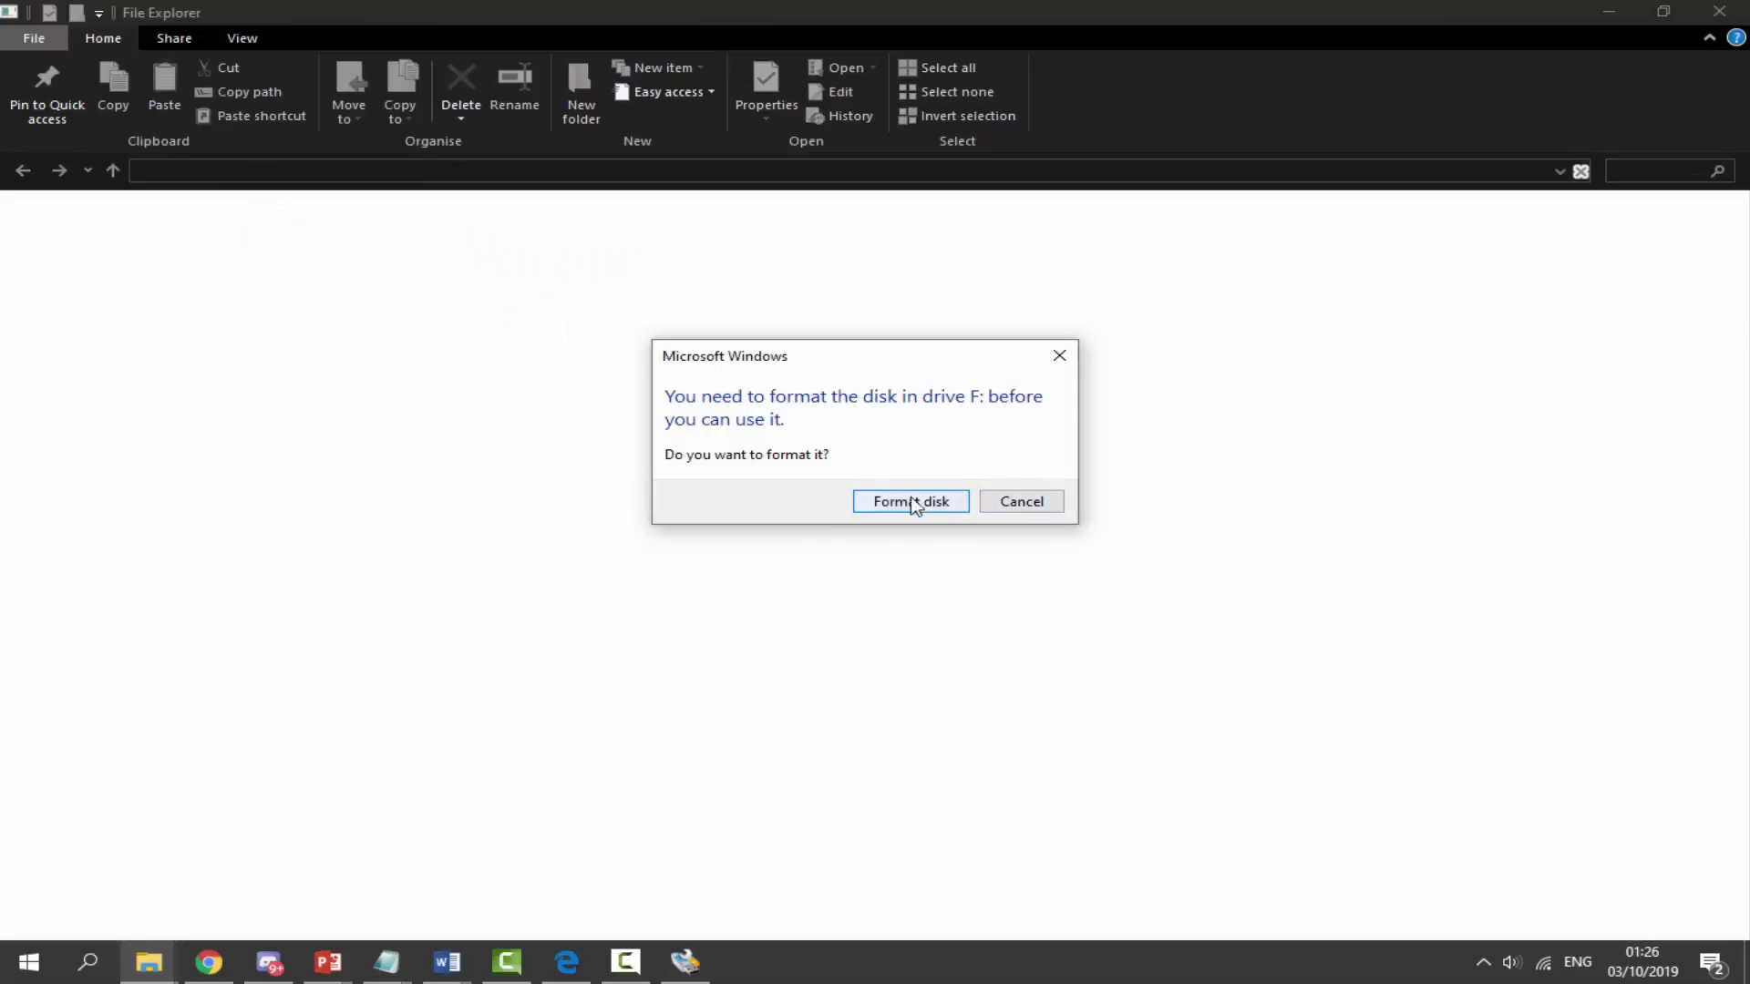
left_click(1021, 503)
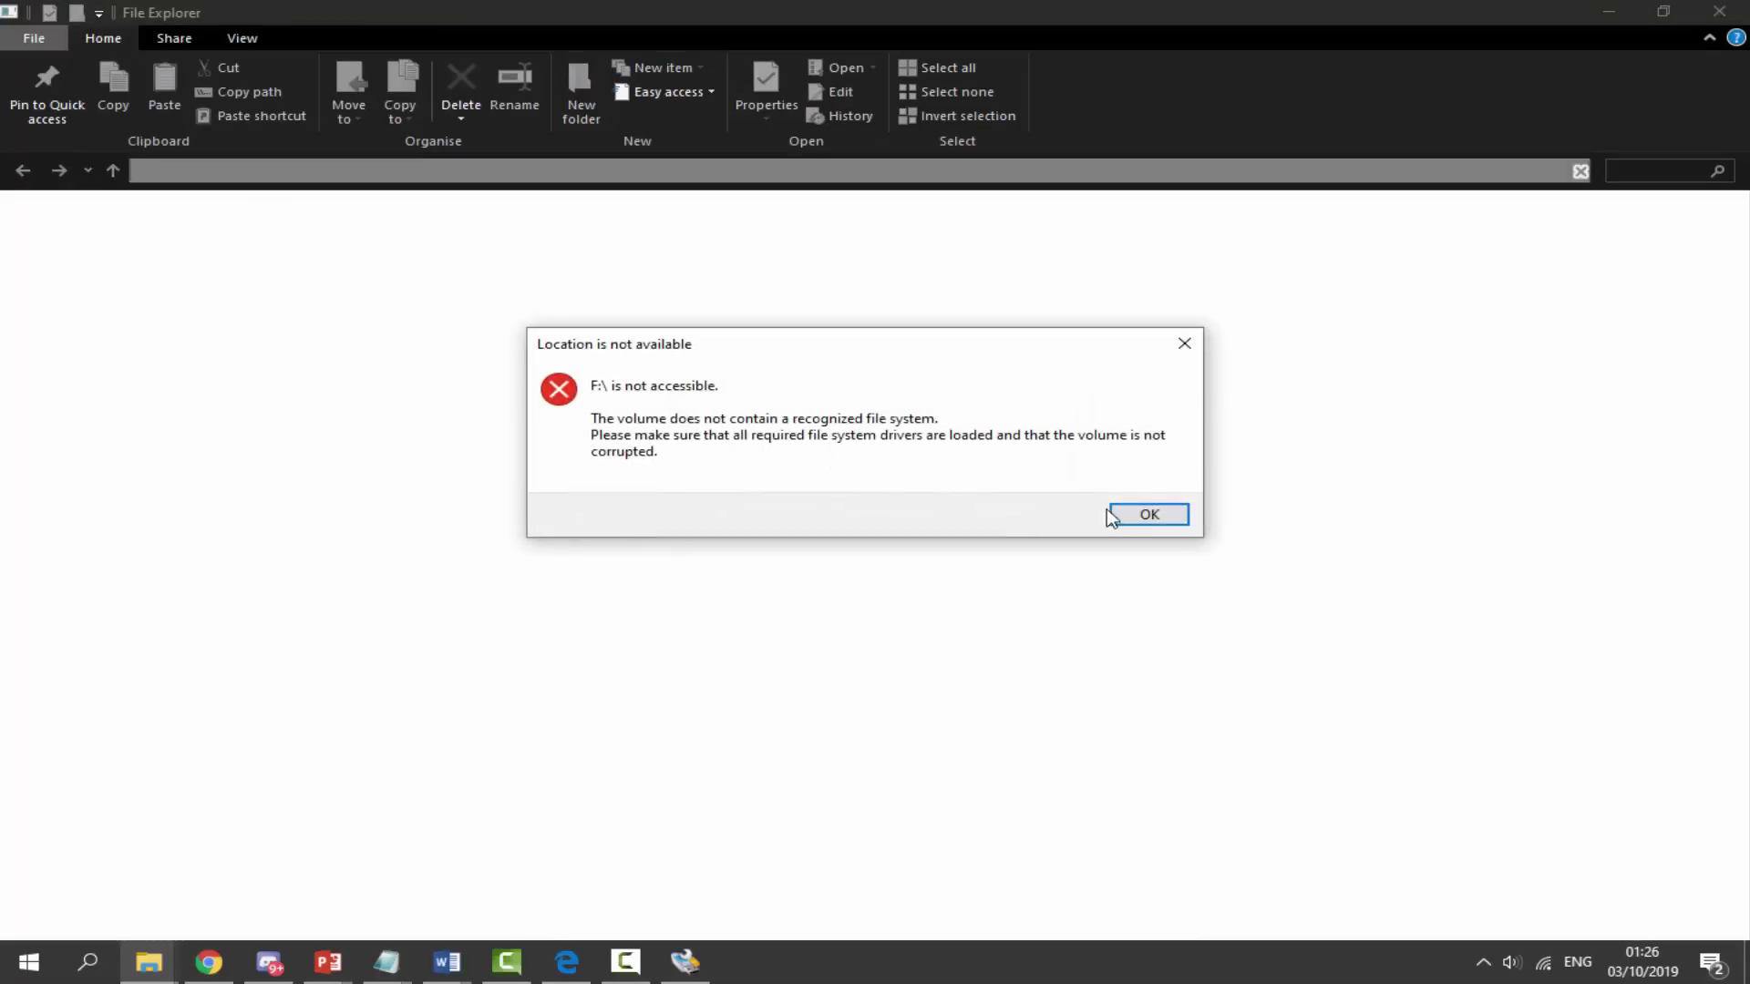
key("Return")
left_click(1021, 501)
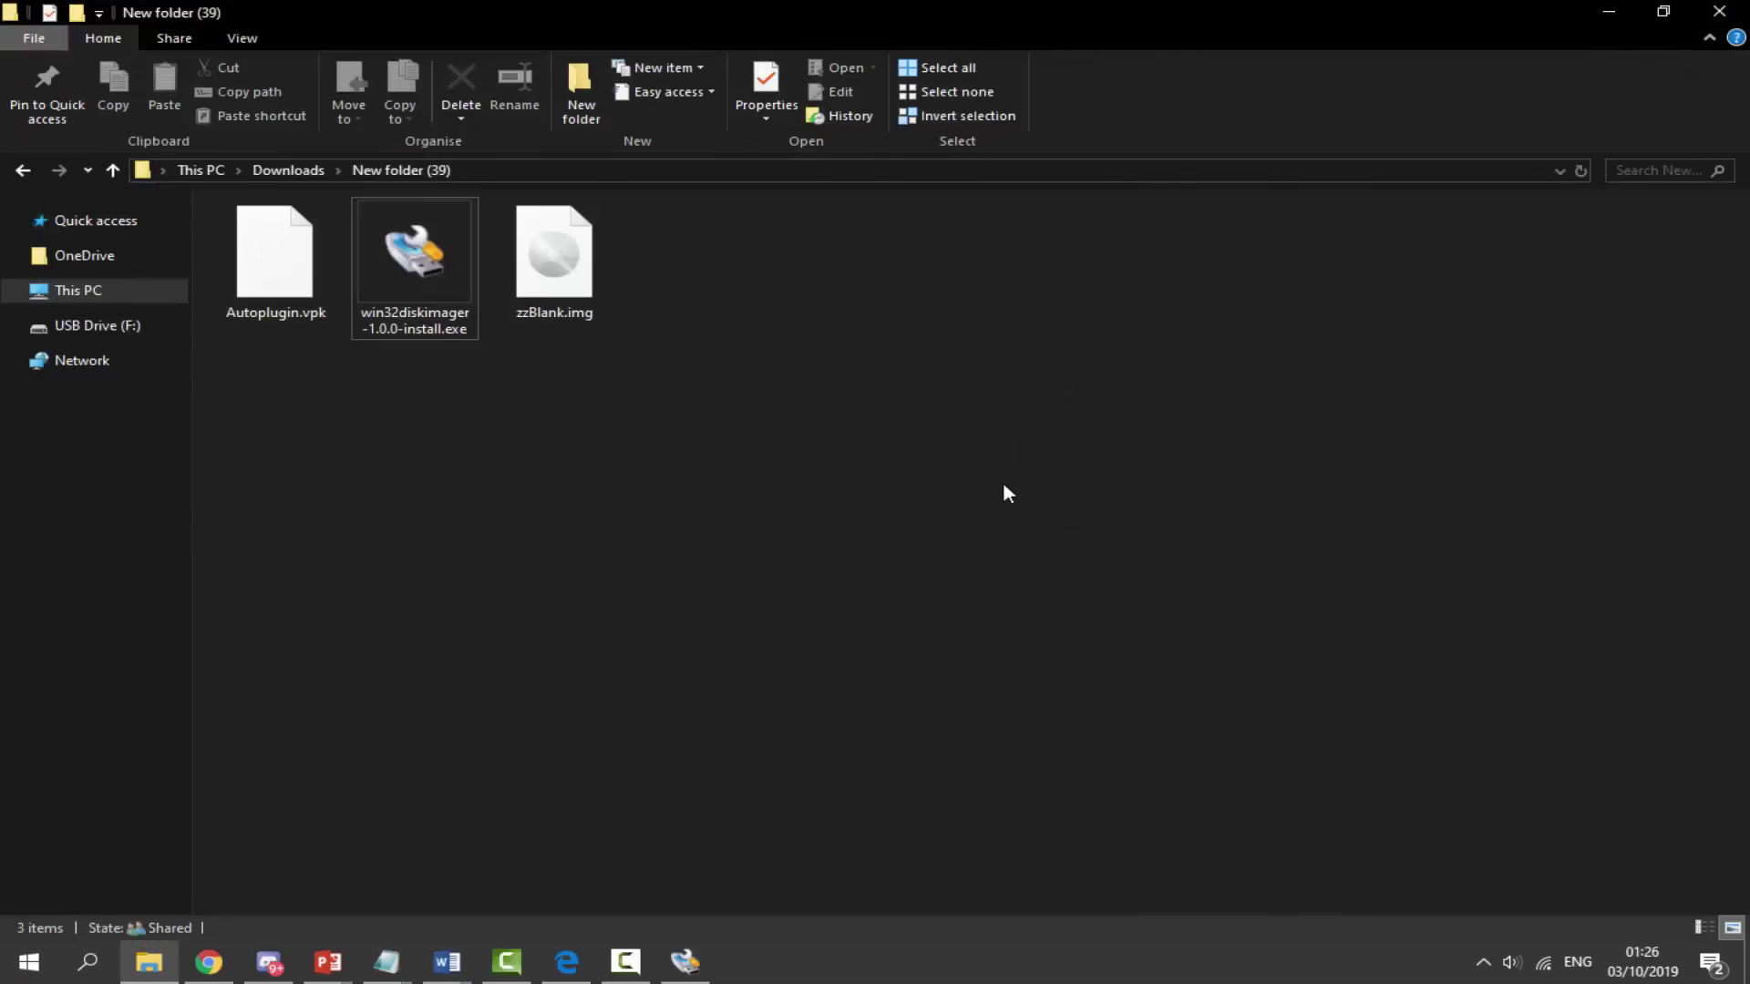
In the format settings of USB Drive (F:), choose the exFAT file system and the default allocation size
left_click(110, 293)
left_click(977, 414)
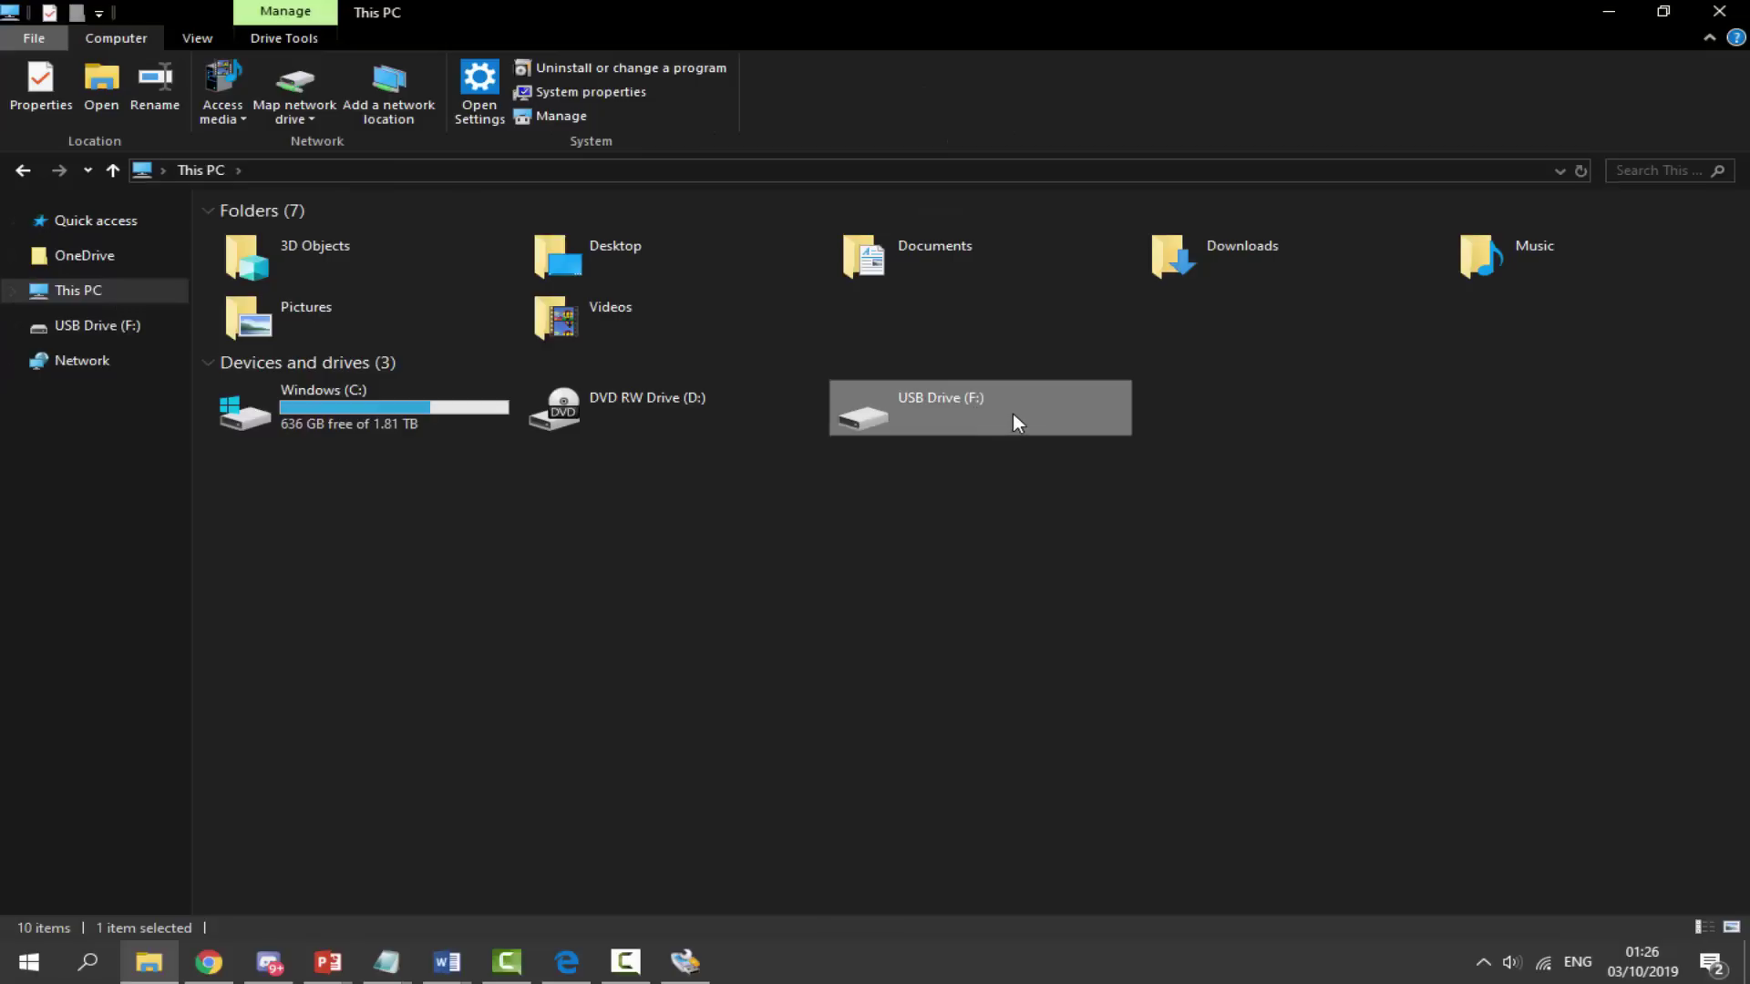
left_click(922, 597)
left_click(922, 410)
right_click(958, 406)
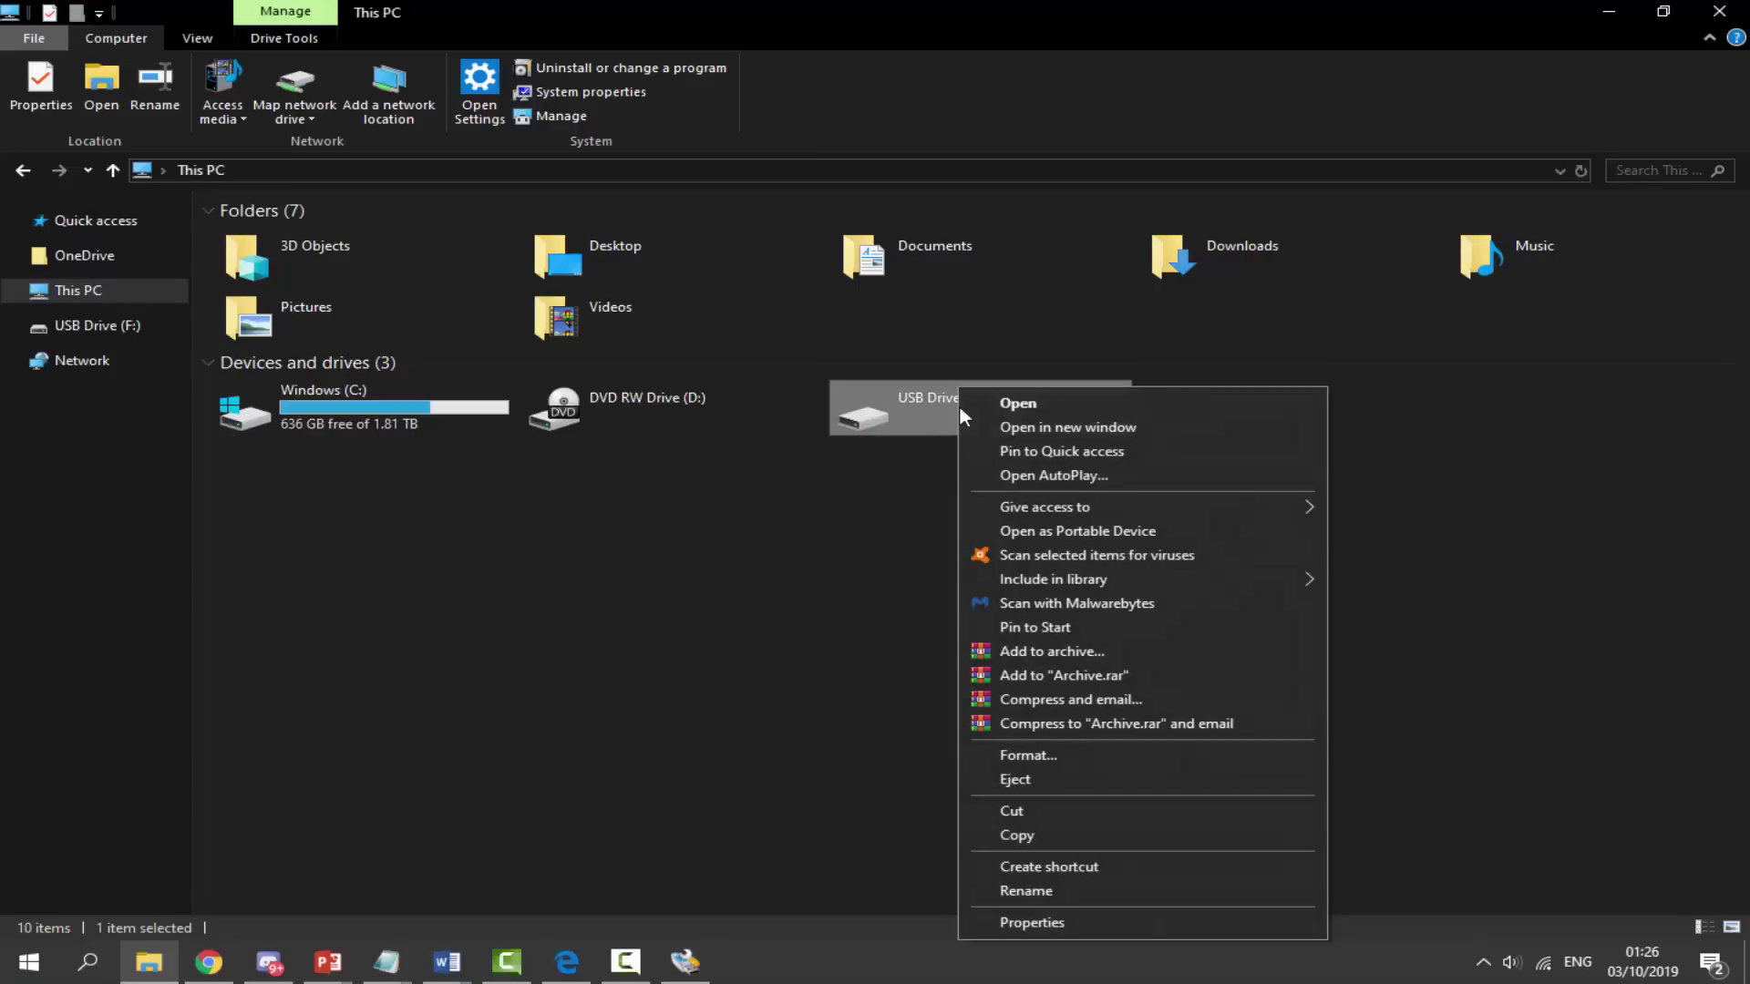
left_click(1053, 755)
left_click_drag(292, 335, 1179, 336)
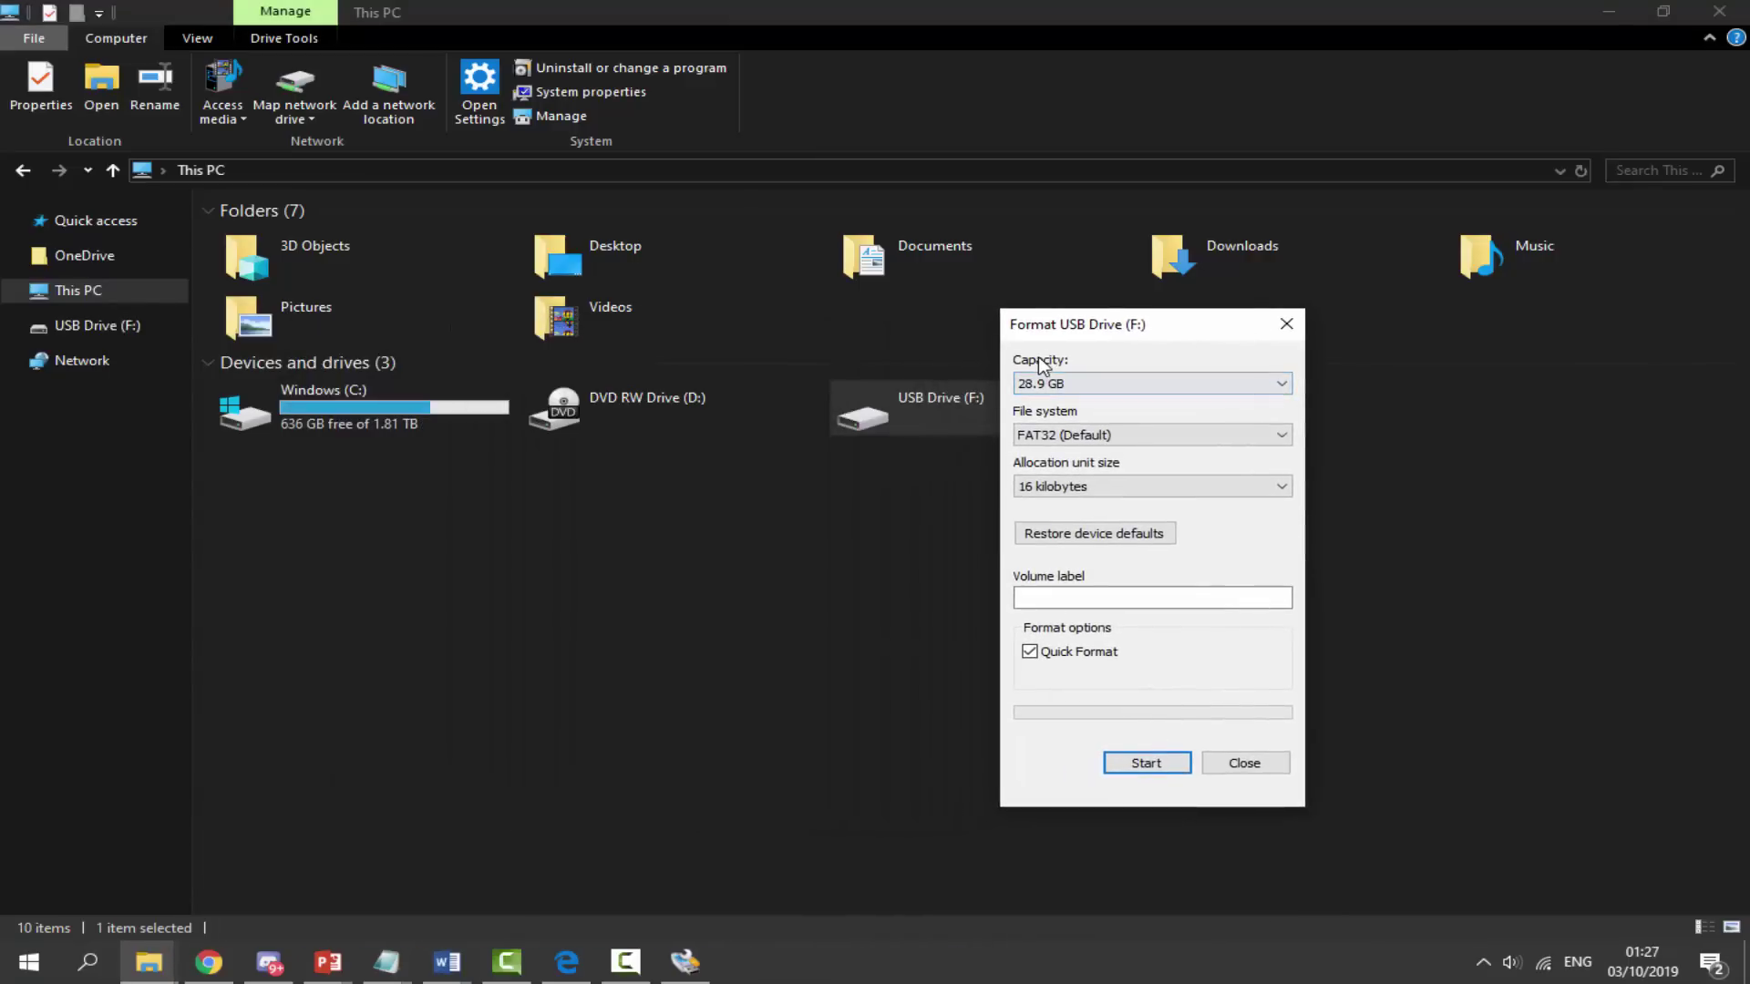
left_click(1055, 435)
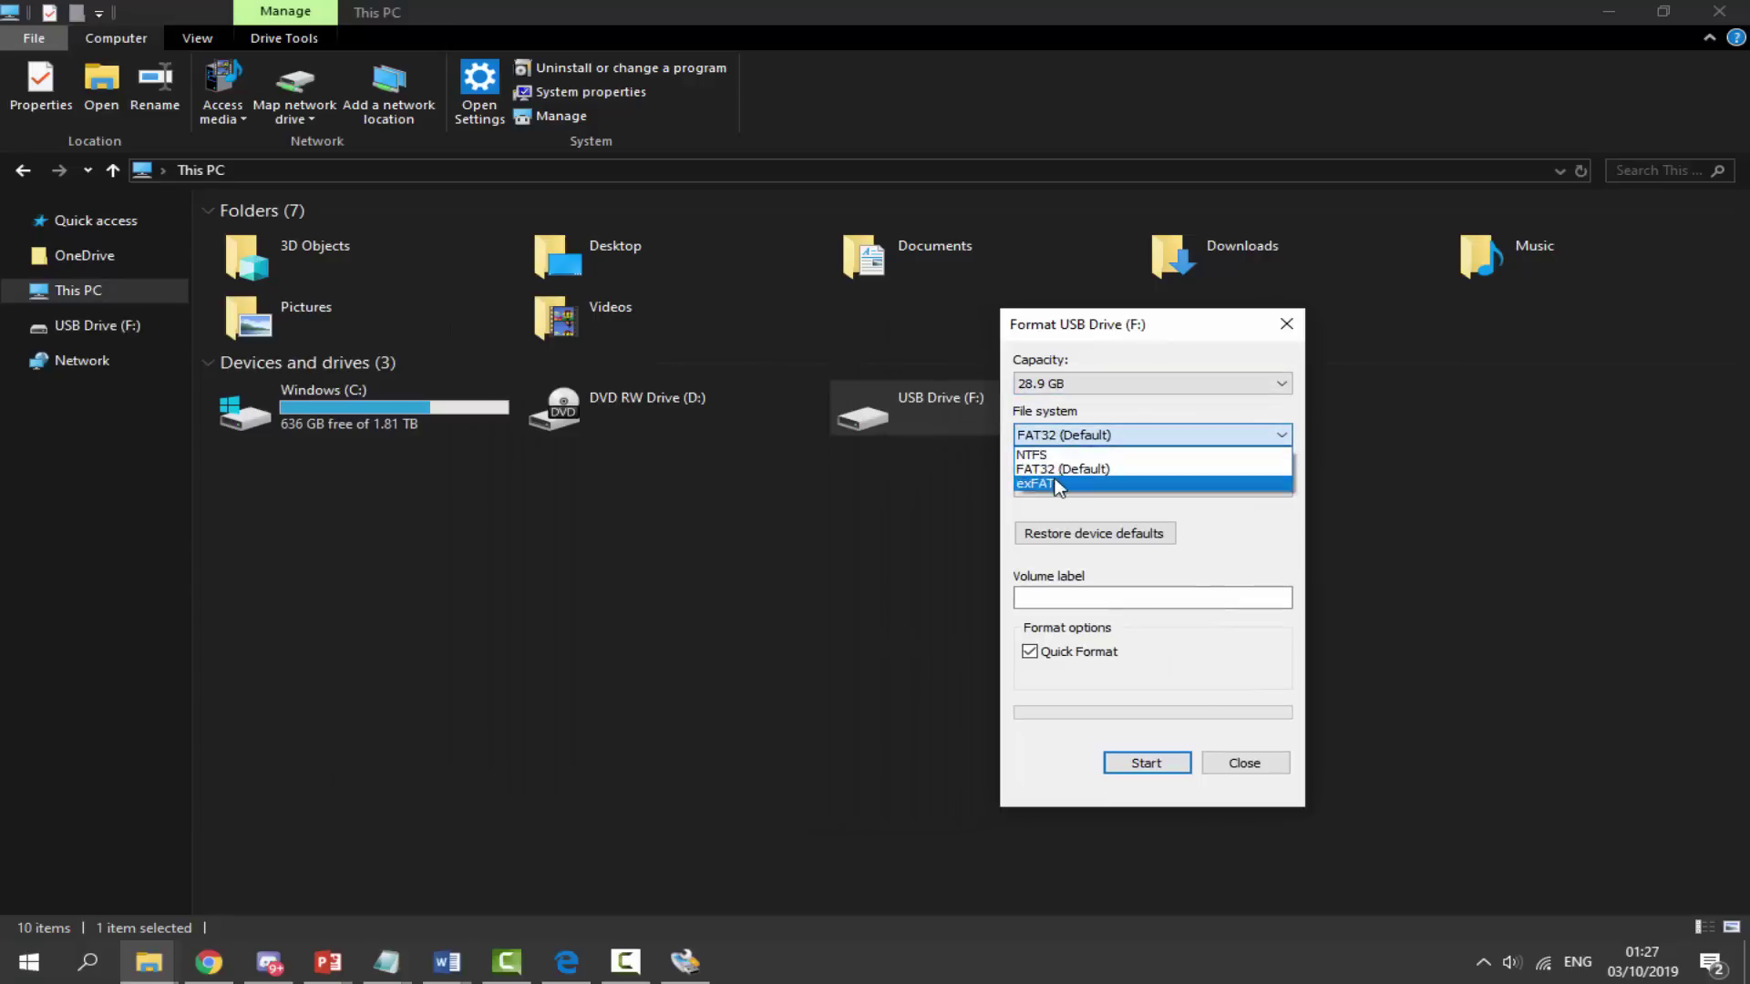
left_click(1055, 480)
left_click(1055, 487)
scroll(1055, 501, "up", 2)
left_click(1055, 507)
Label the volume VITA, run a quick format of drive F: accepting the erase prompt, and close the format dialog
left_click(1075, 597)
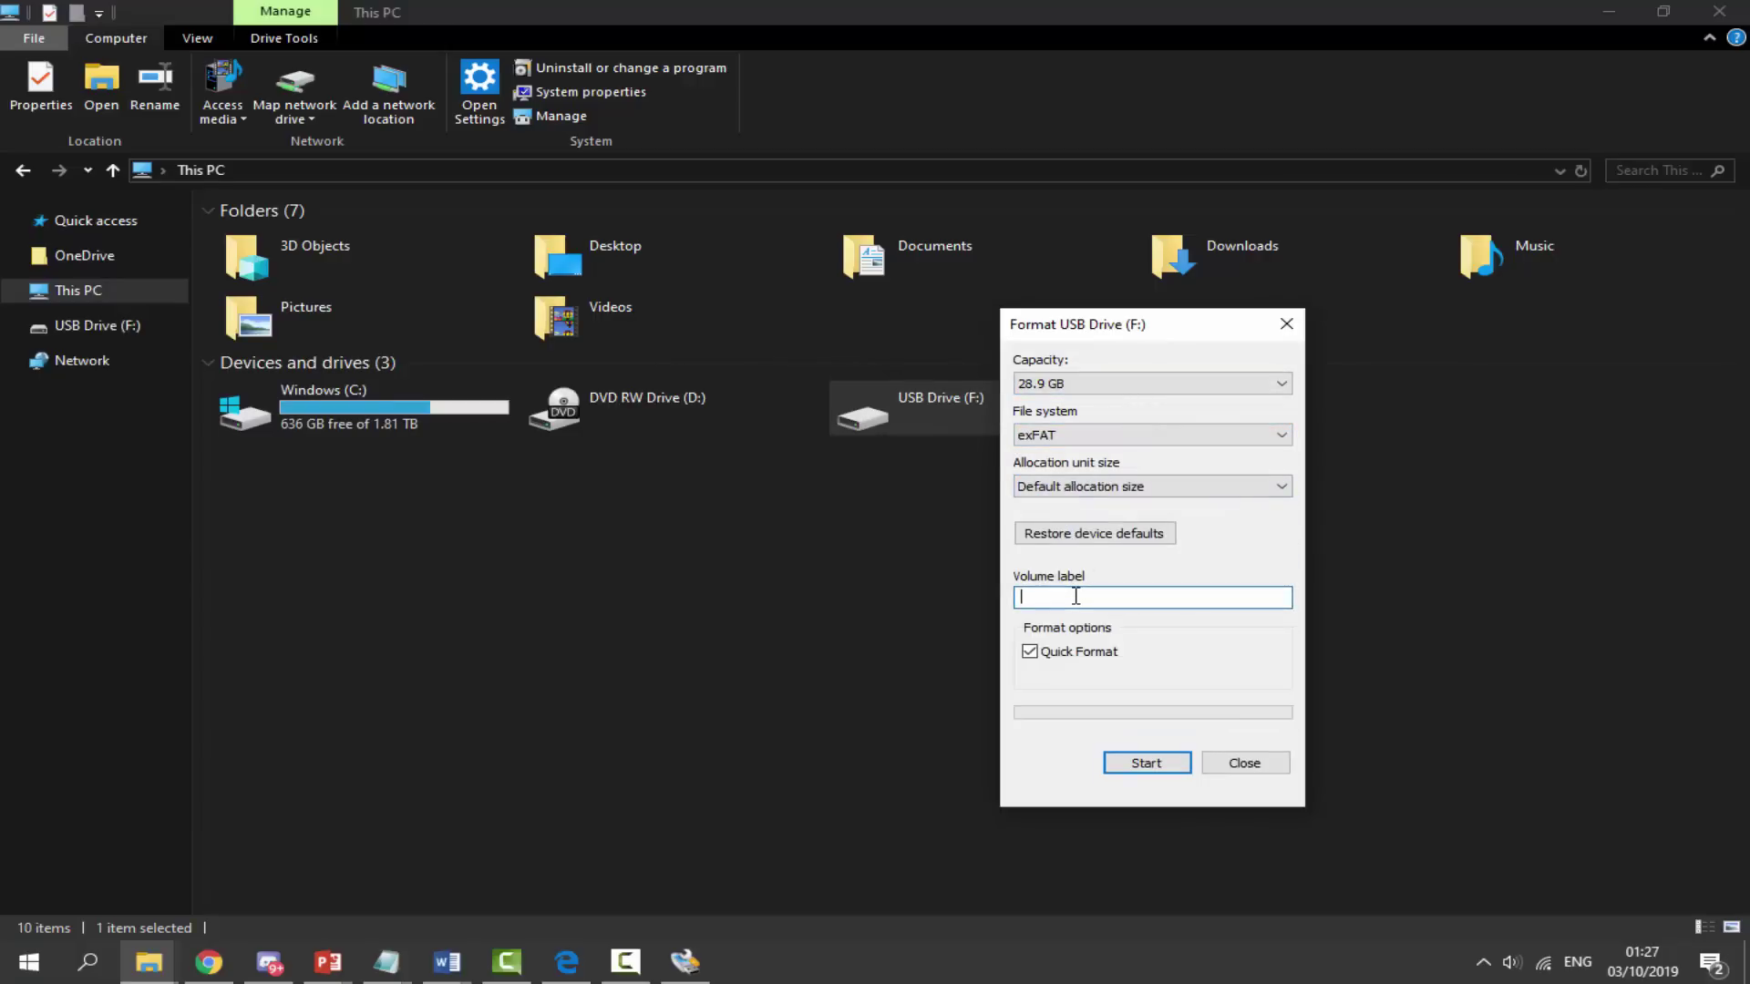
left_click(1145, 763)
left_click(948, 485)
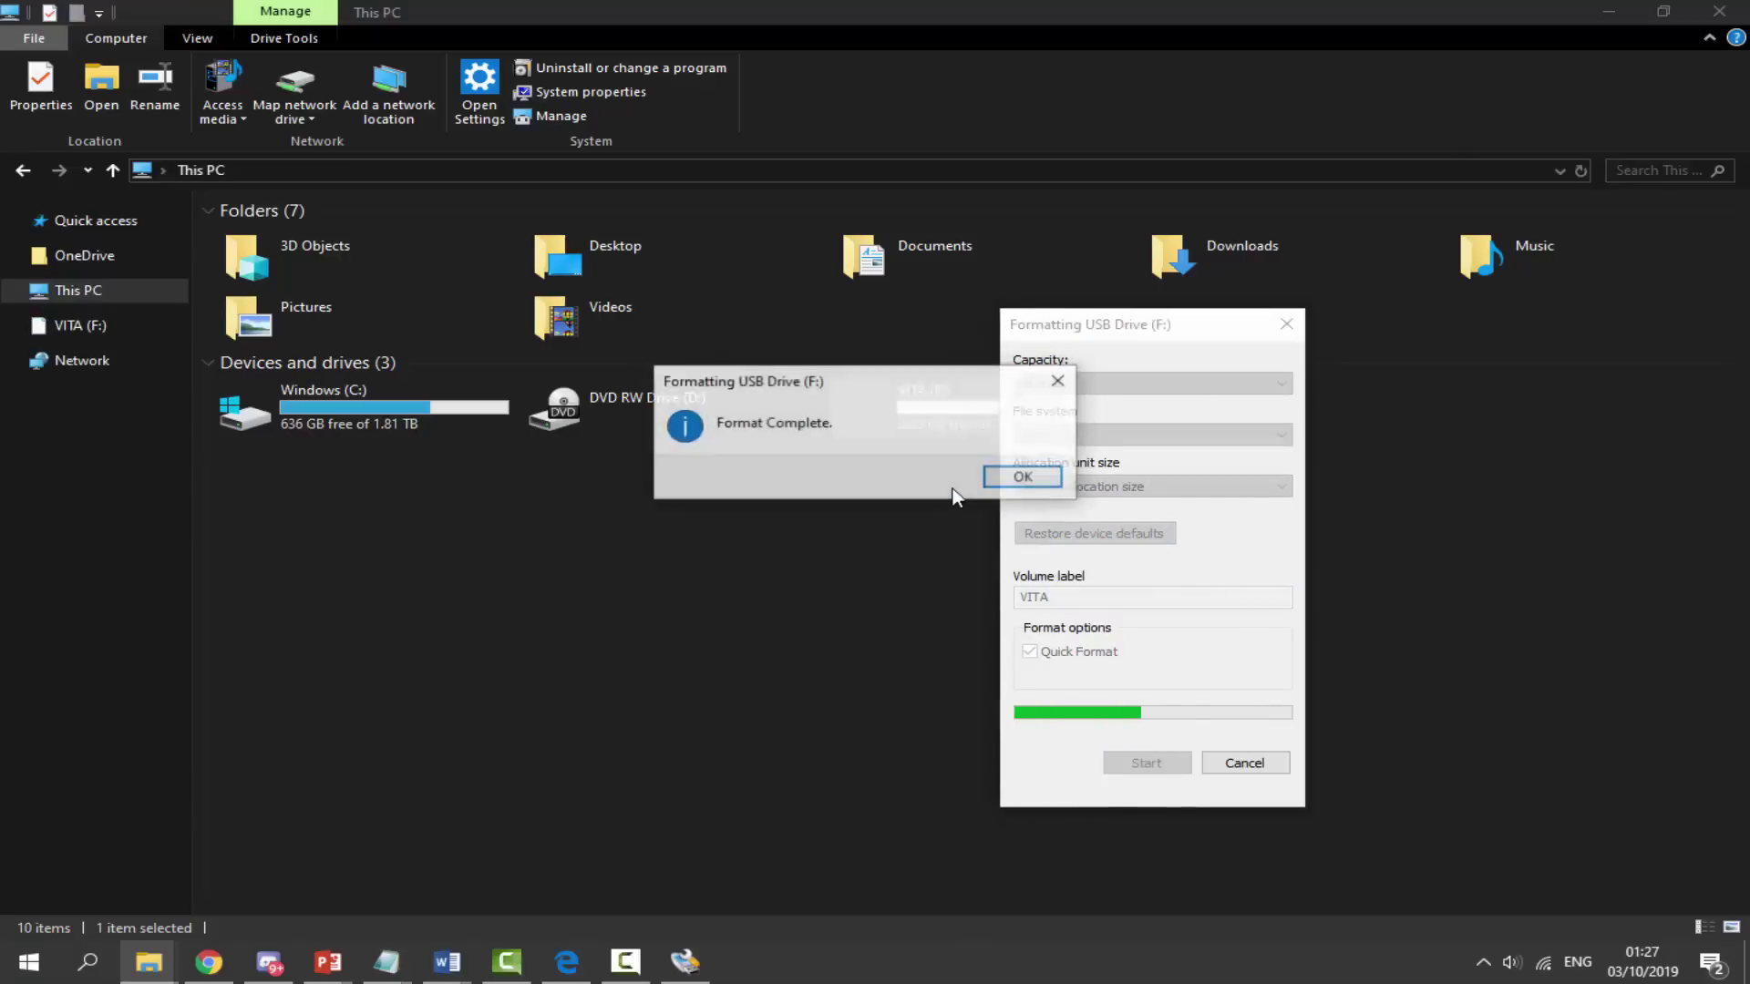
left_click(1024, 479)
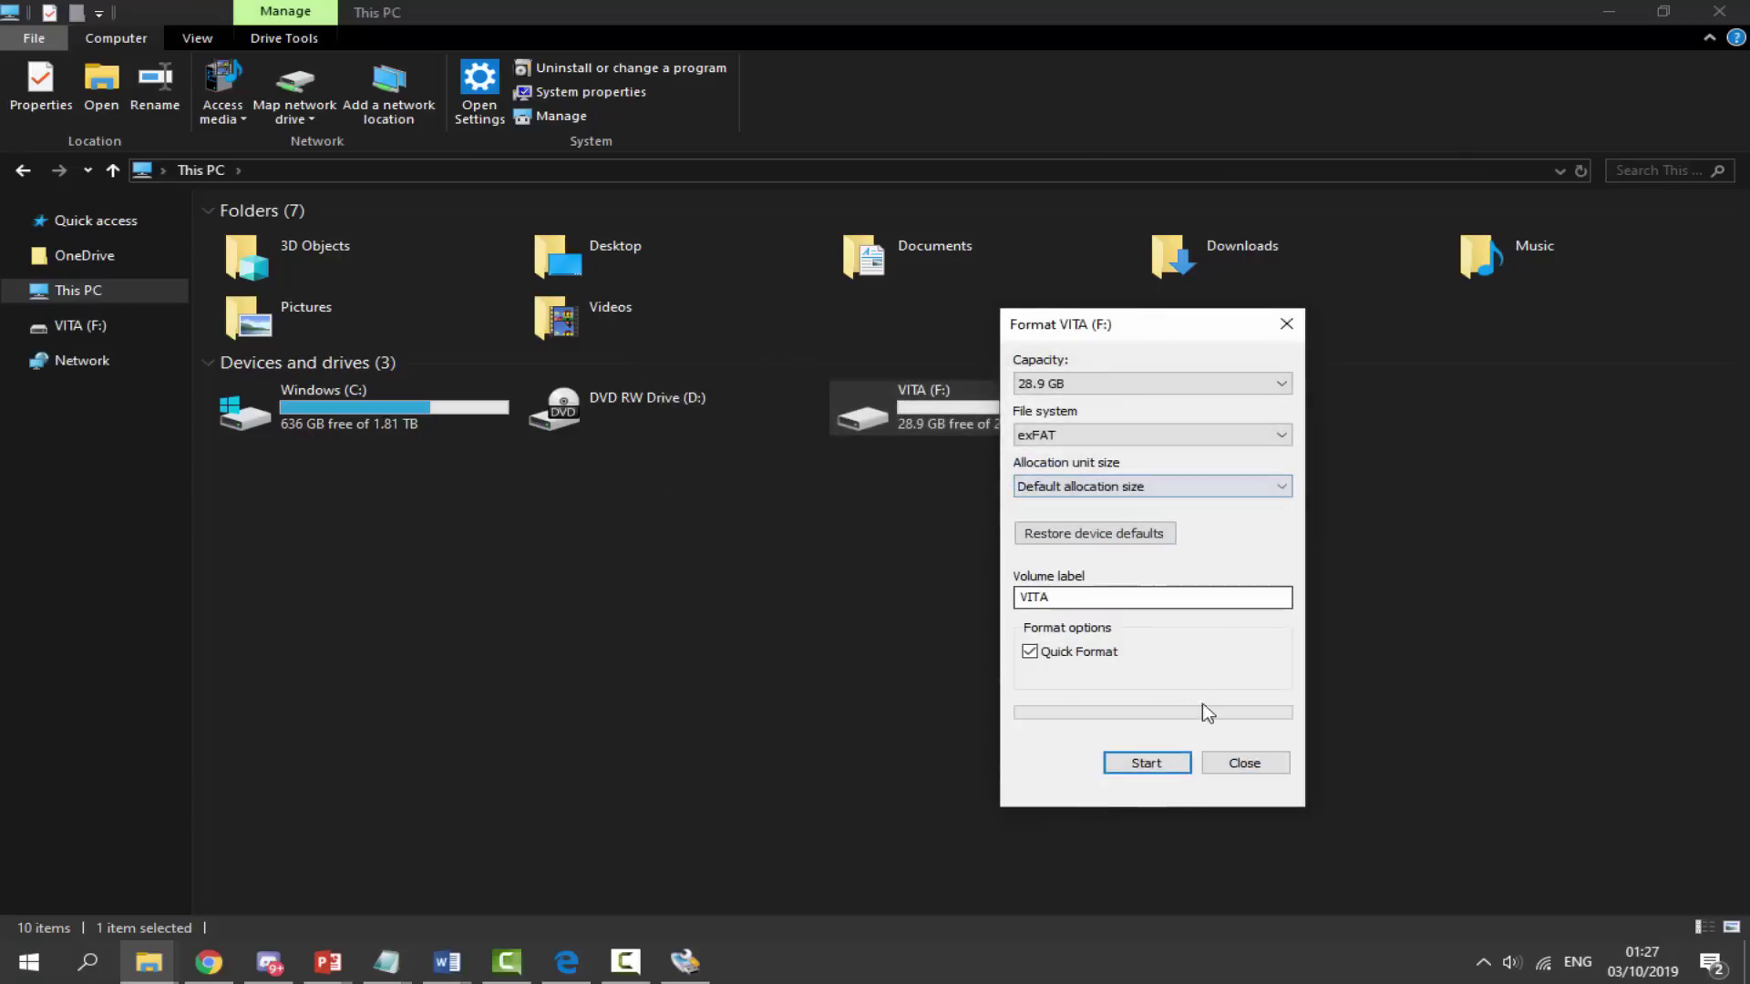
left_click(1240, 763)
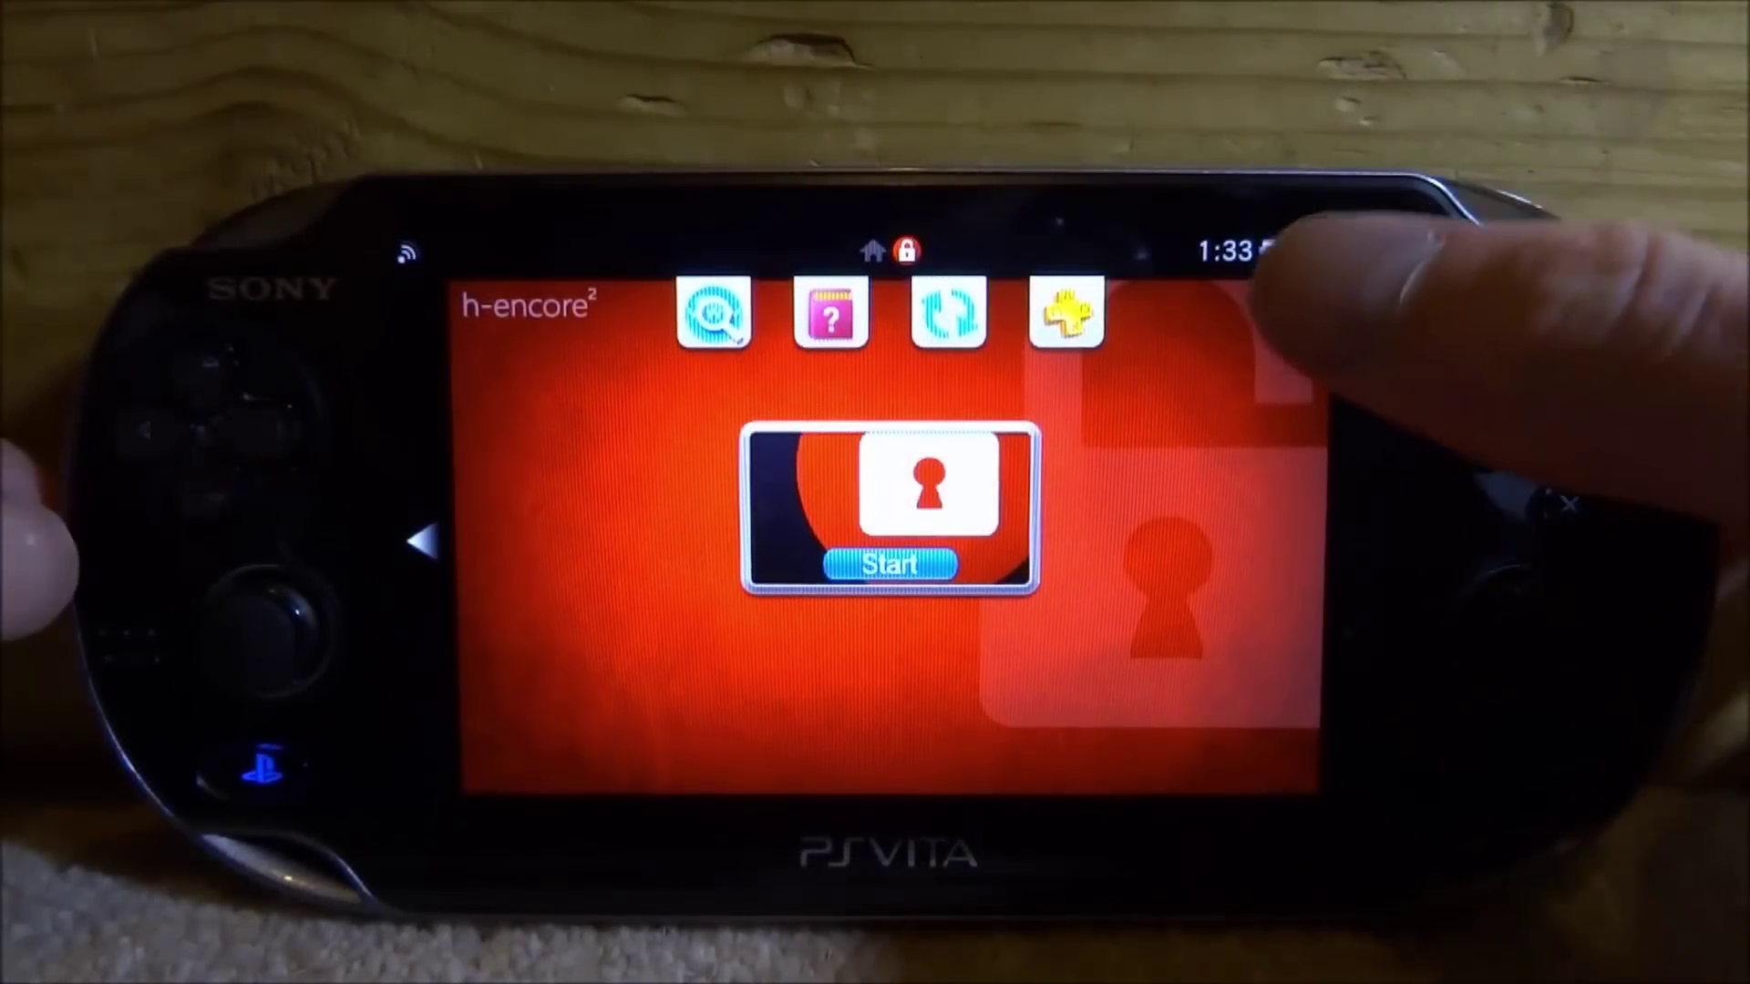
left_click(889, 564)
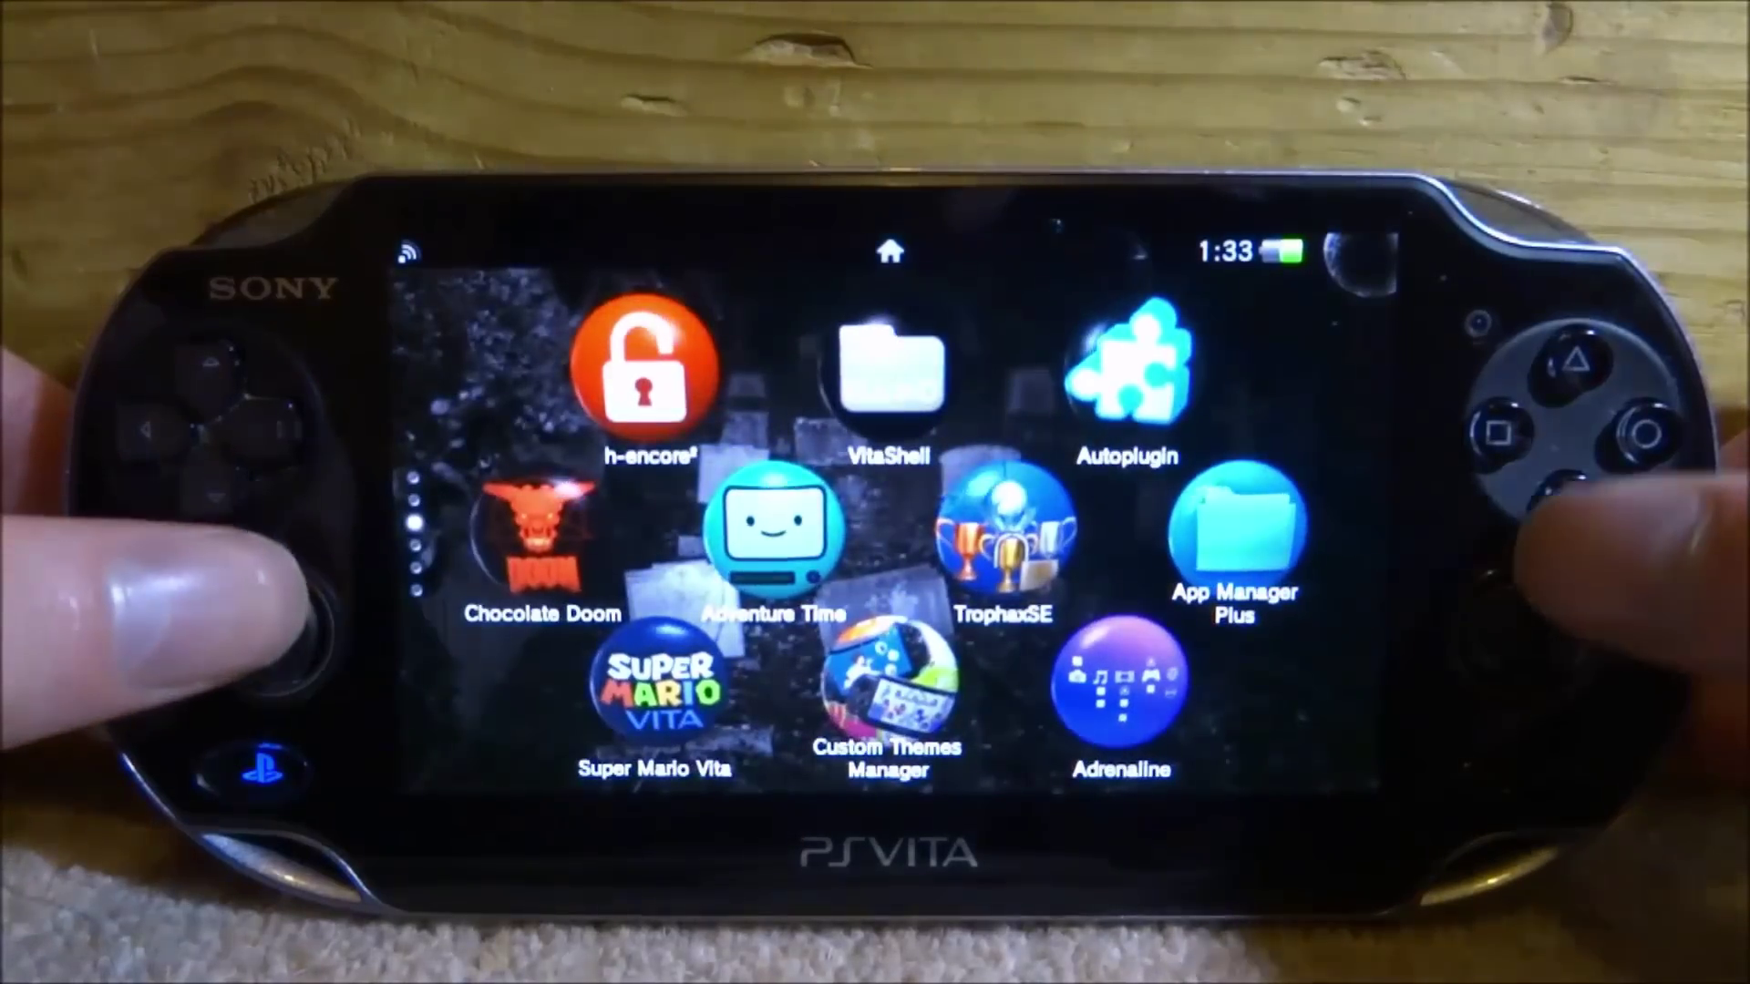
key("Right")
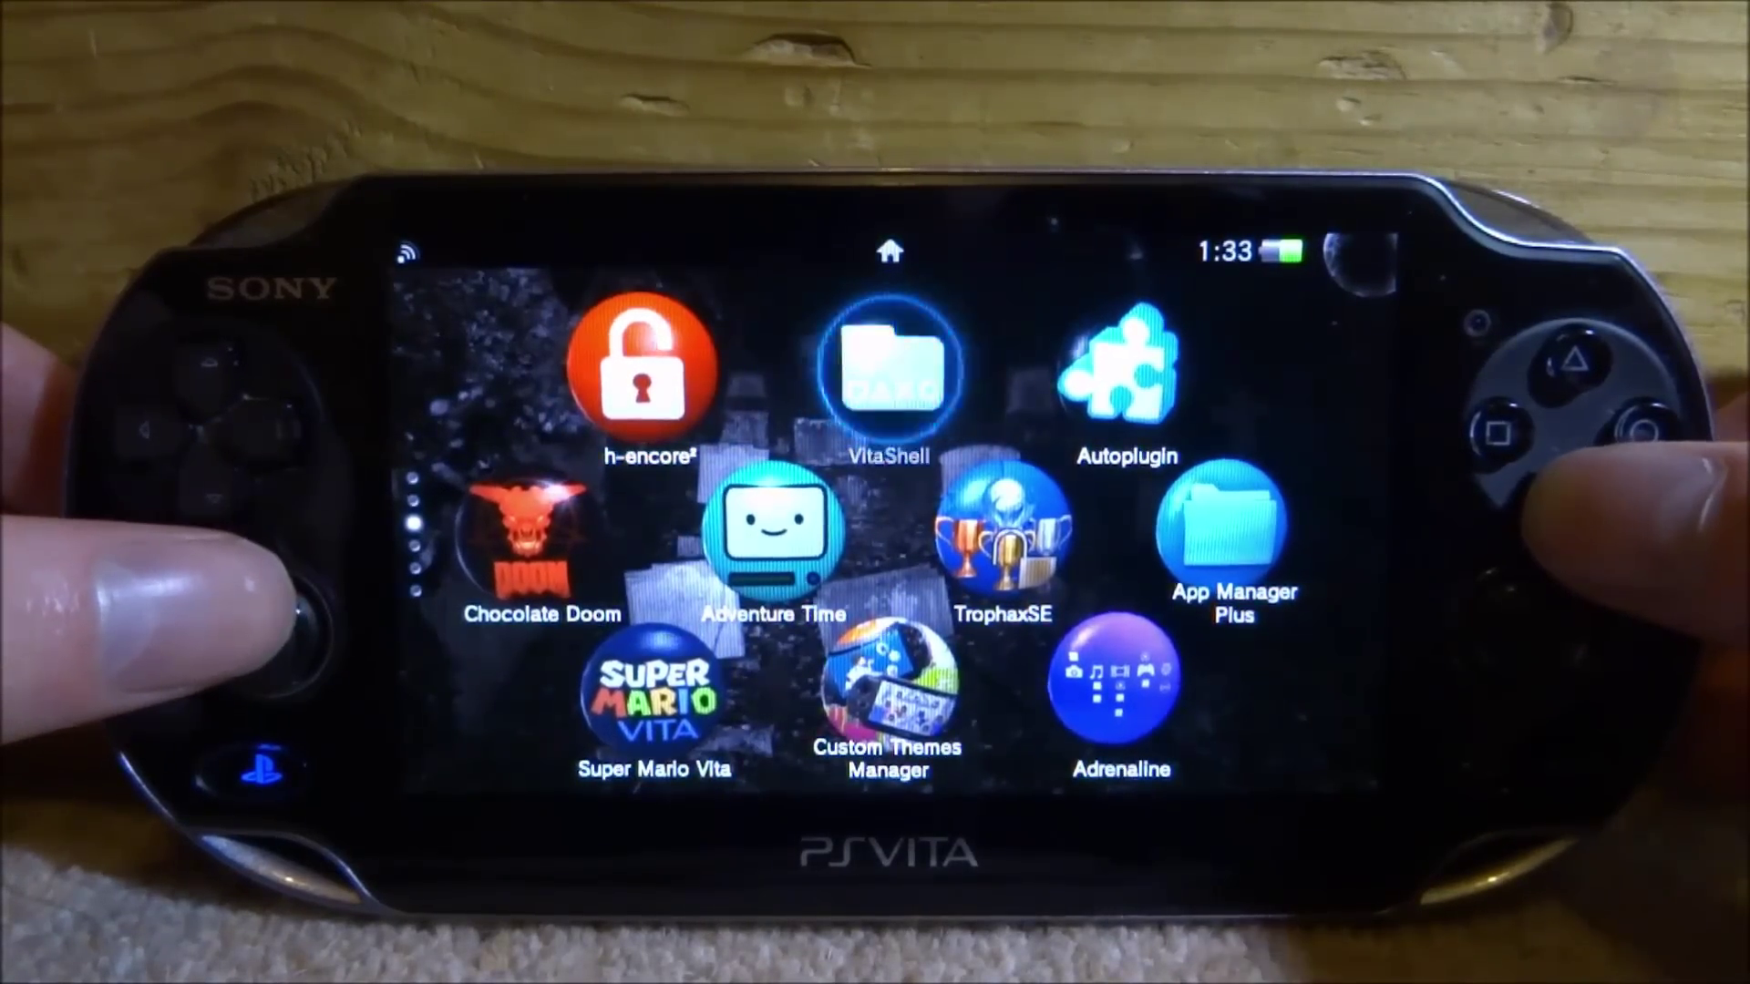
key("Return")
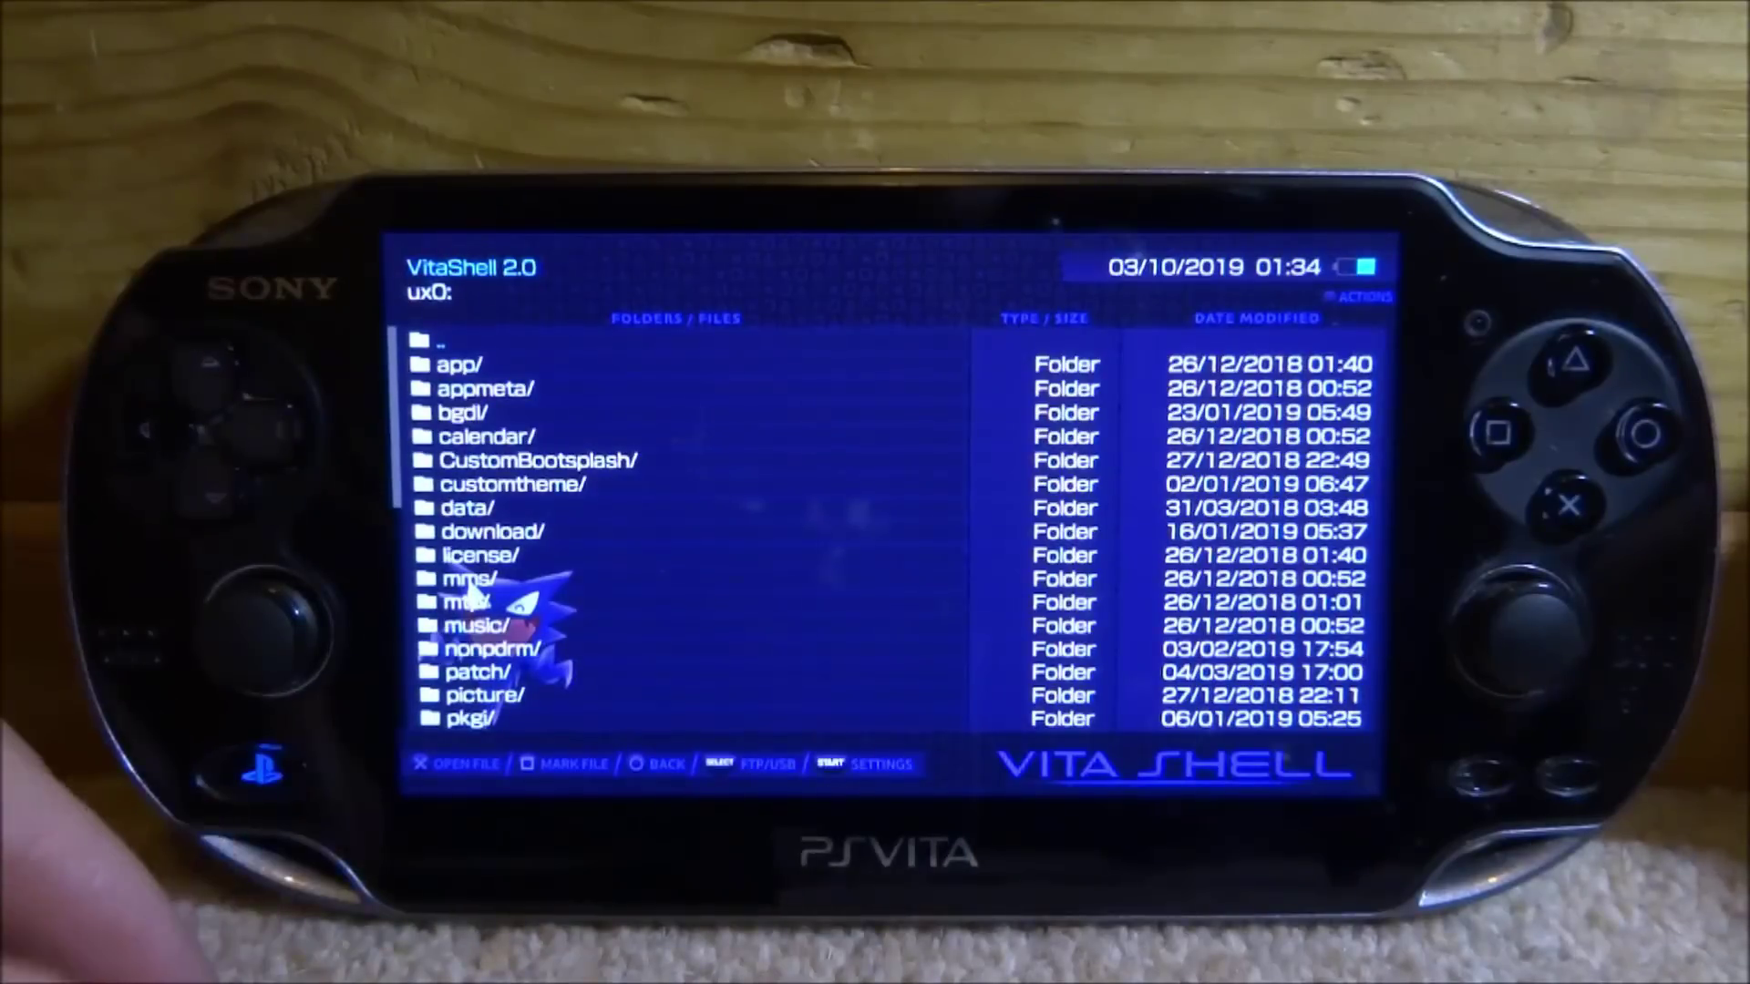
key("Escape")
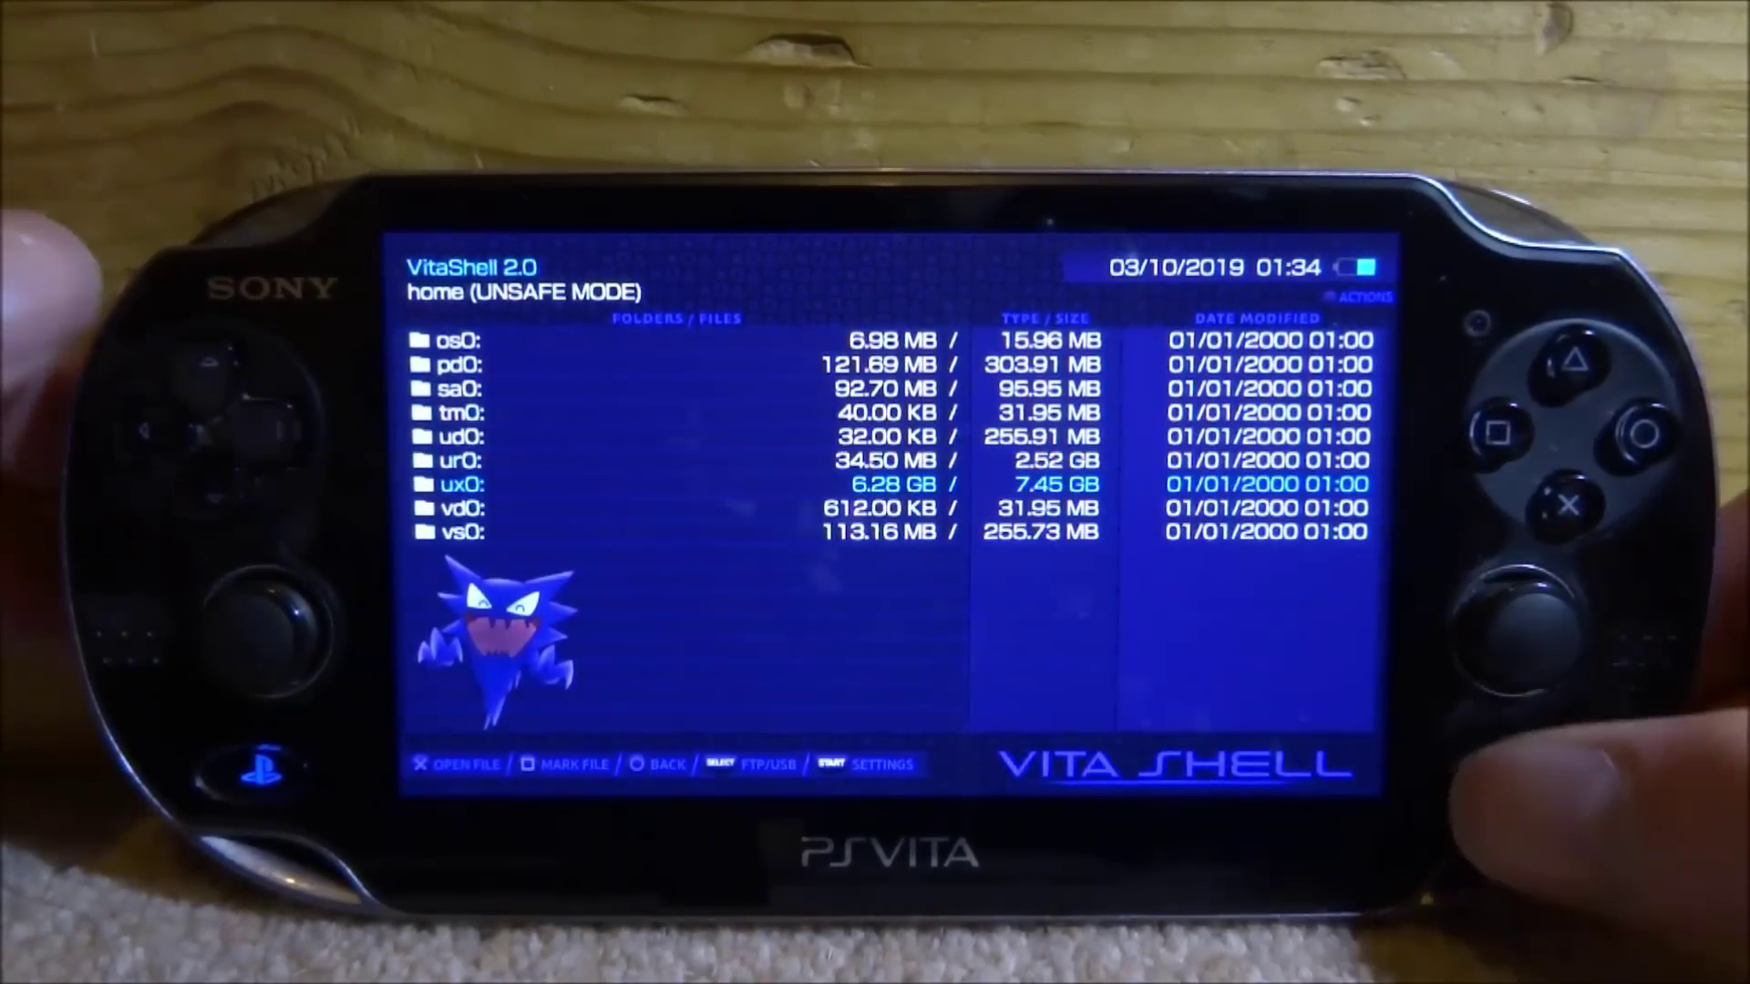
key("Select")
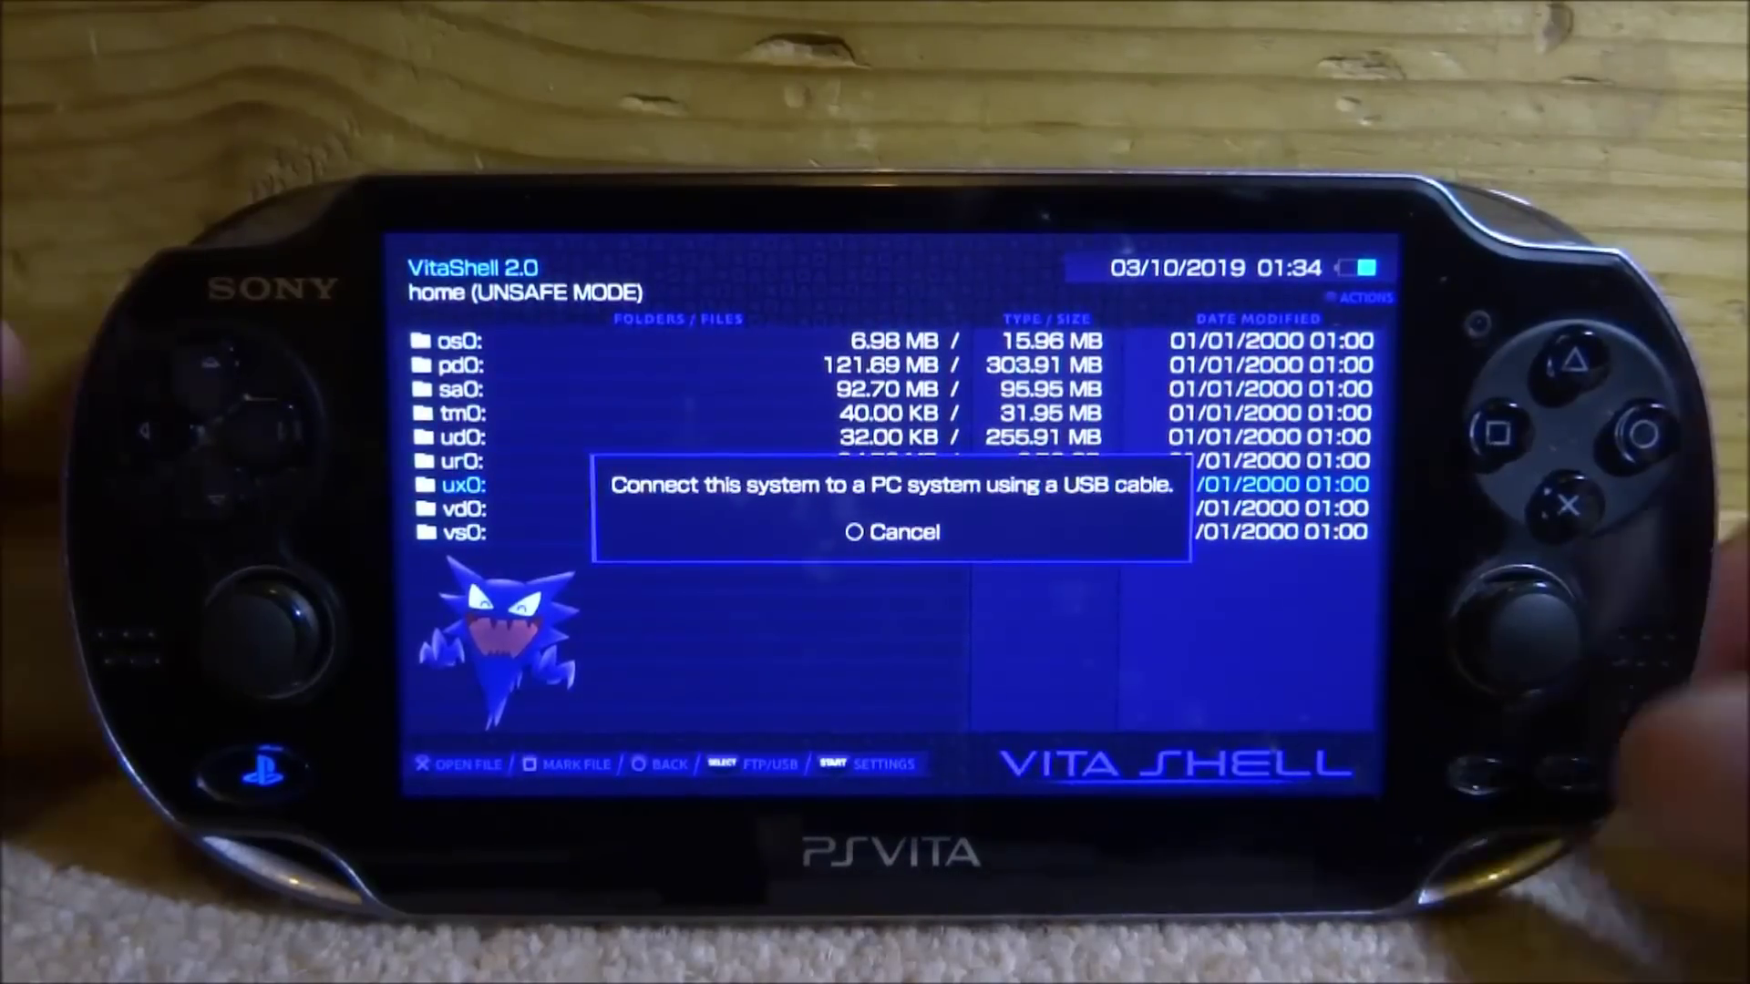
key("Escape")
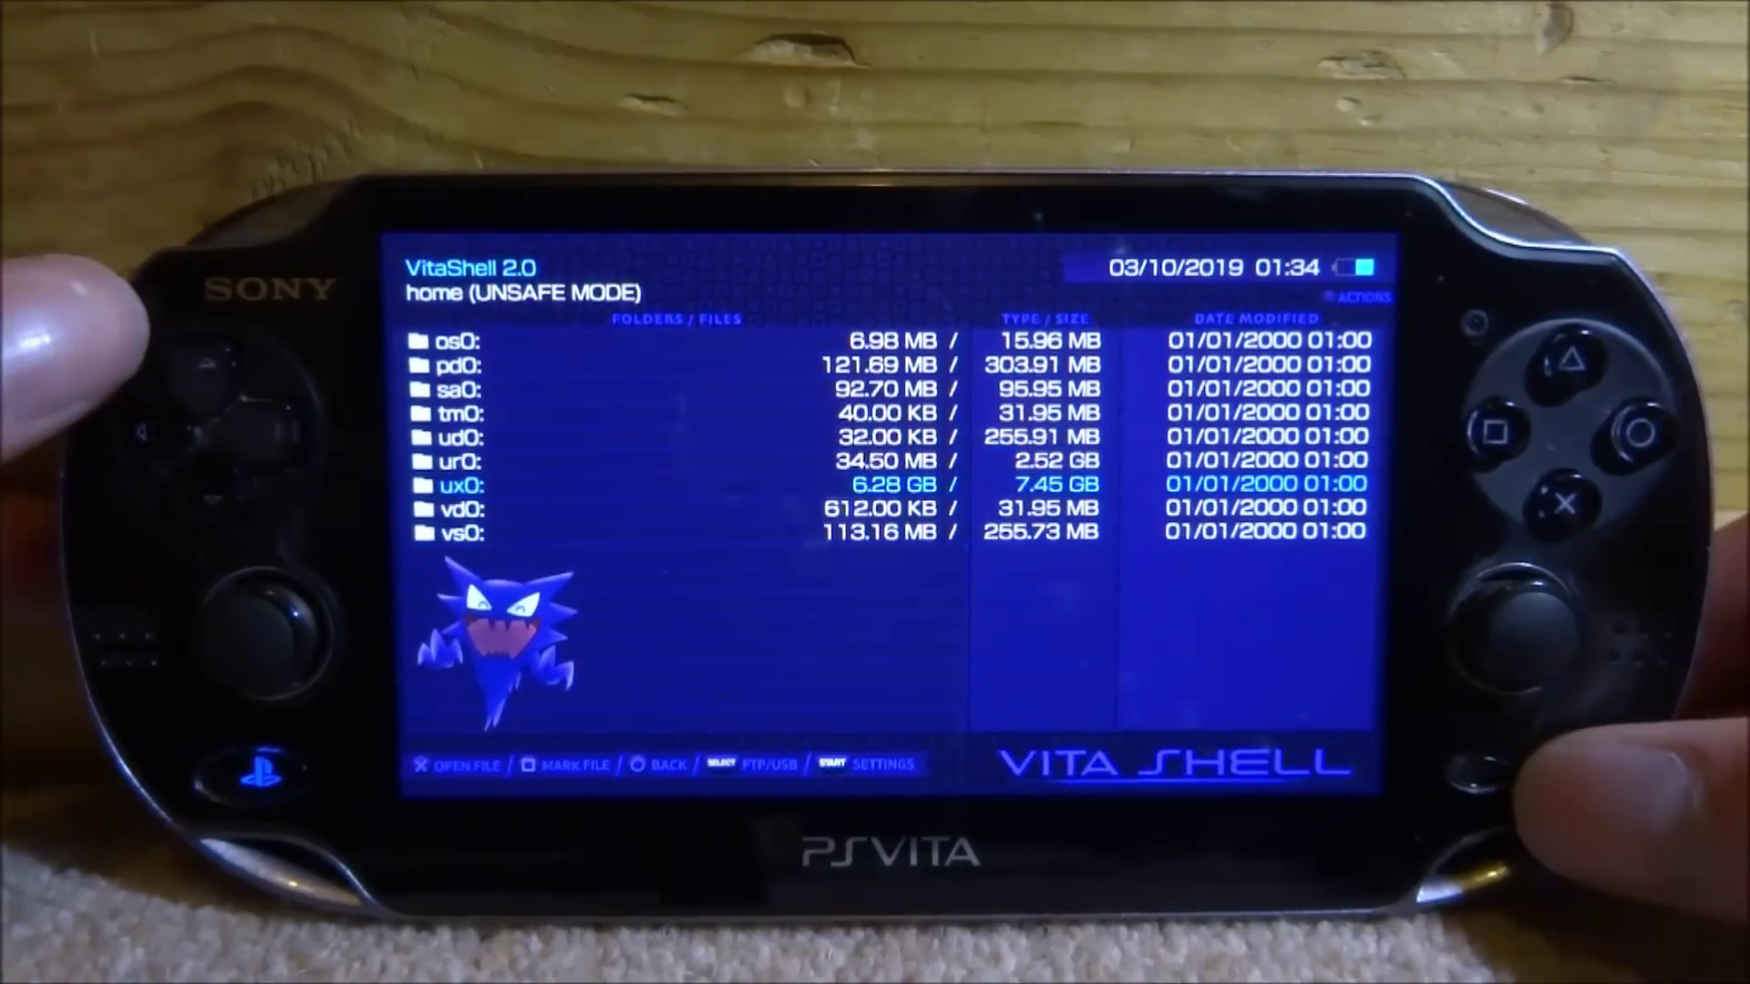
key("Return")
key("Down")
key("Down")
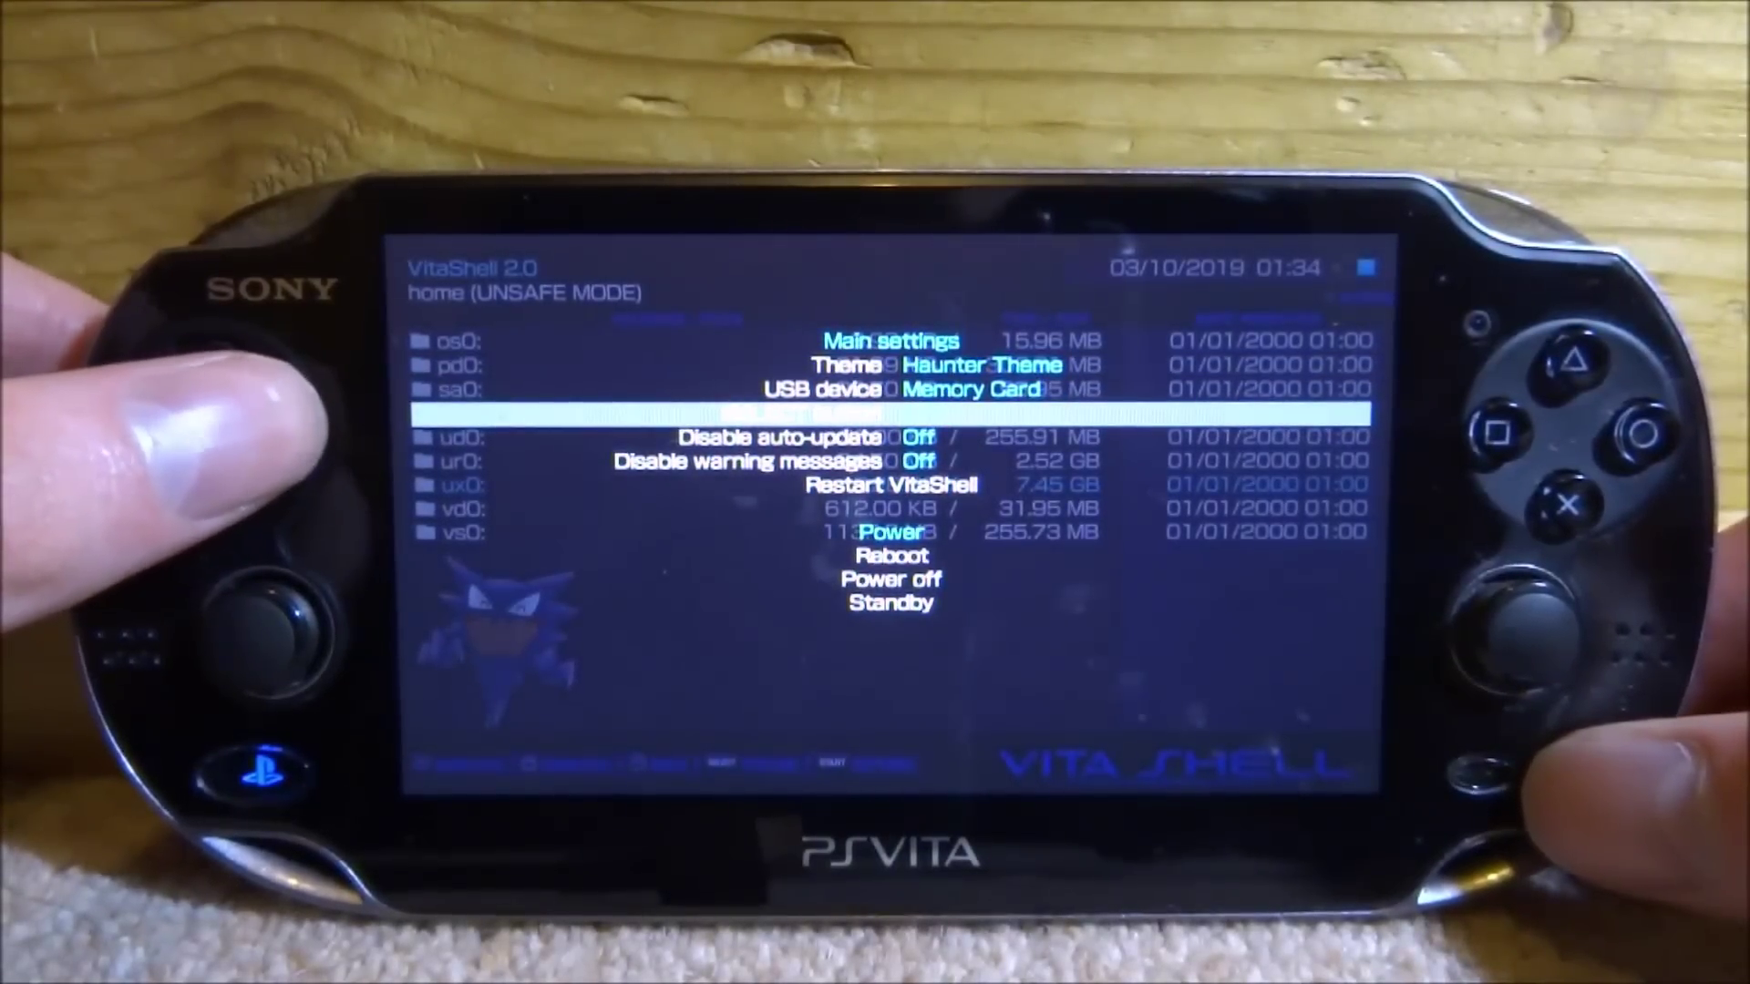
key("Escape")
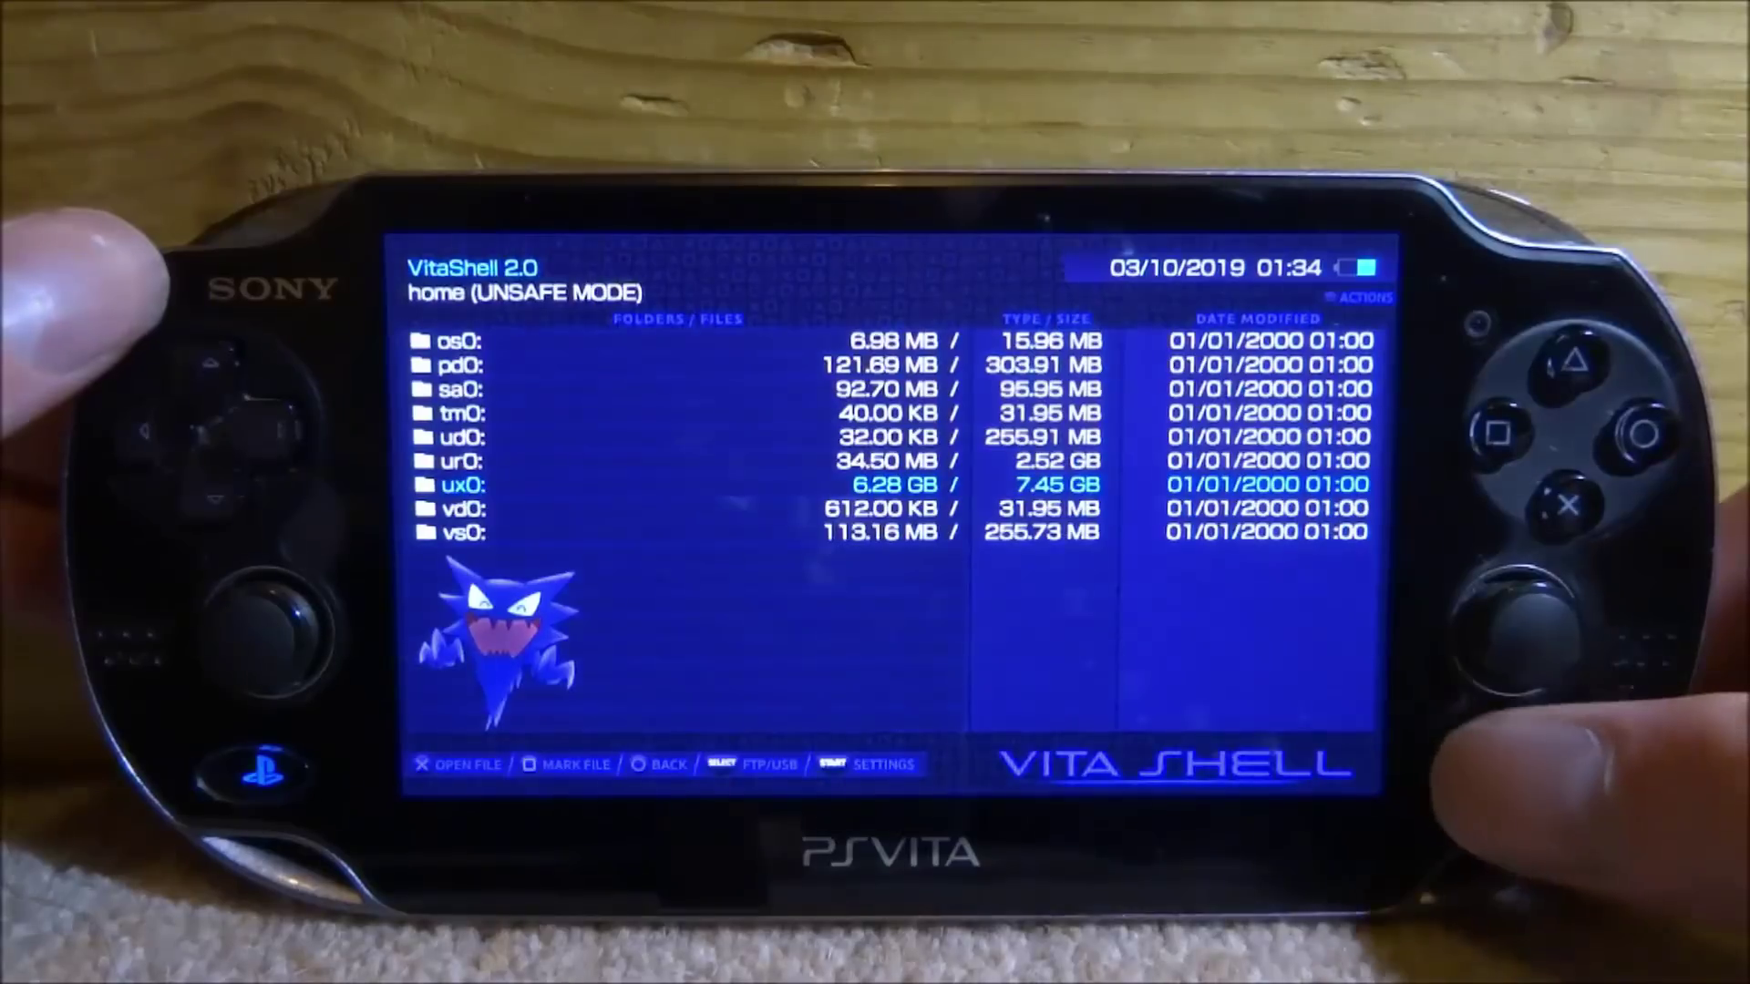
key("Select")
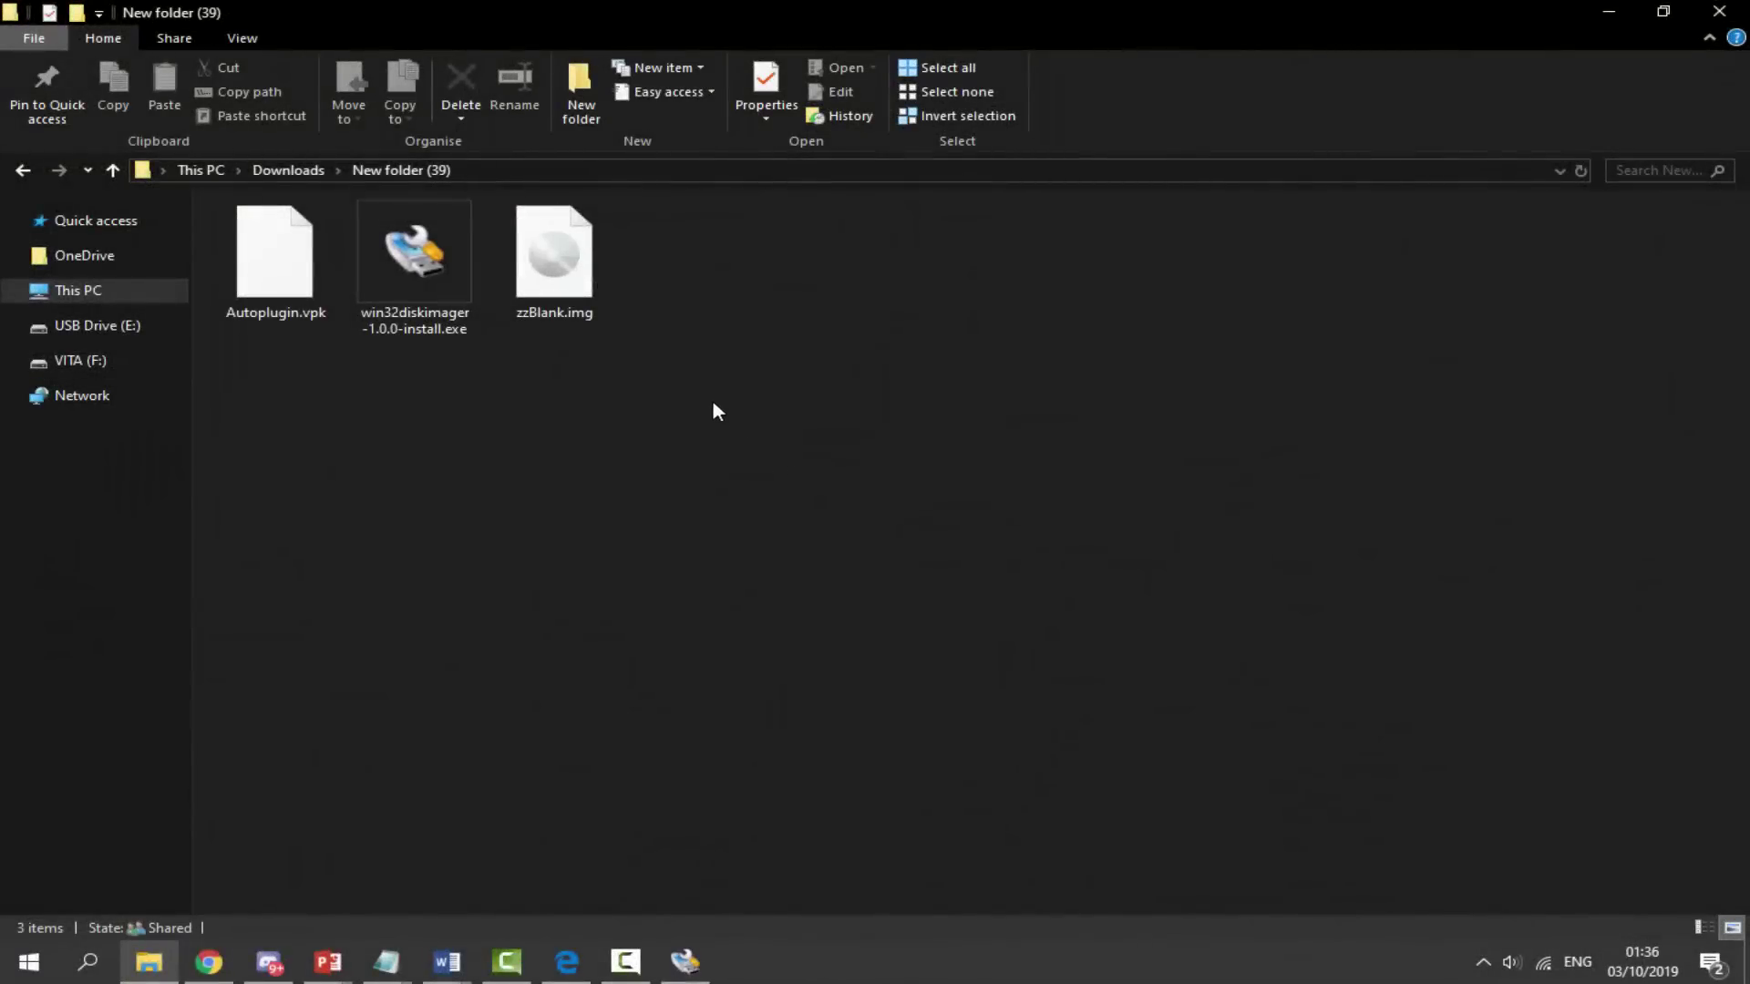
Copy Autoplugin.vpk from New folder (39) to USB Drive (E:)
left_click(11, 325)
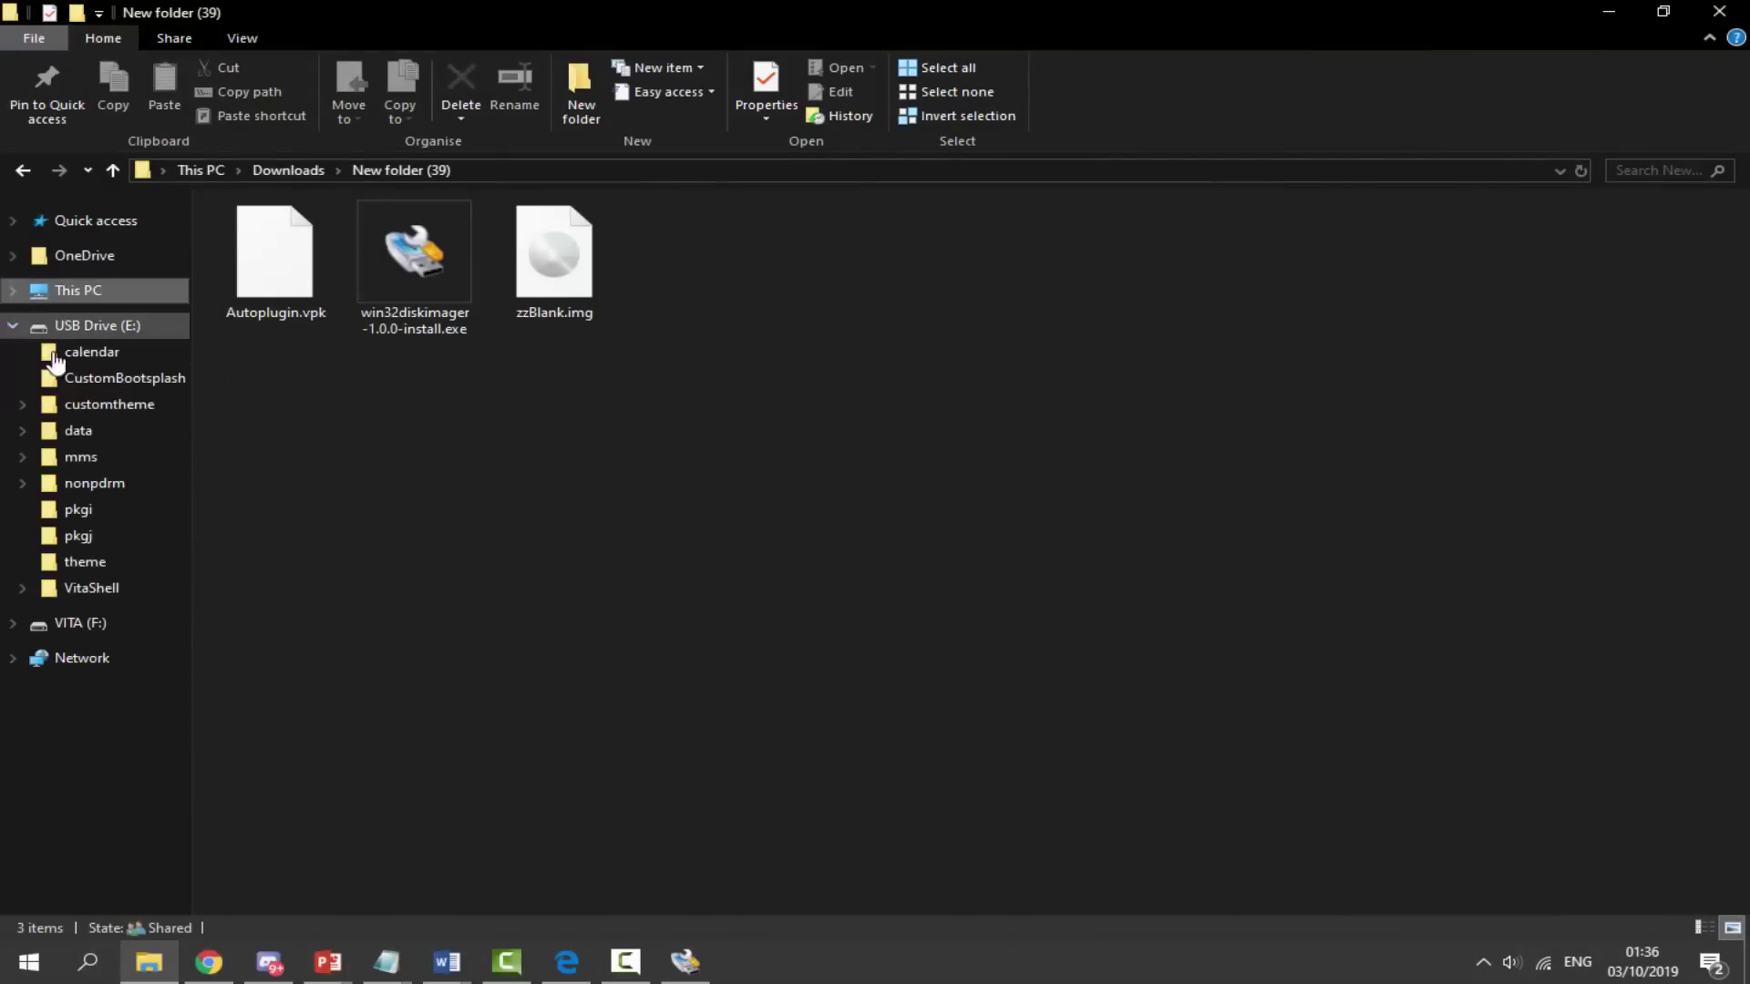
left_click(11, 327)
left_click(14, 362)
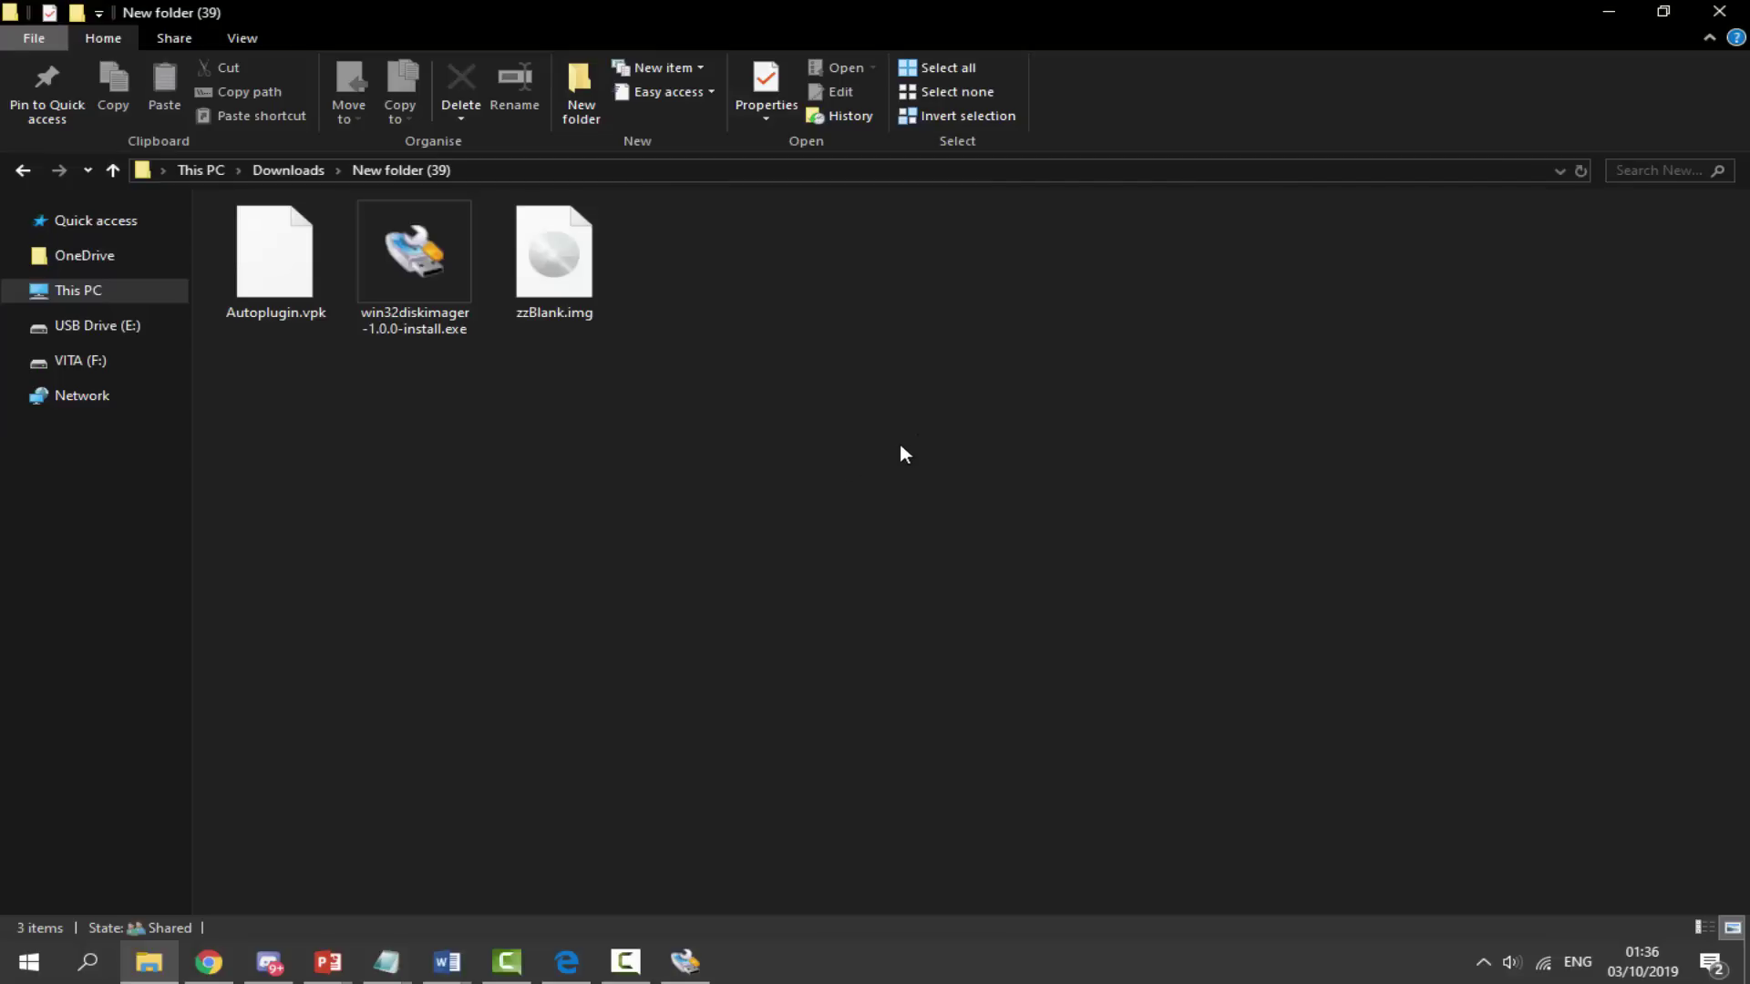
left_click(270, 319)
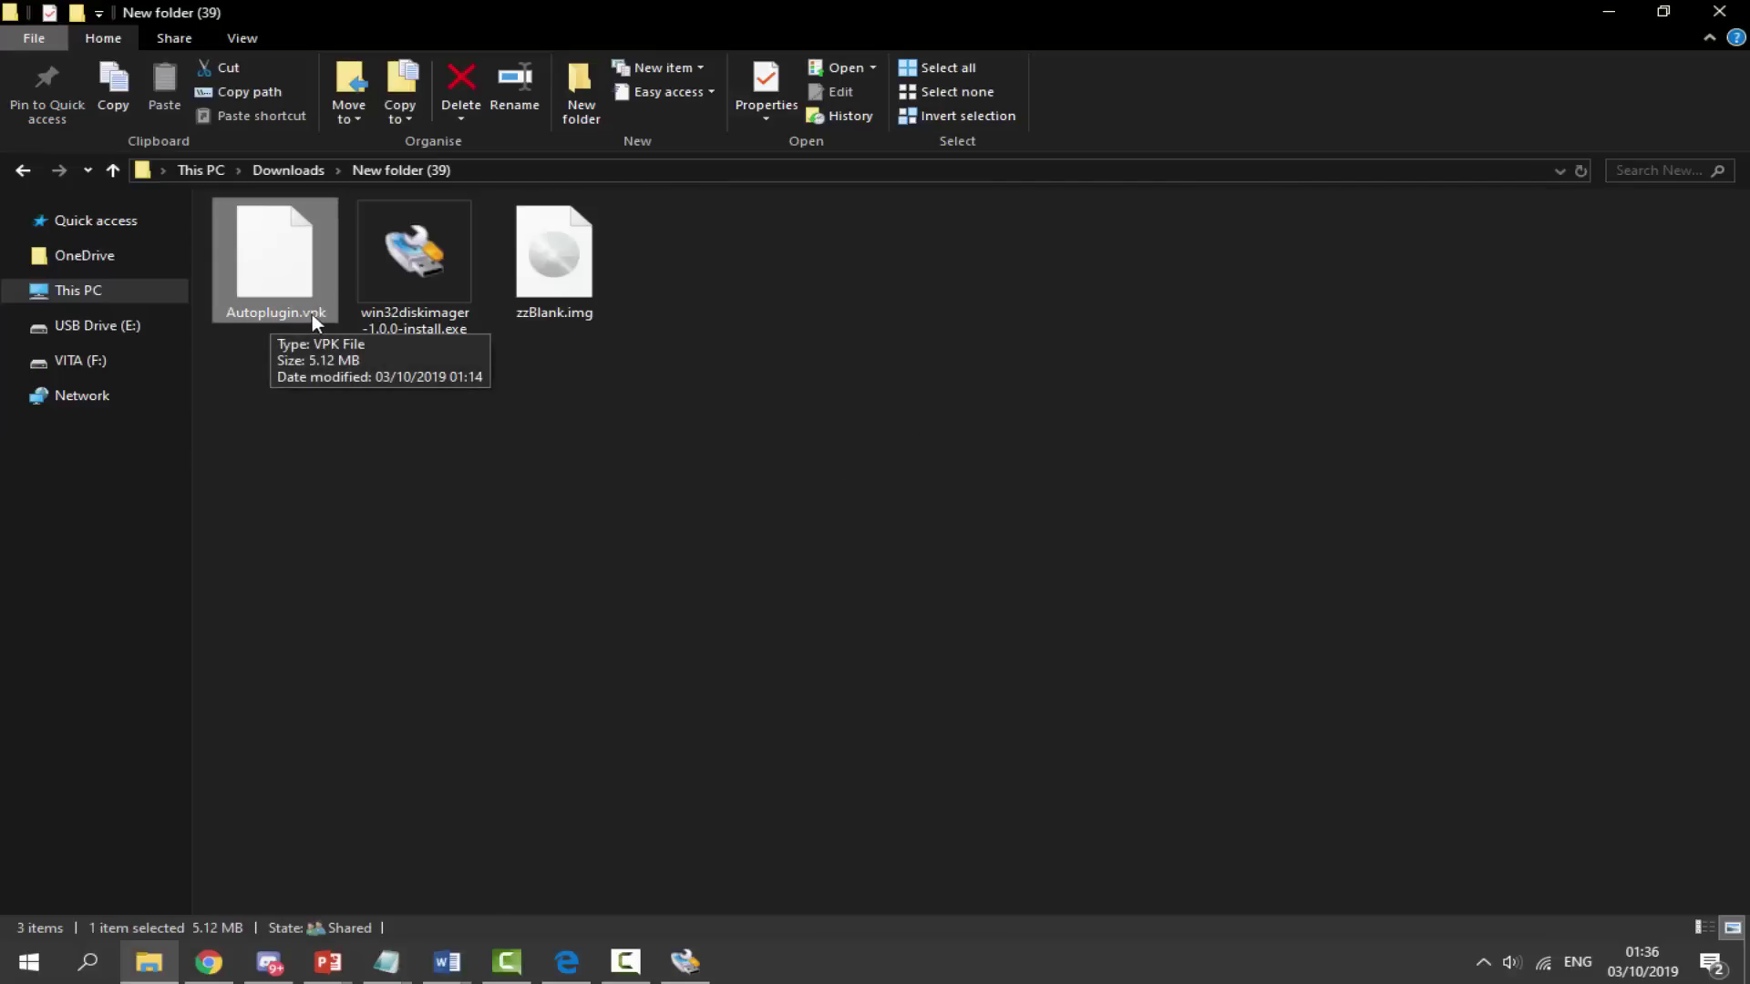
left_click_drag(277, 264, 140, 325)
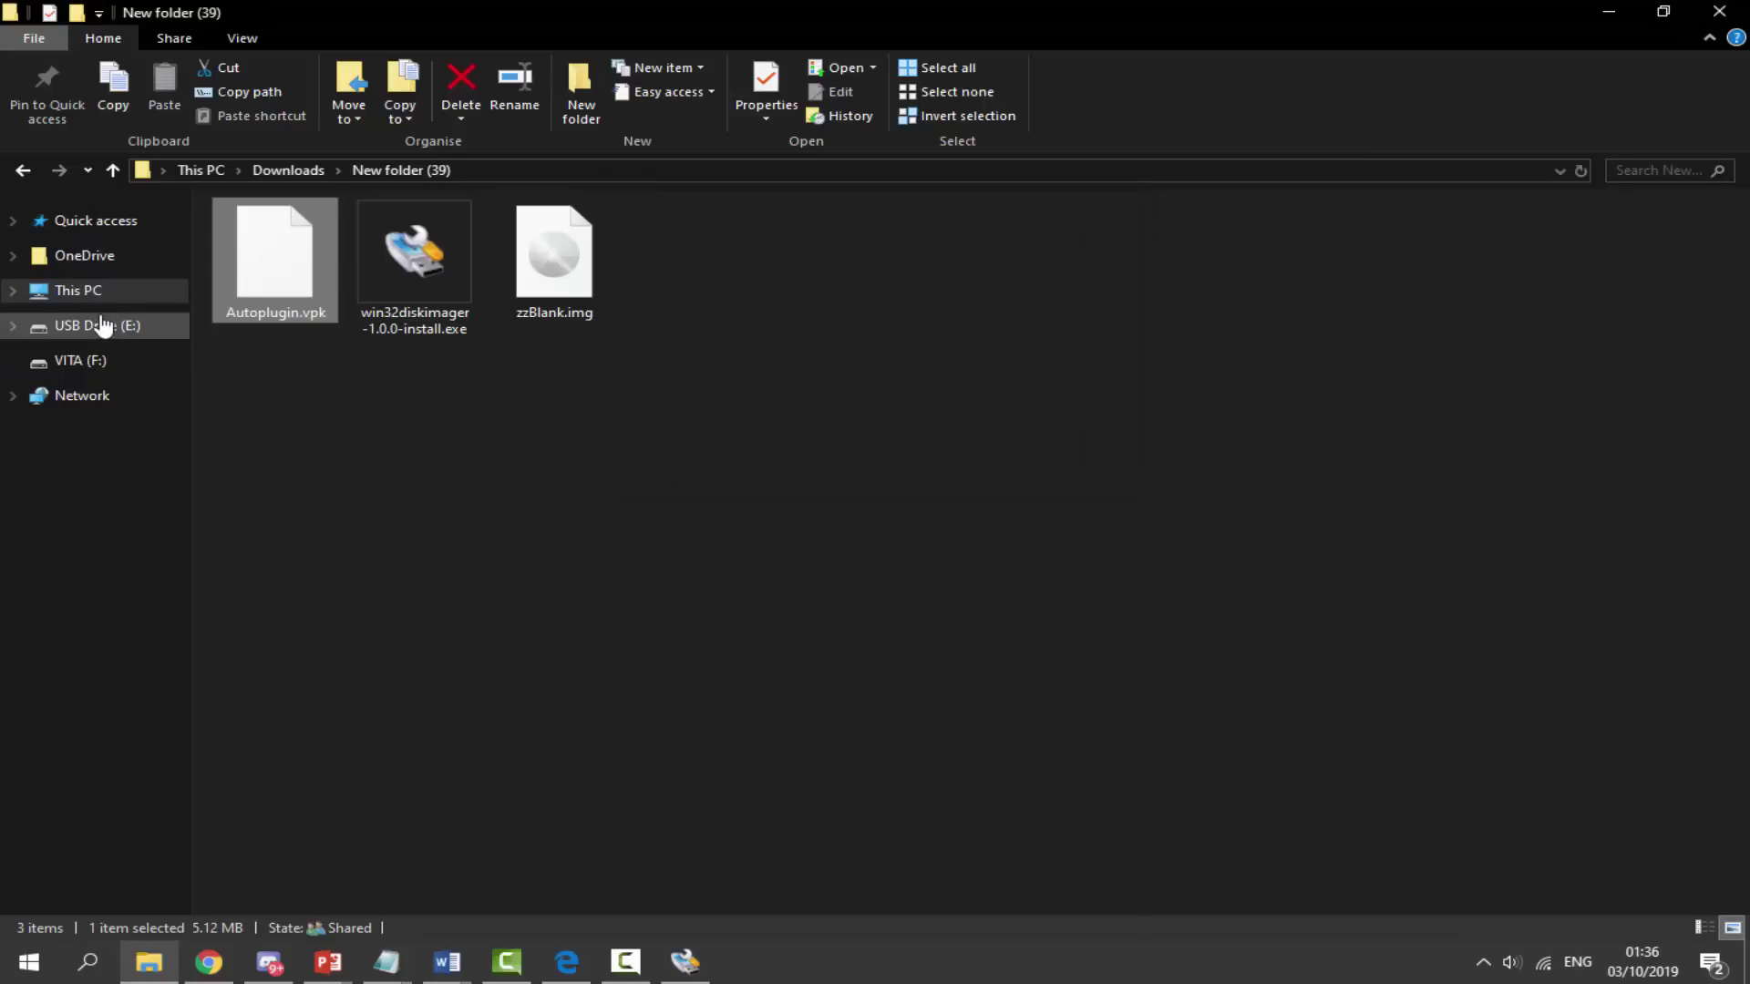
Open USB Drive (E:) from This PC and show its hidden items
left_click(80, 289)
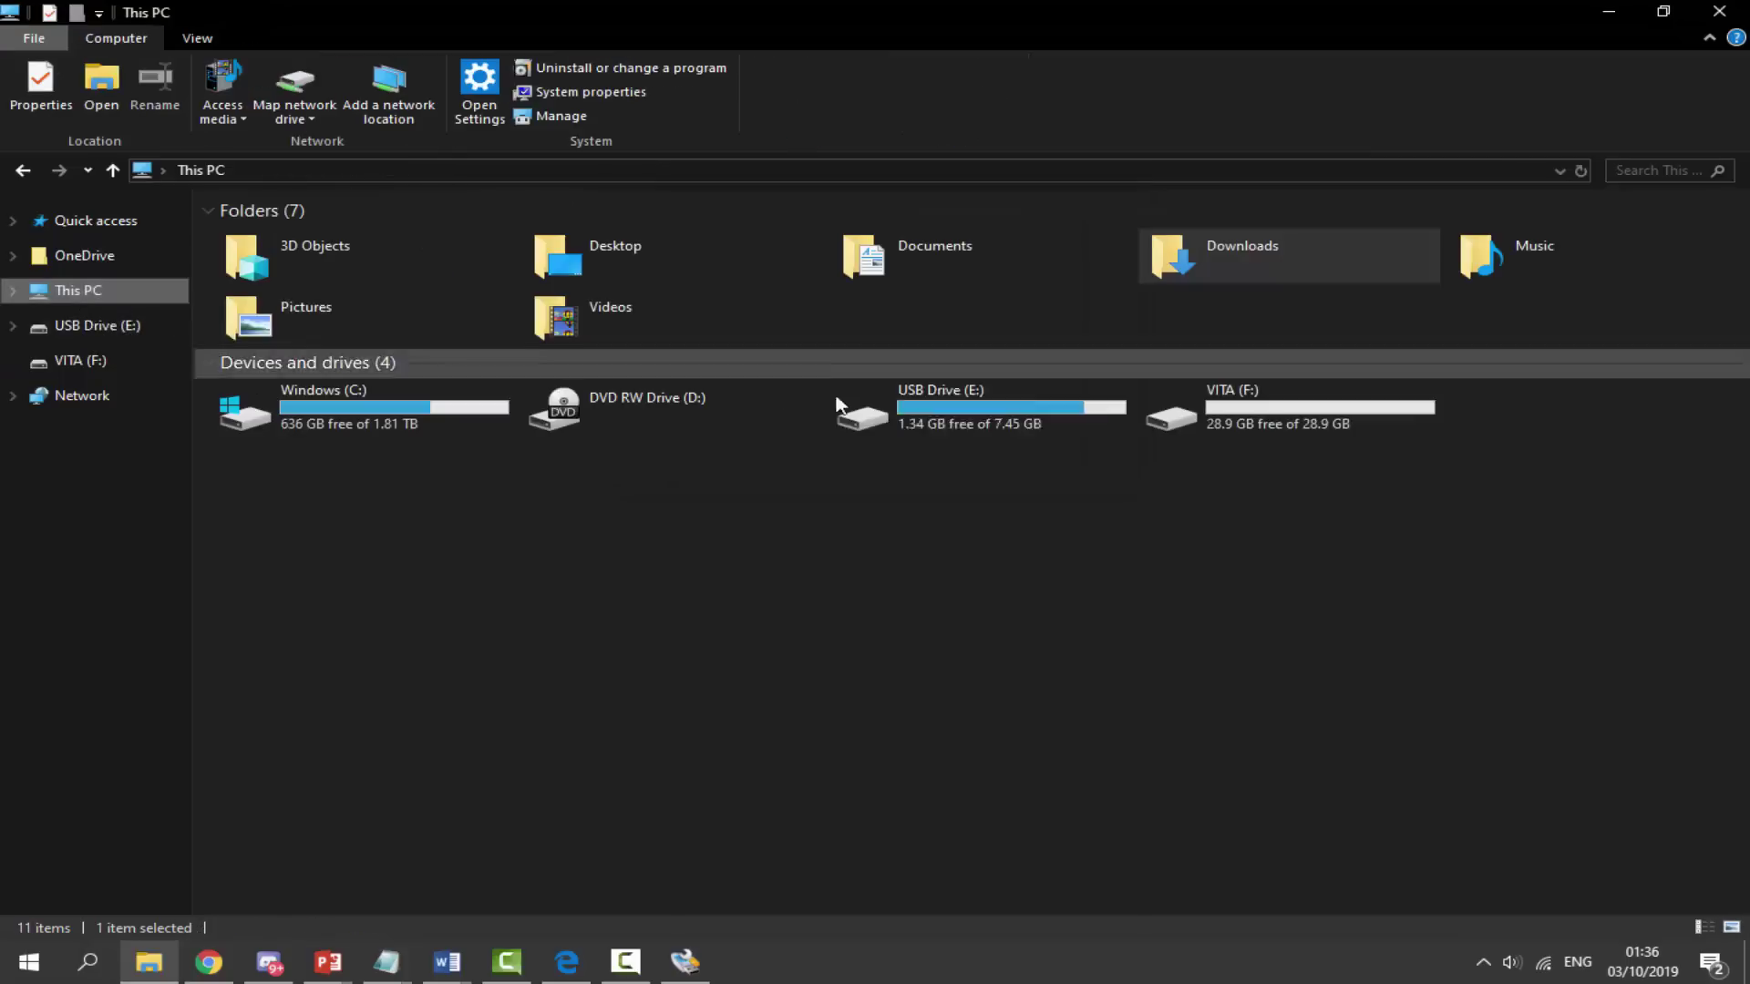
double_click(935, 413)
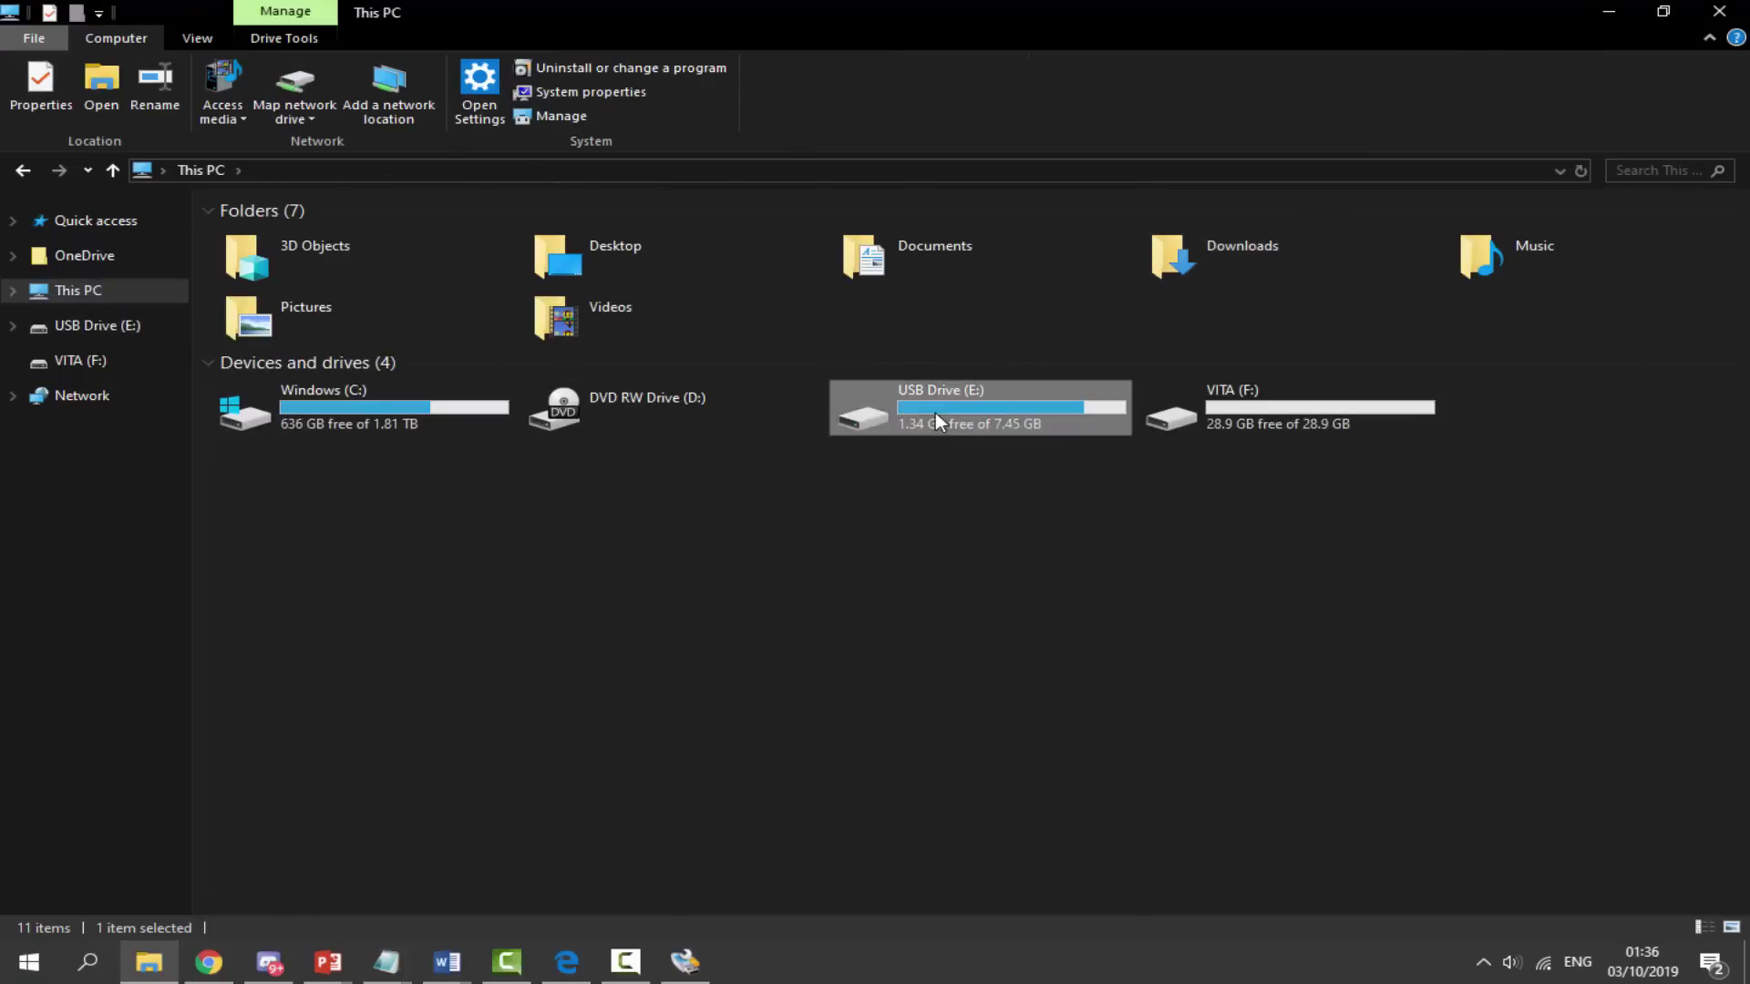
left_click(23, 170)
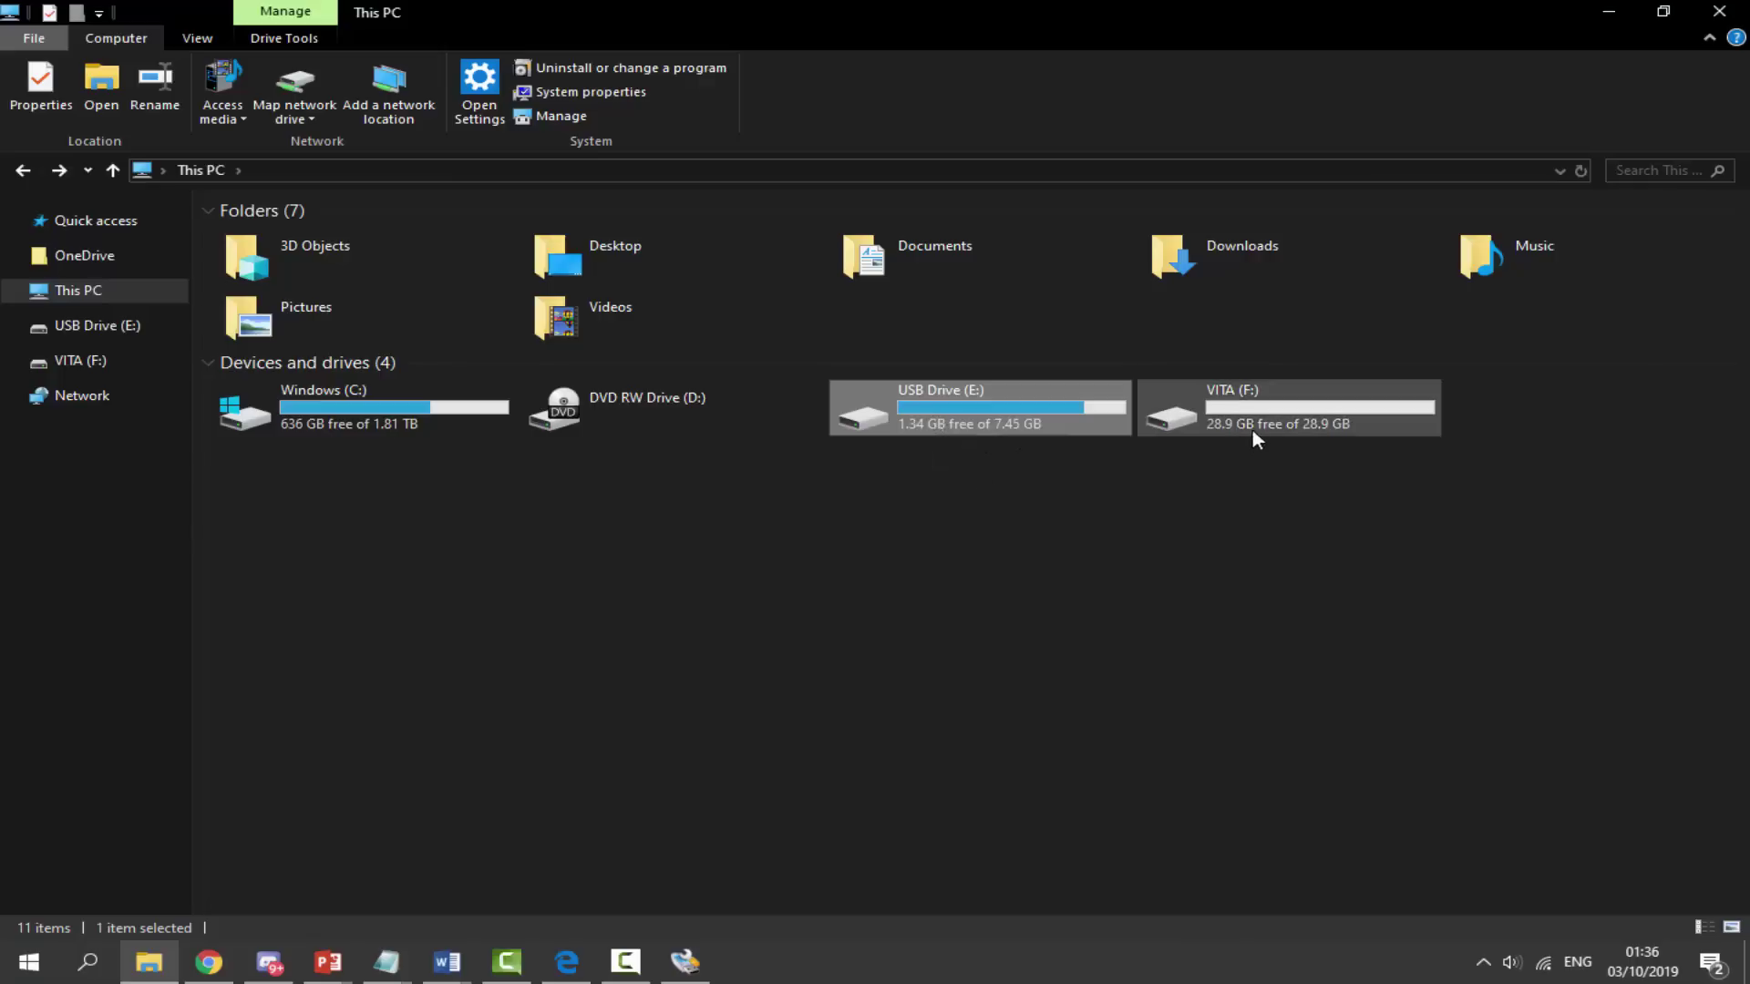
mouse_move(1246, 416)
double_click(944, 424)
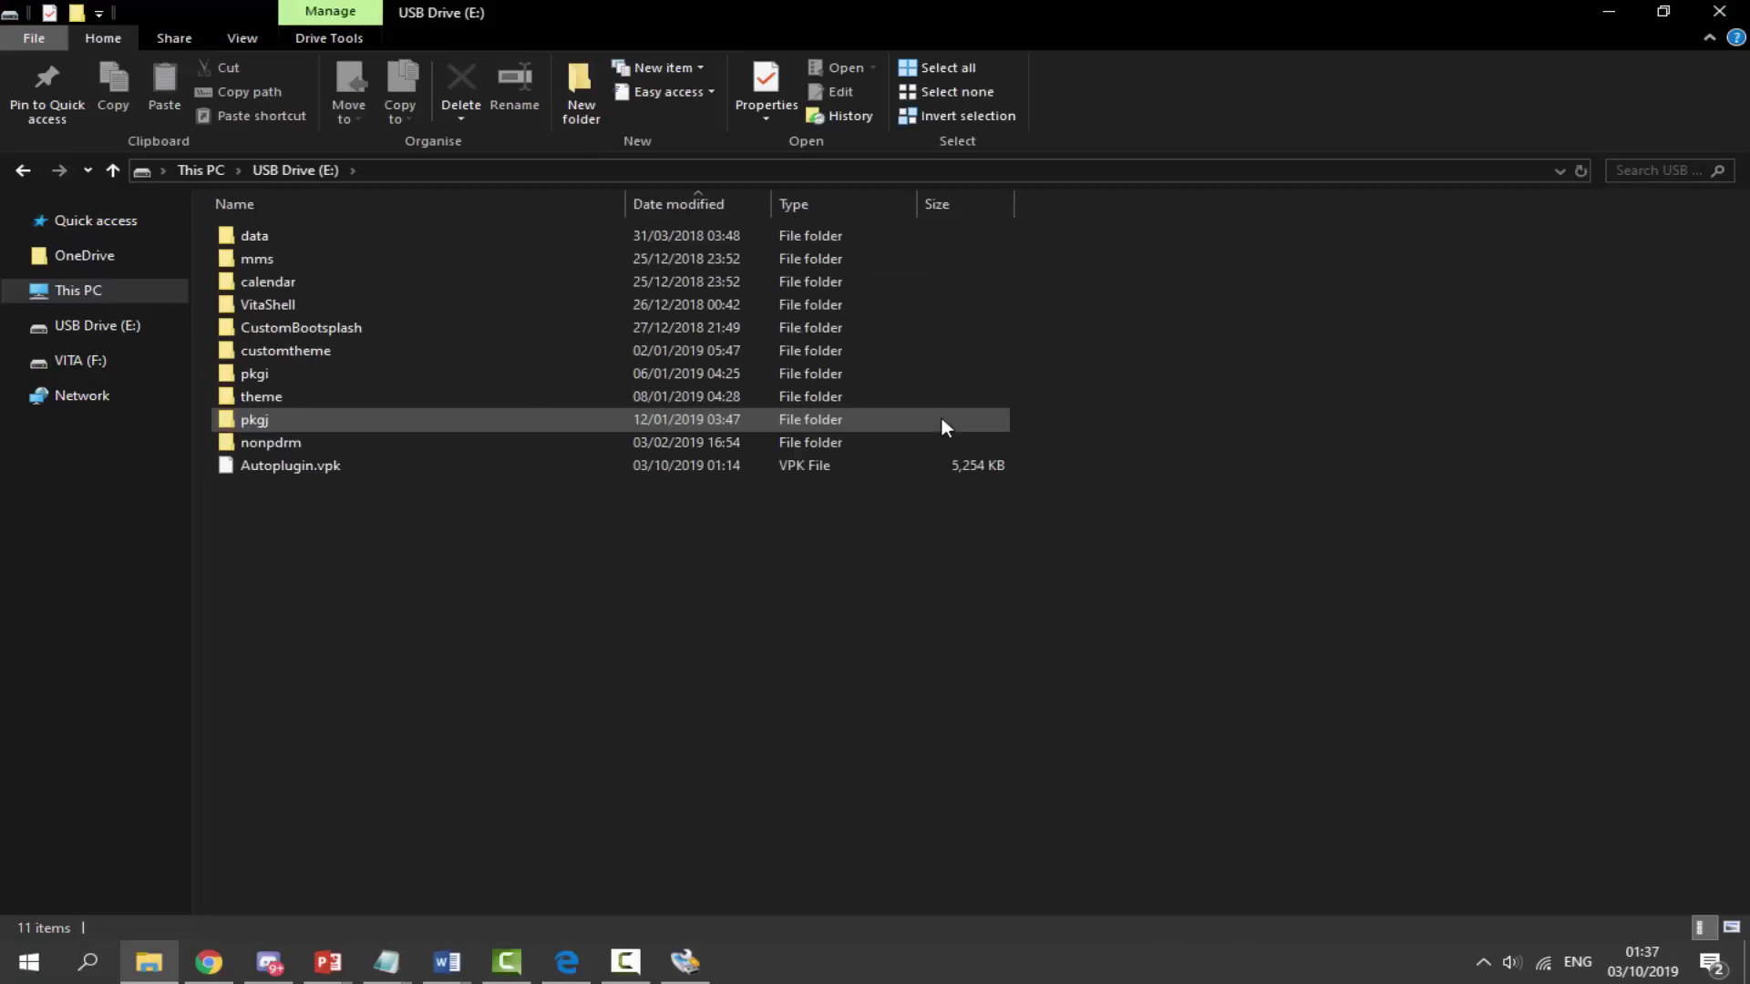
left_click(244, 40)
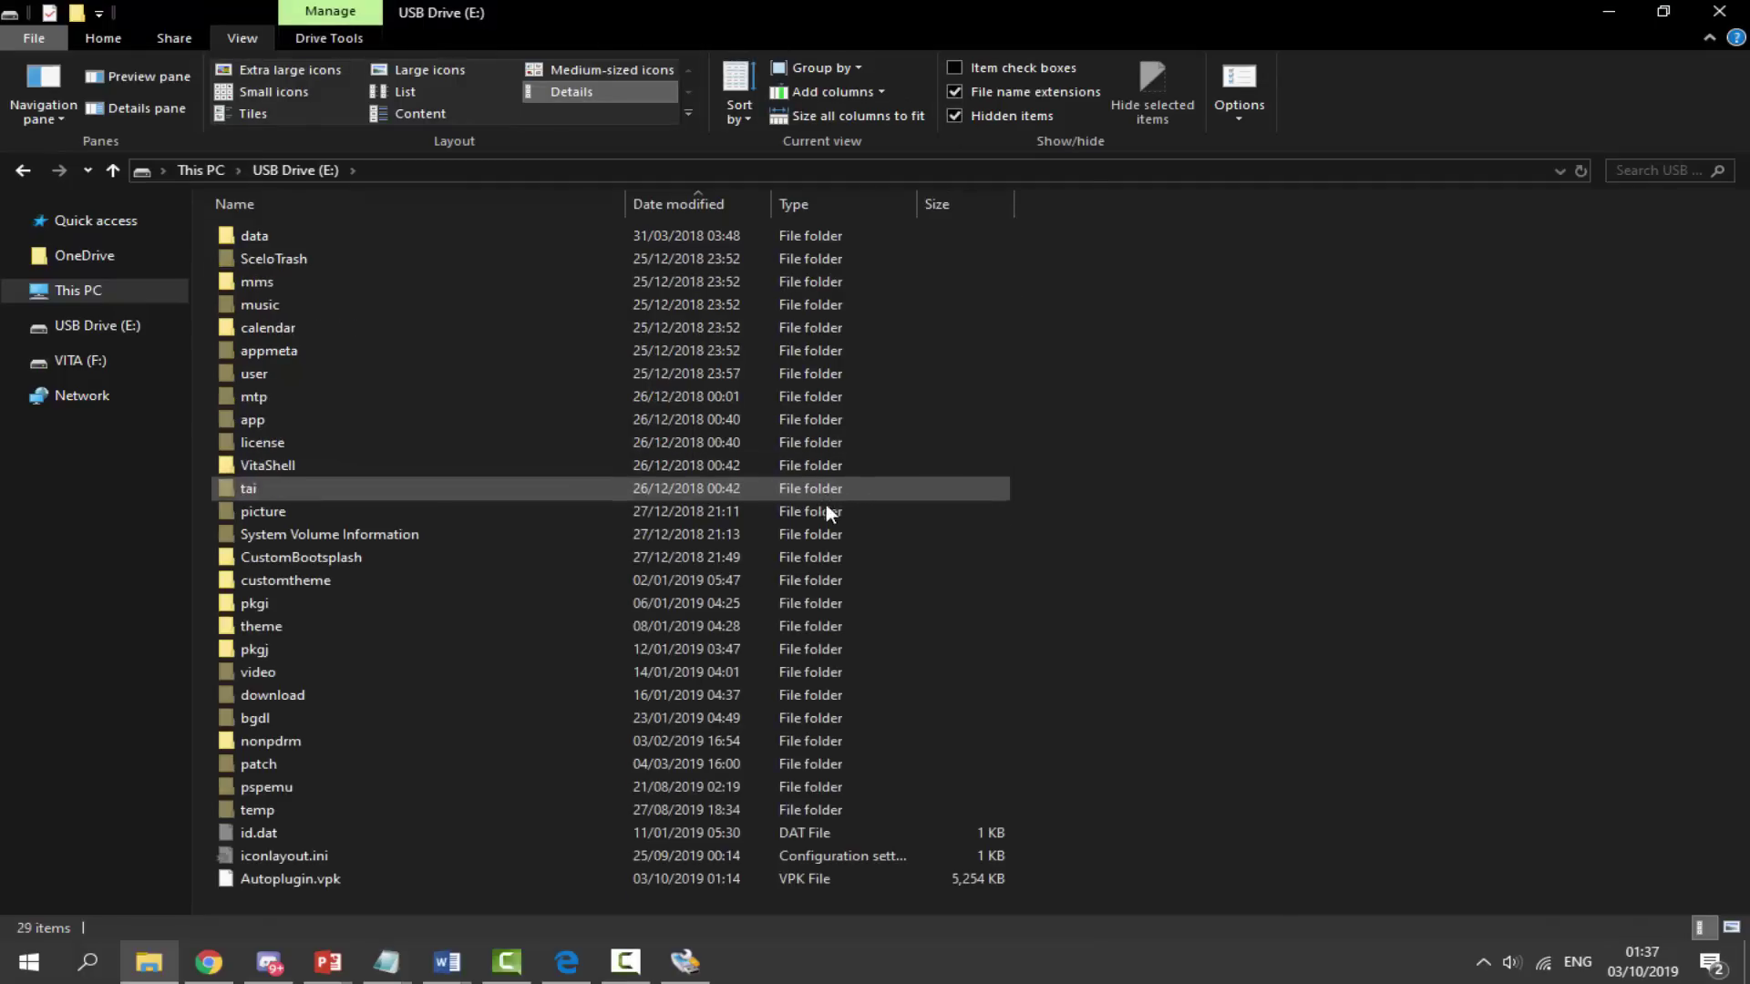
Copy all files and folders, including the hidden ones, from USB Drive (E:) to the VITA (F:) drive
left_click(204, 229)
left_click_drag(242, 253, 599, 894)
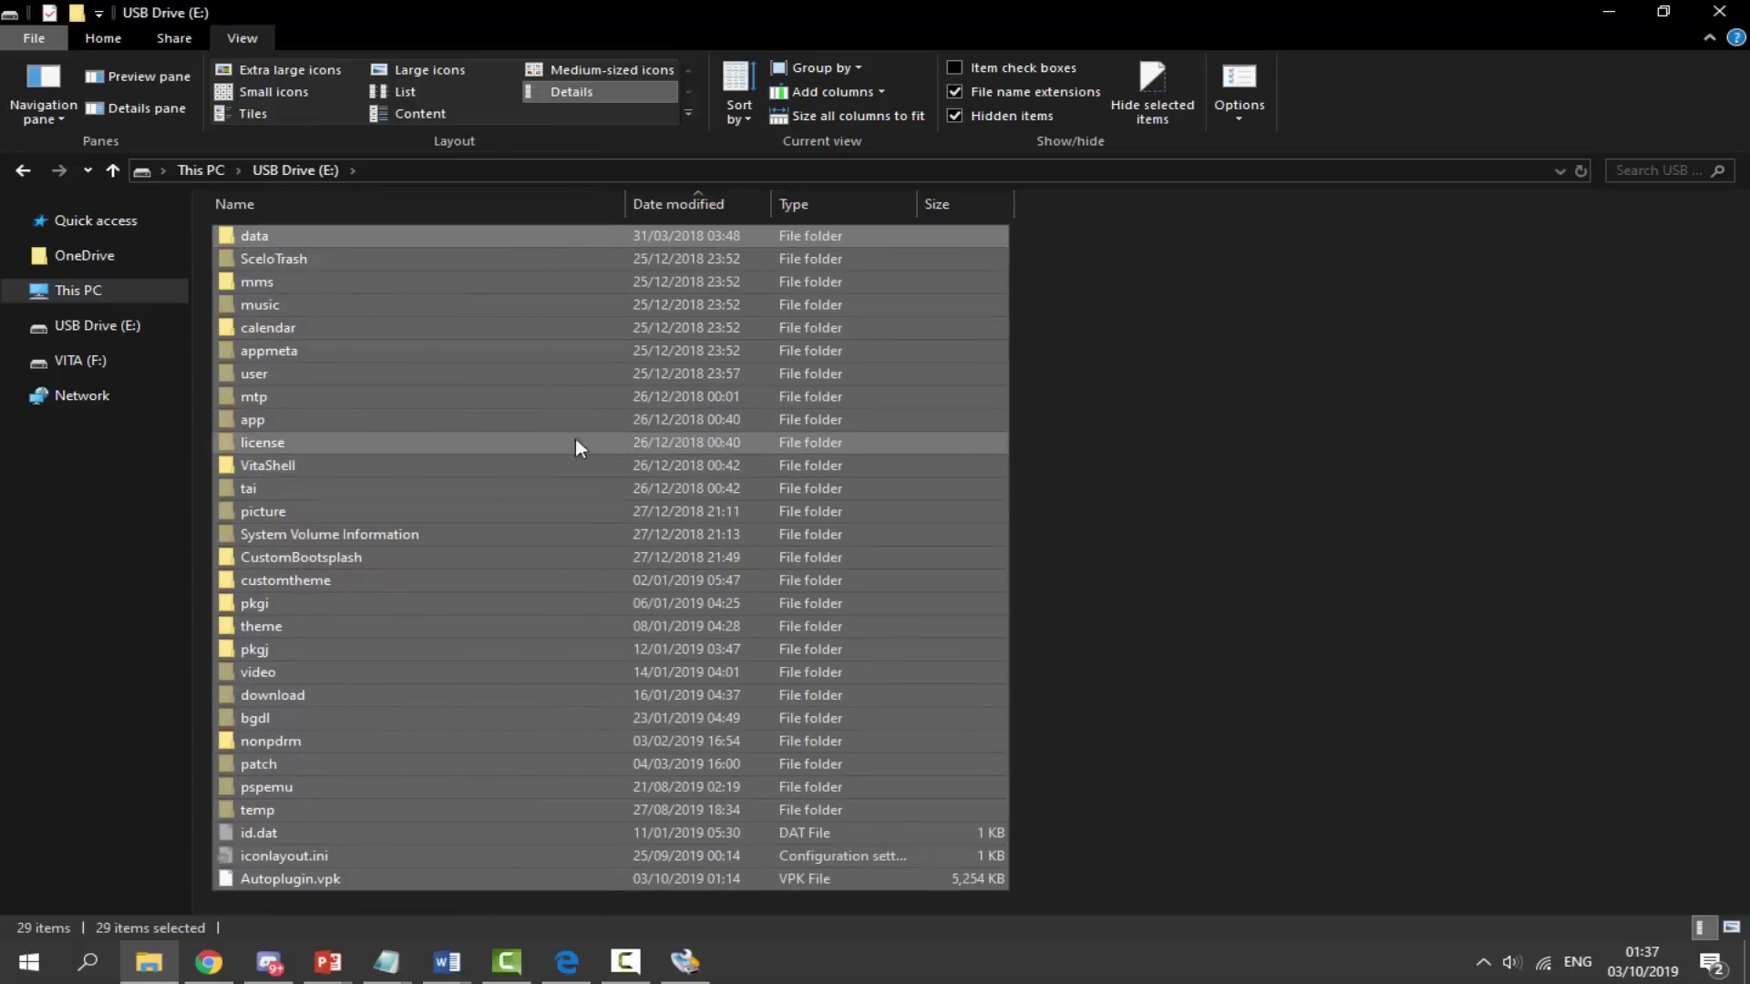
right_click(352, 421)
left_click(438, 764)
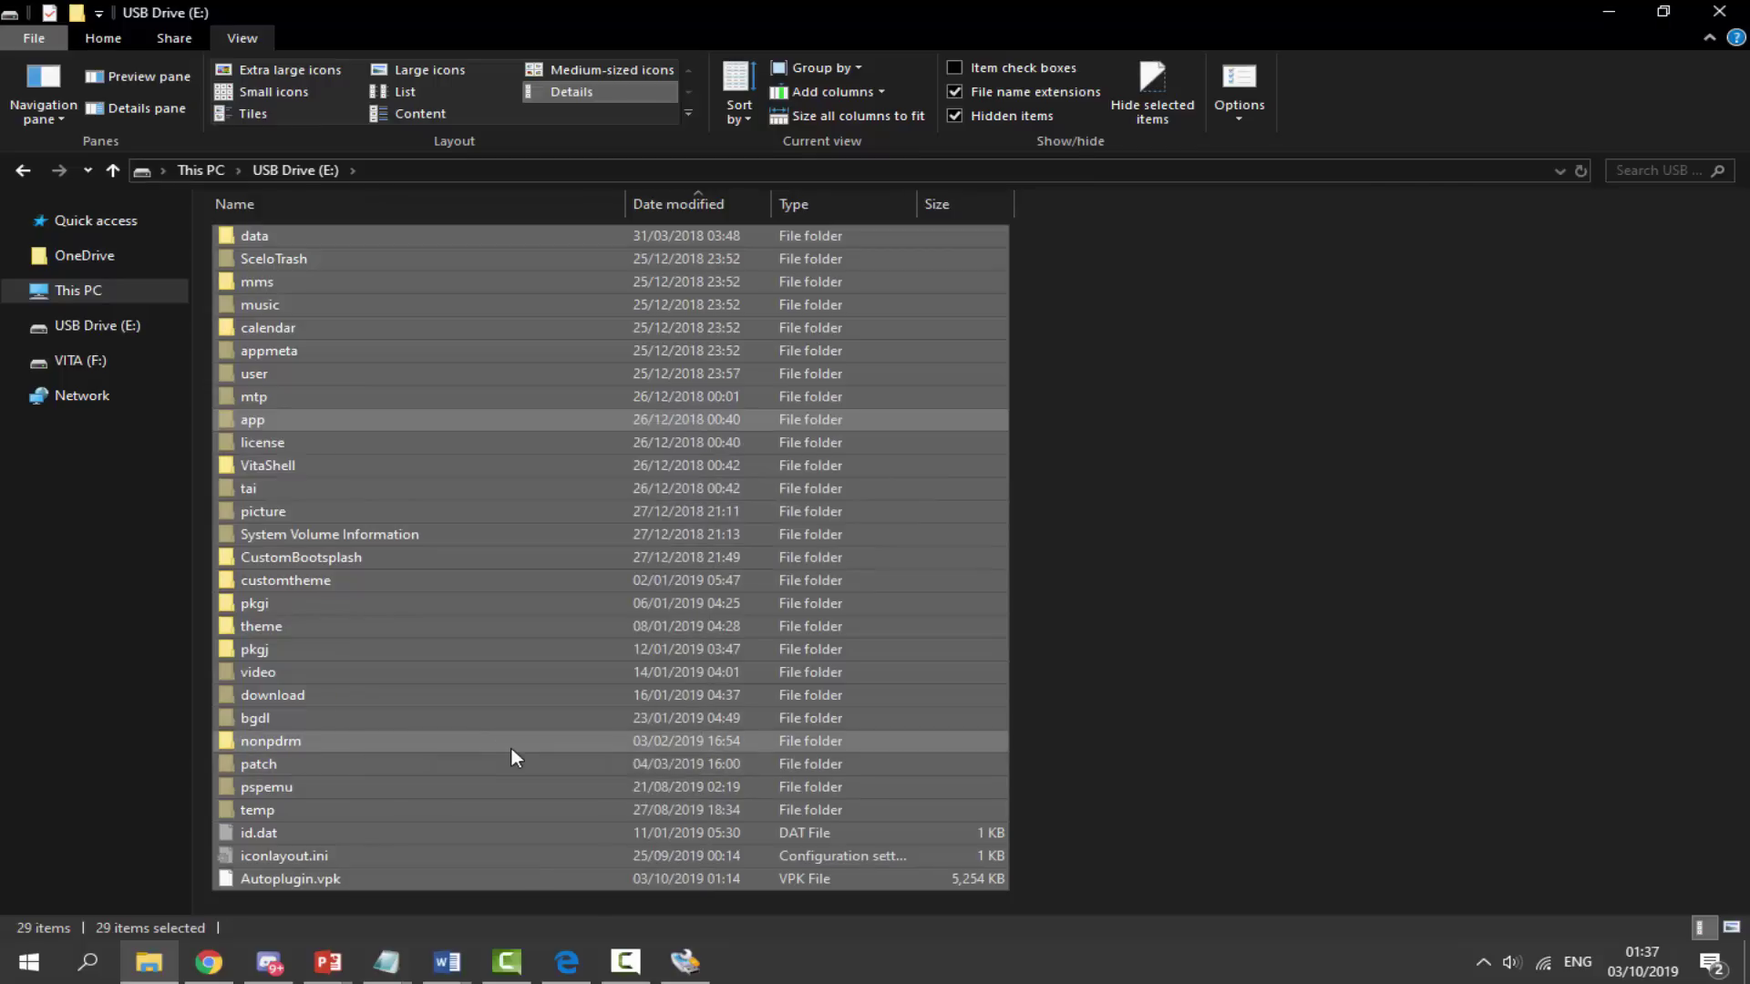
left_click(114, 363)
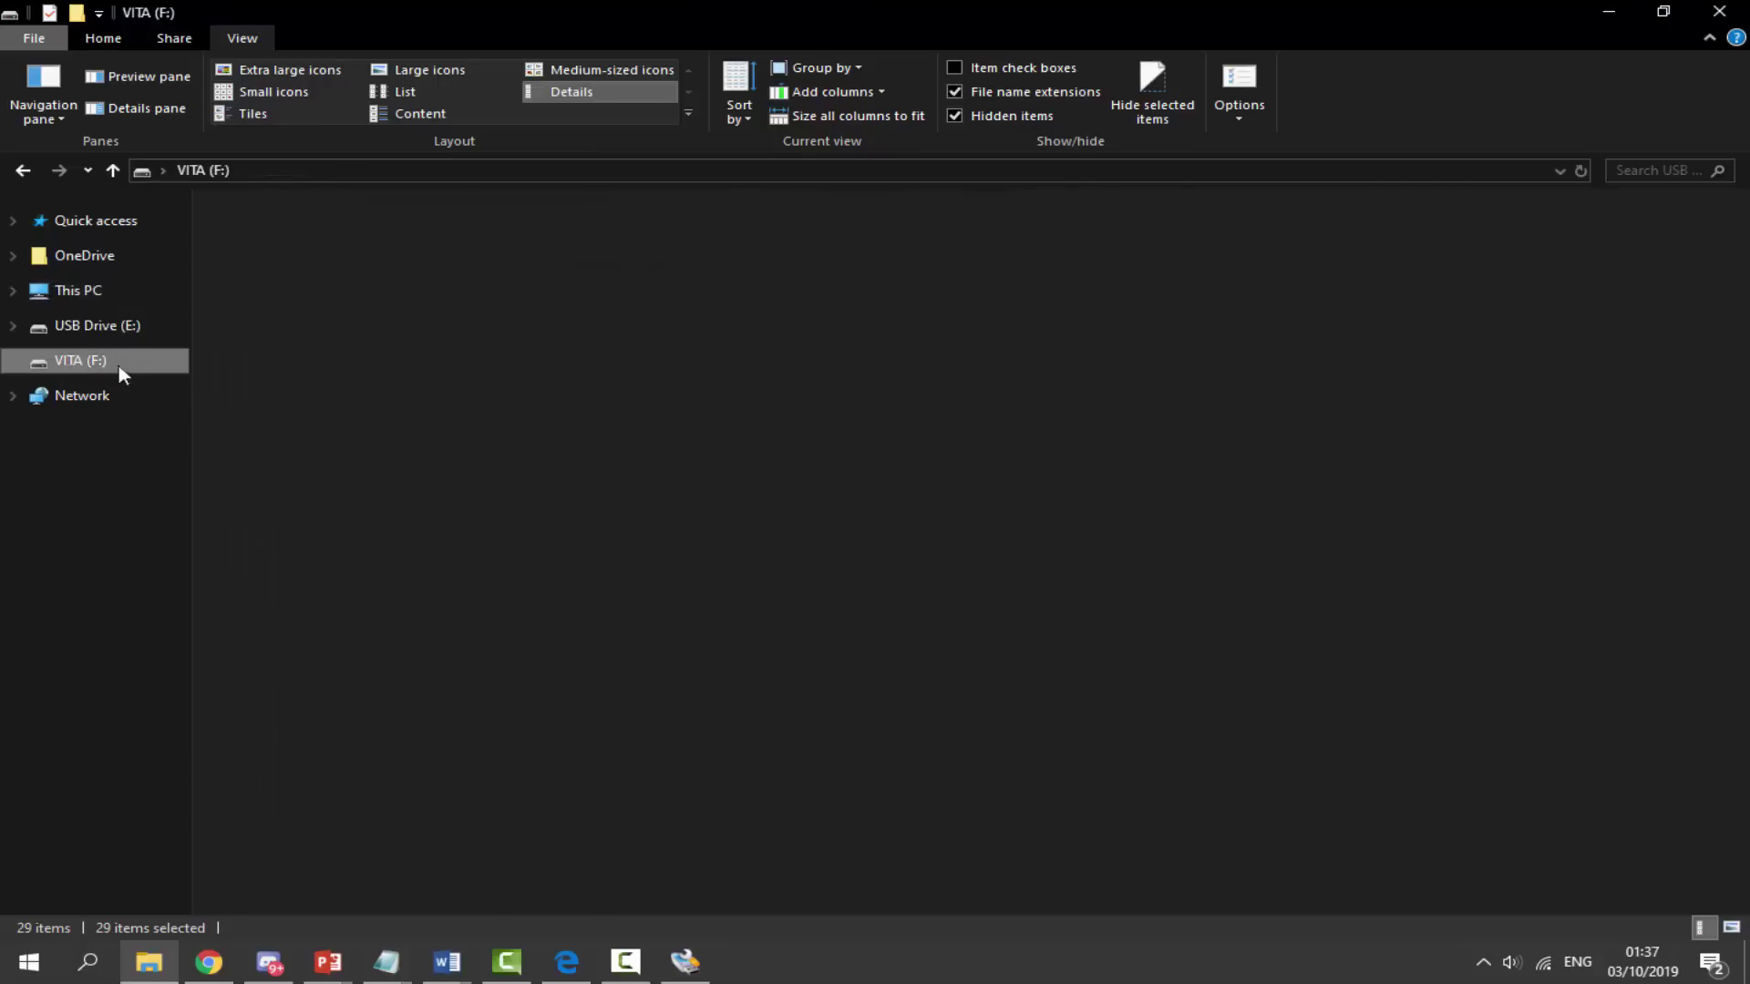
right_click(388, 379)
left_click(452, 538)
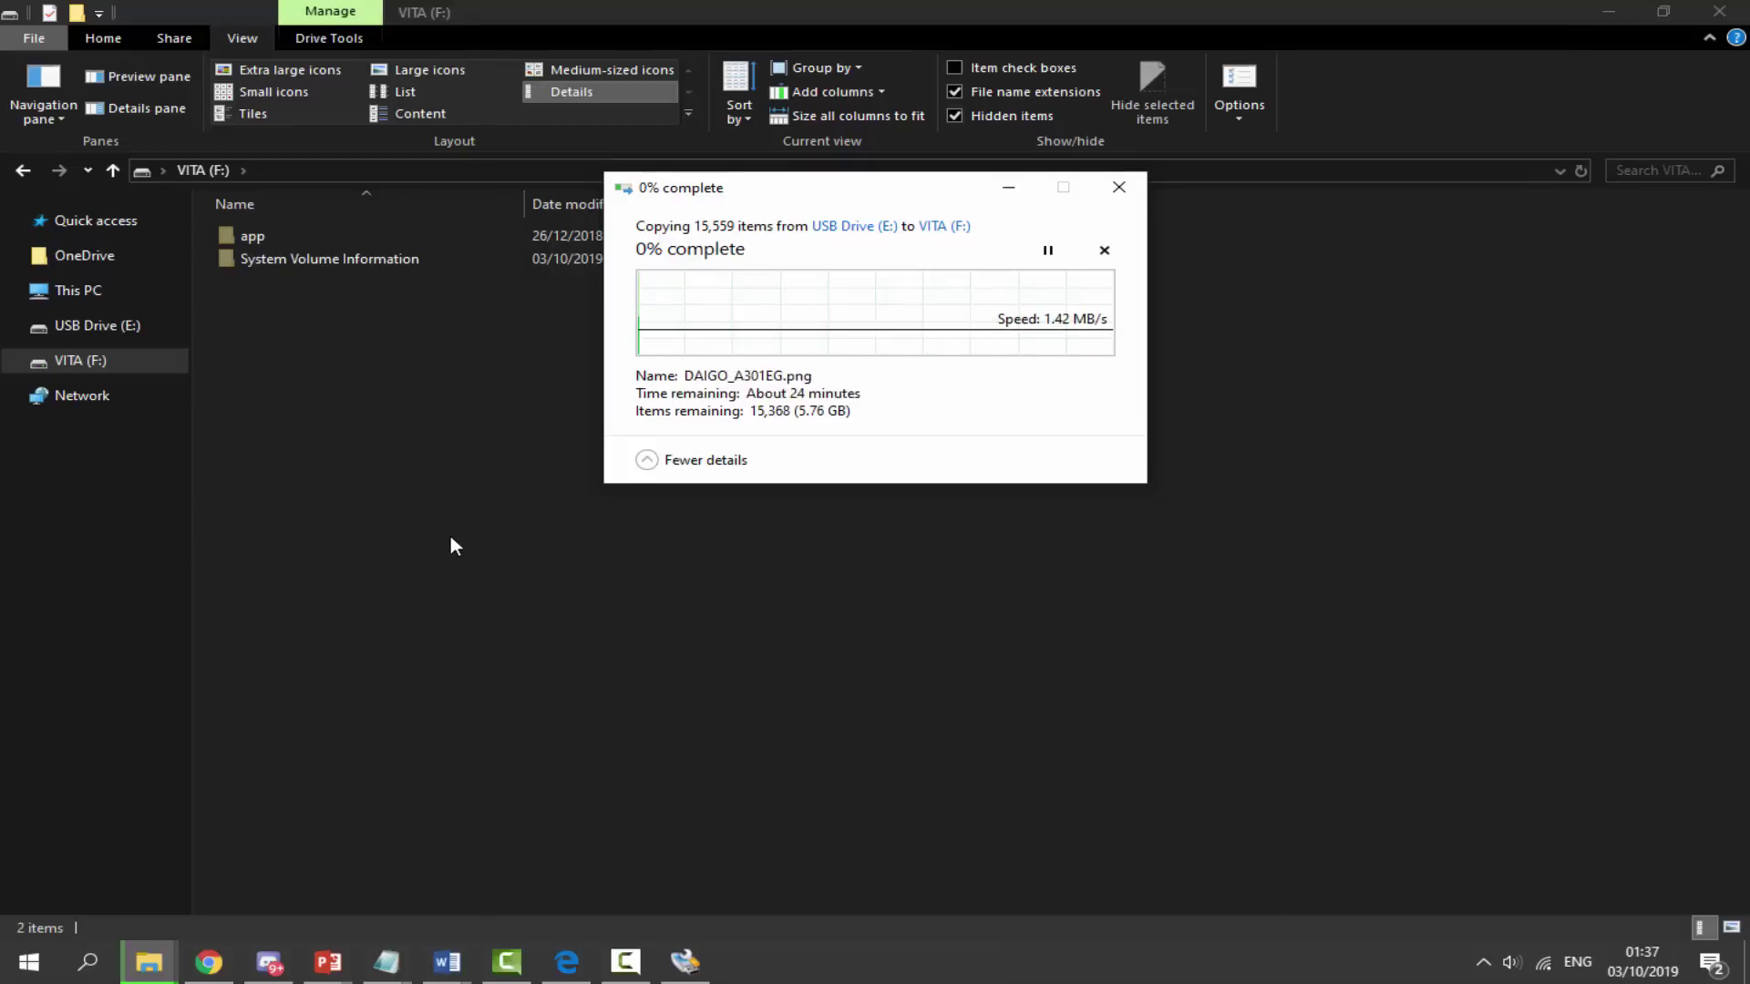
Check the used space of USB Drive (E:) in its properties
left_click(155, 288)
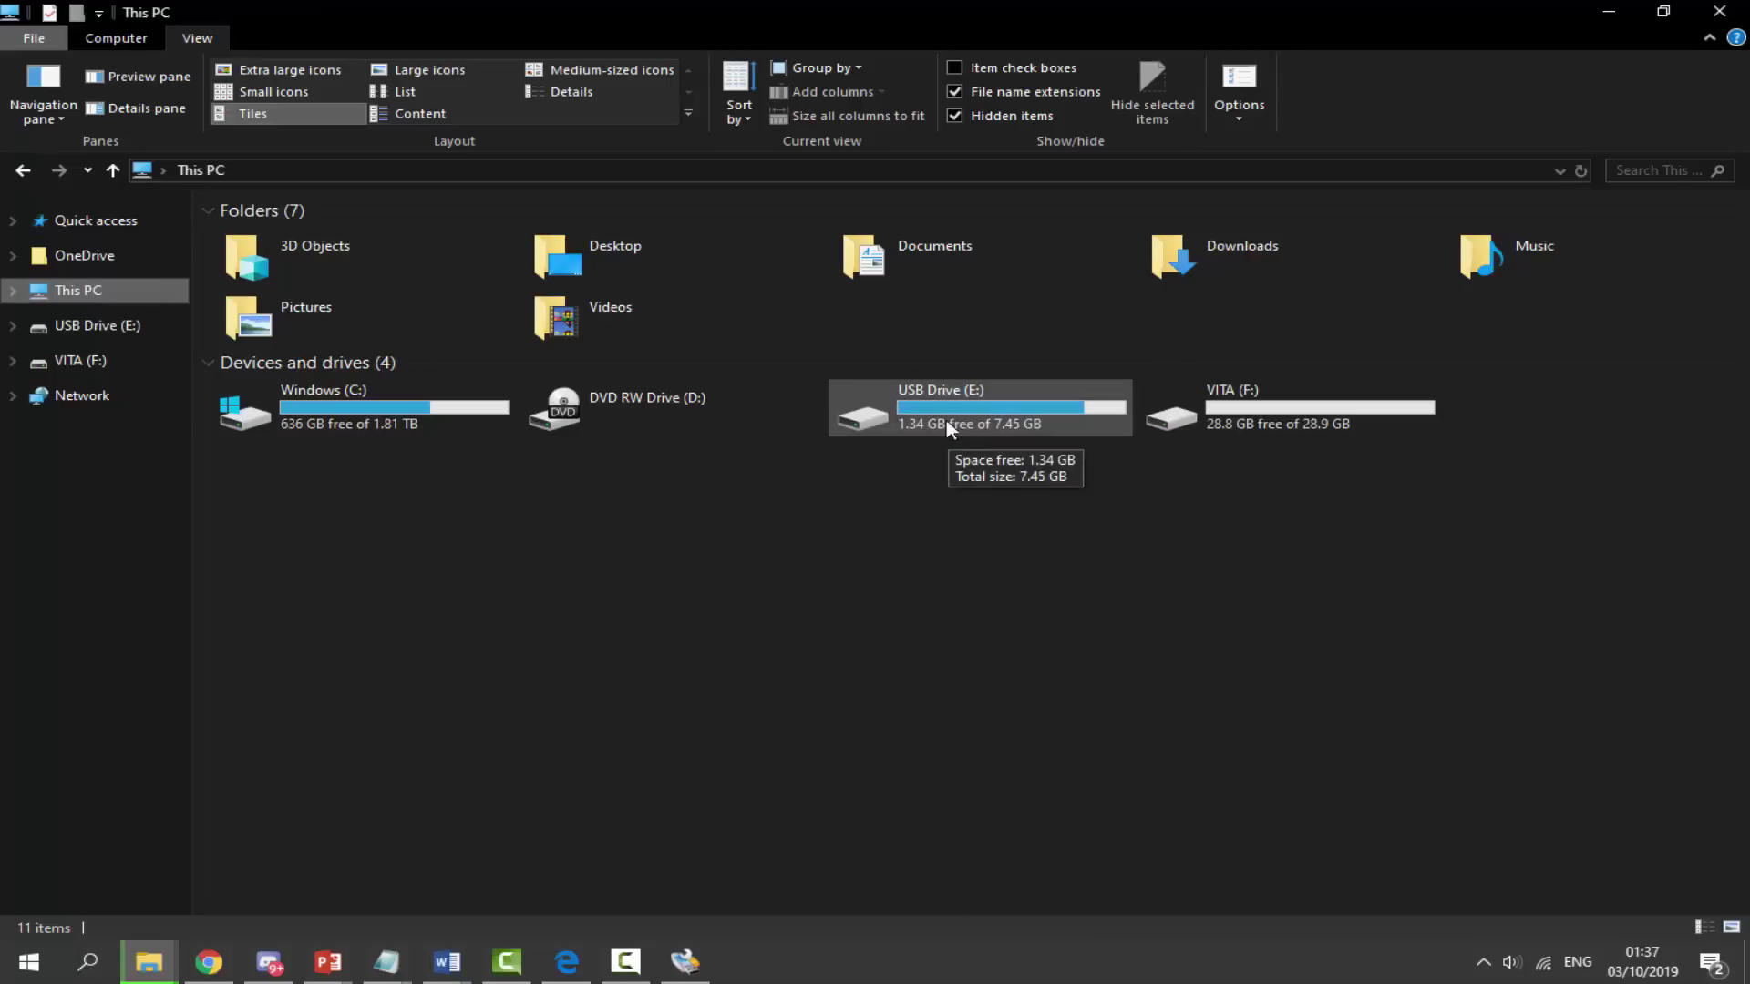
right_click(1000, 417)
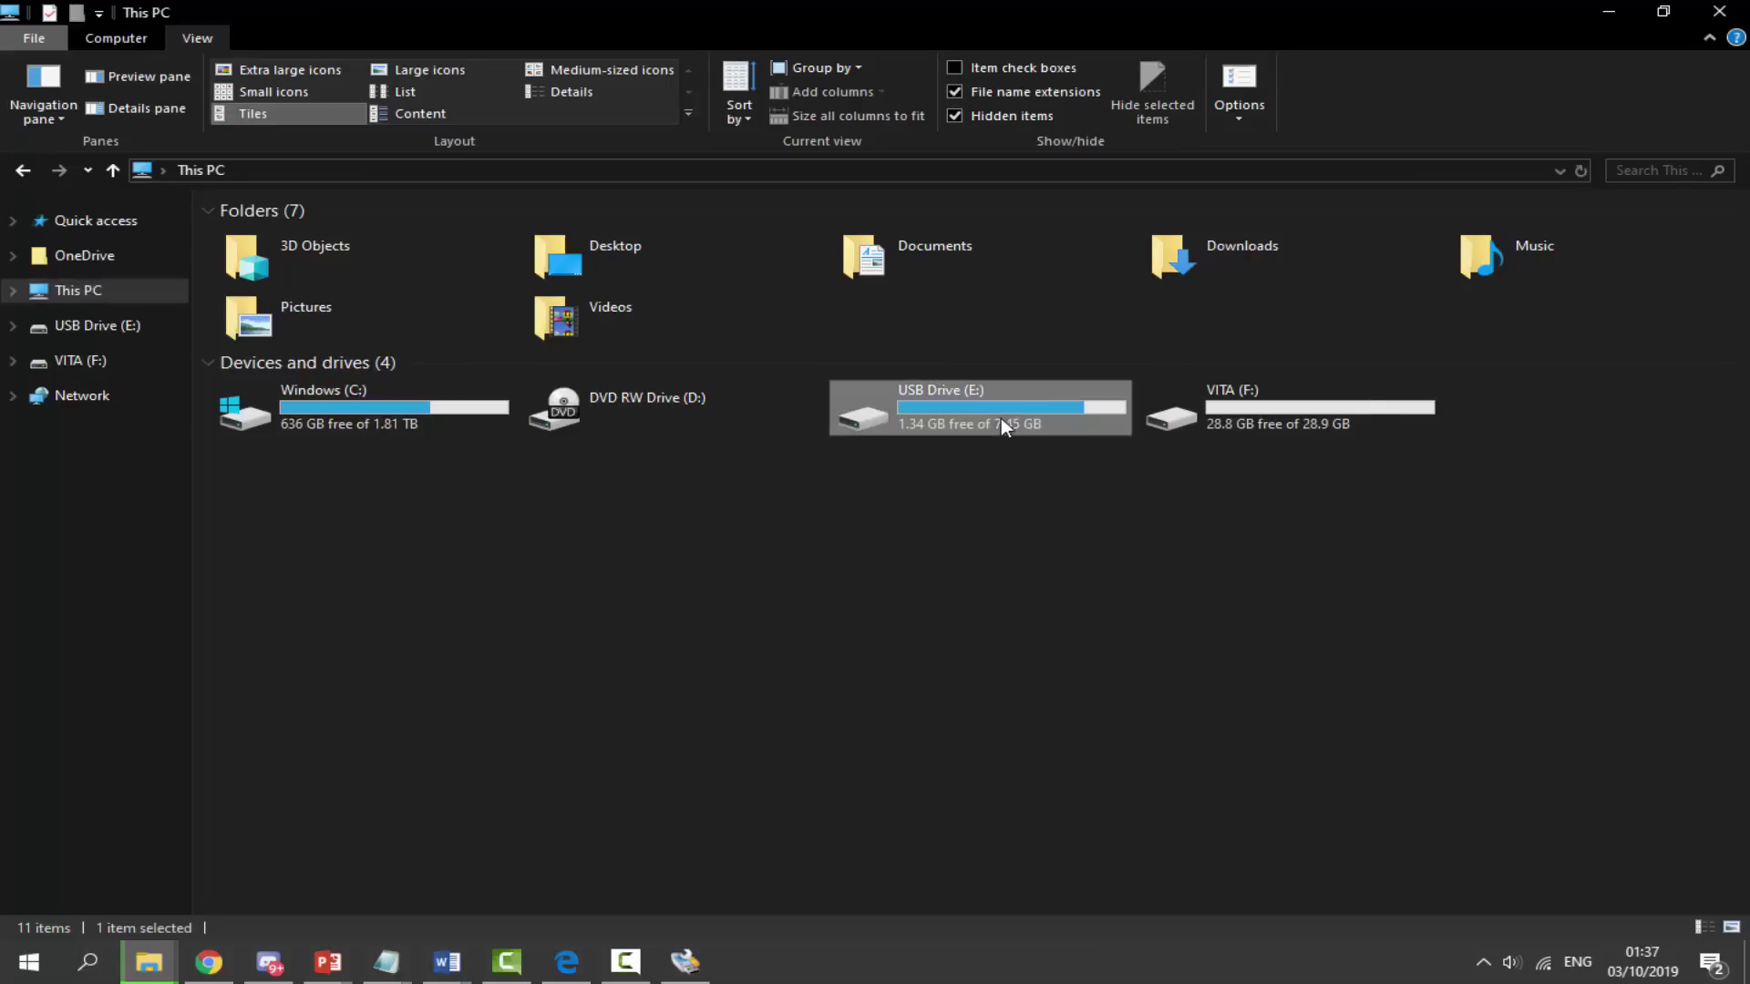
left_click(1075, 922)
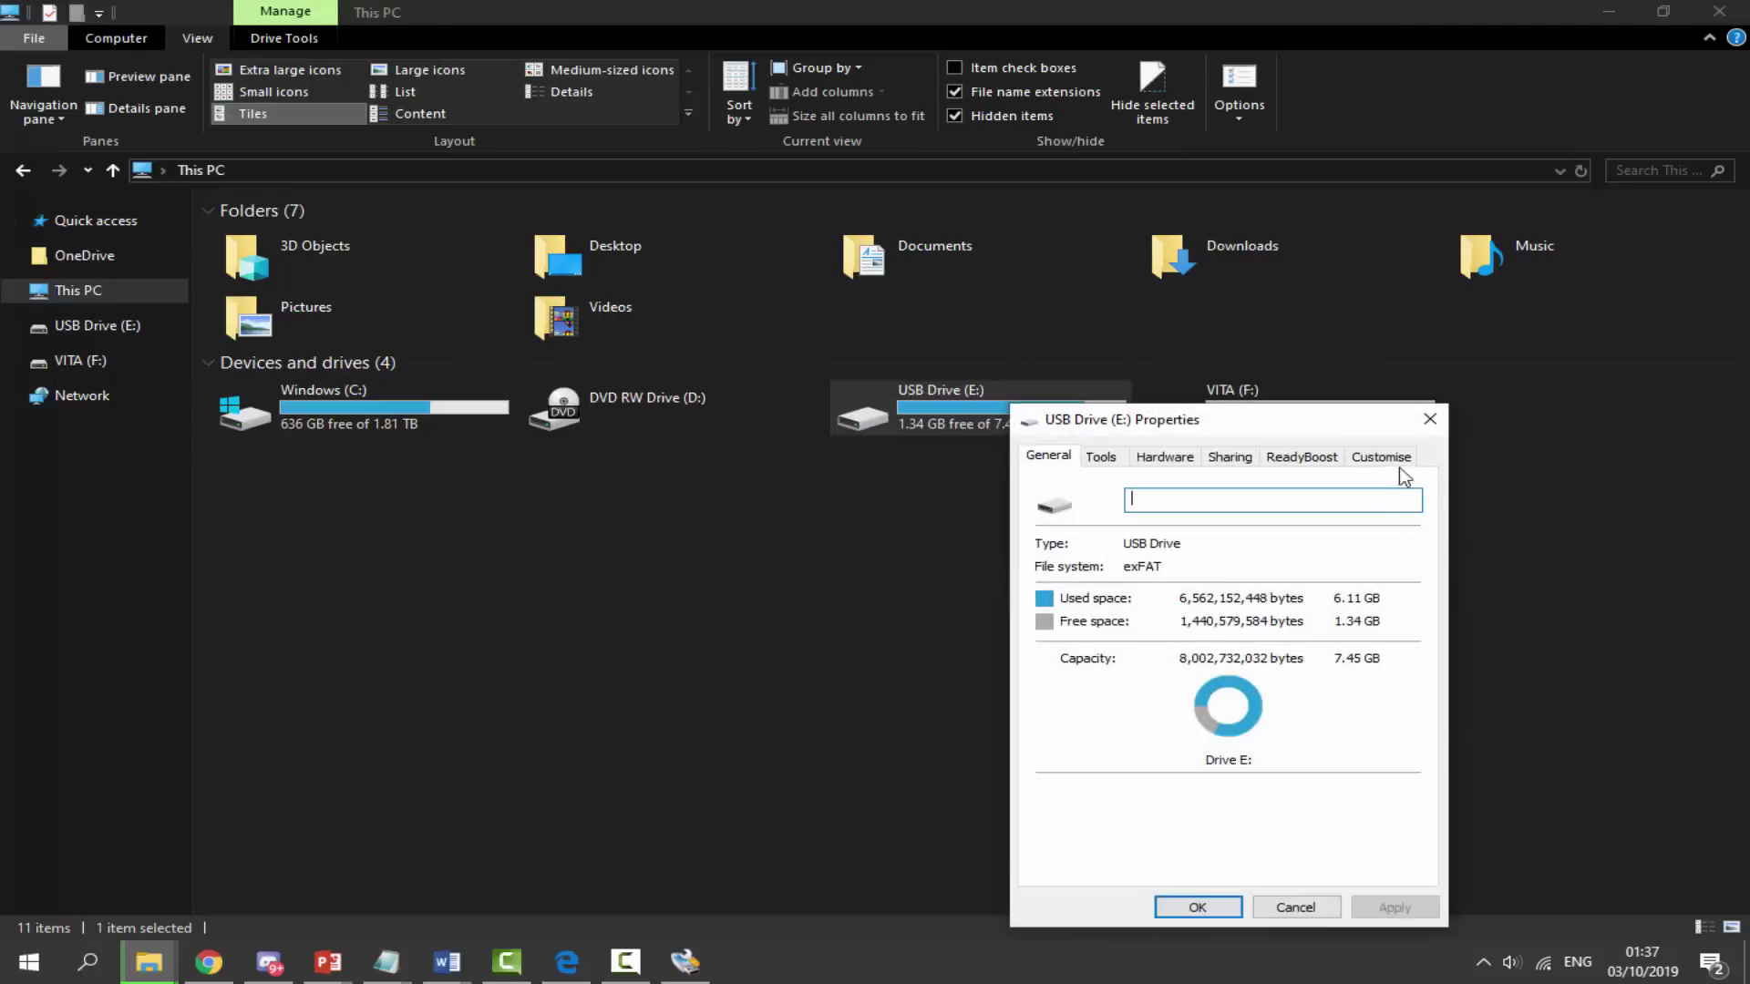
left_click(1428, 421)
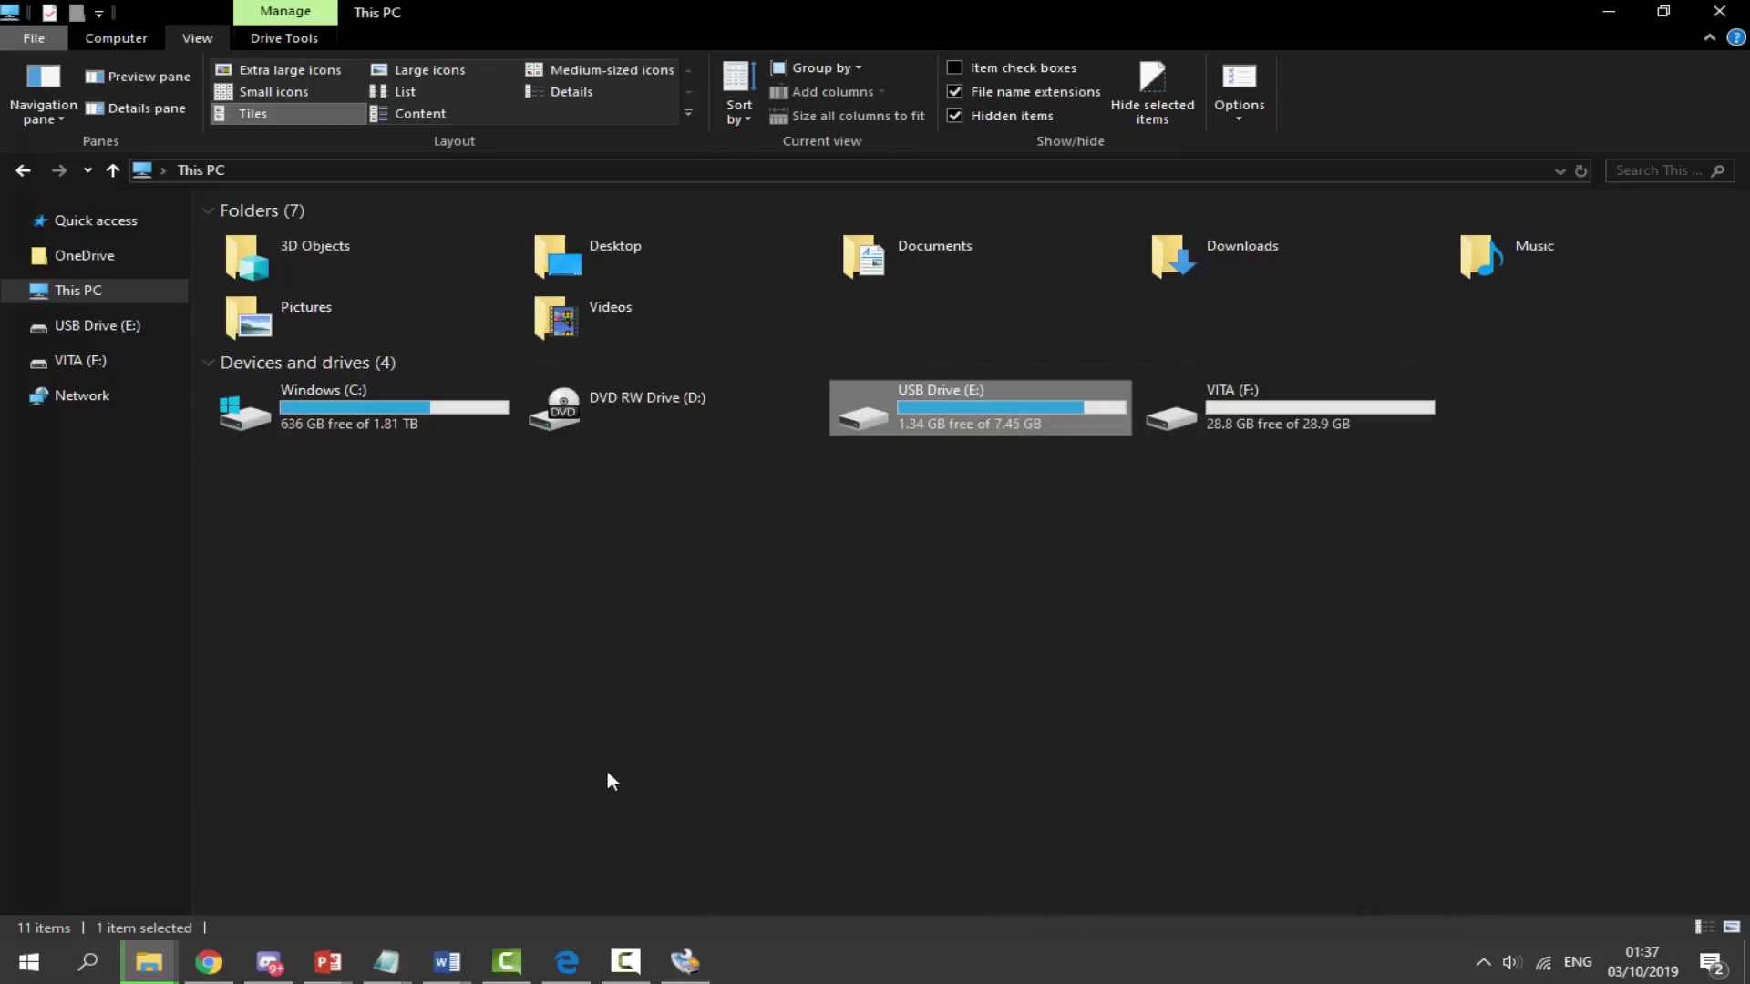
Replace the same-named files in the copy to VITA (F:) and compare the contents of USB Drive (E:) and VITA (F:)
left_click(149, 961)
left_click(392, 852)
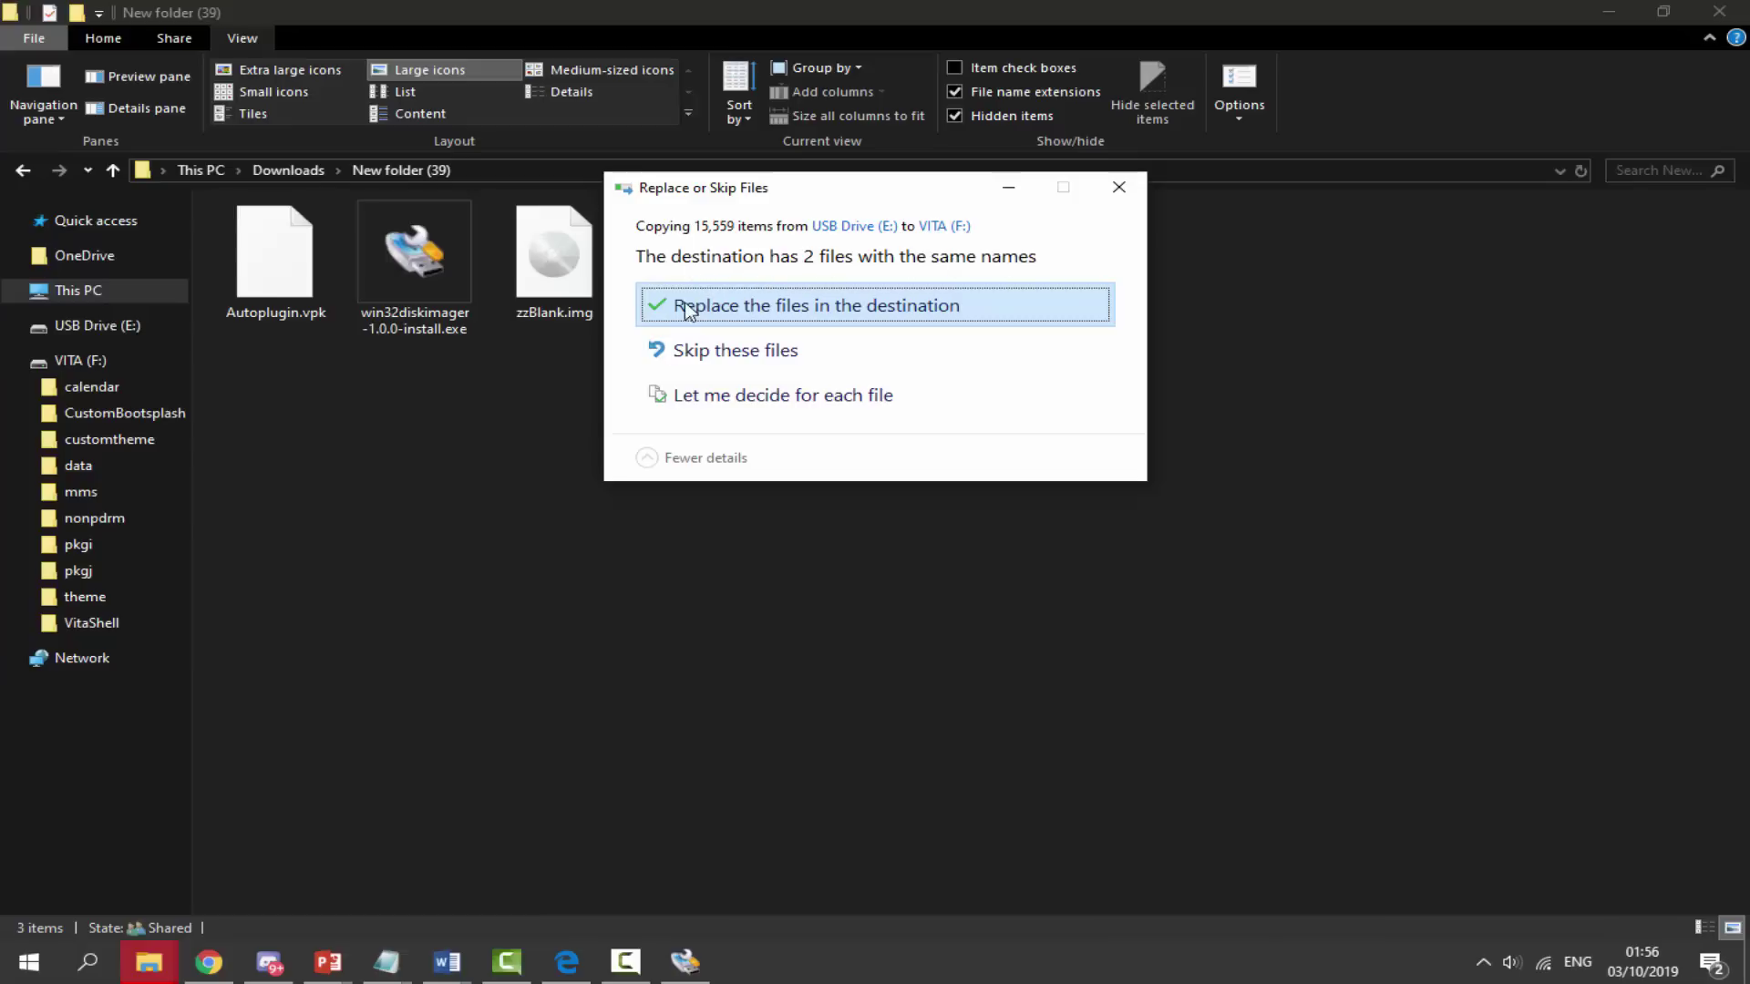
left_click(895, 307)
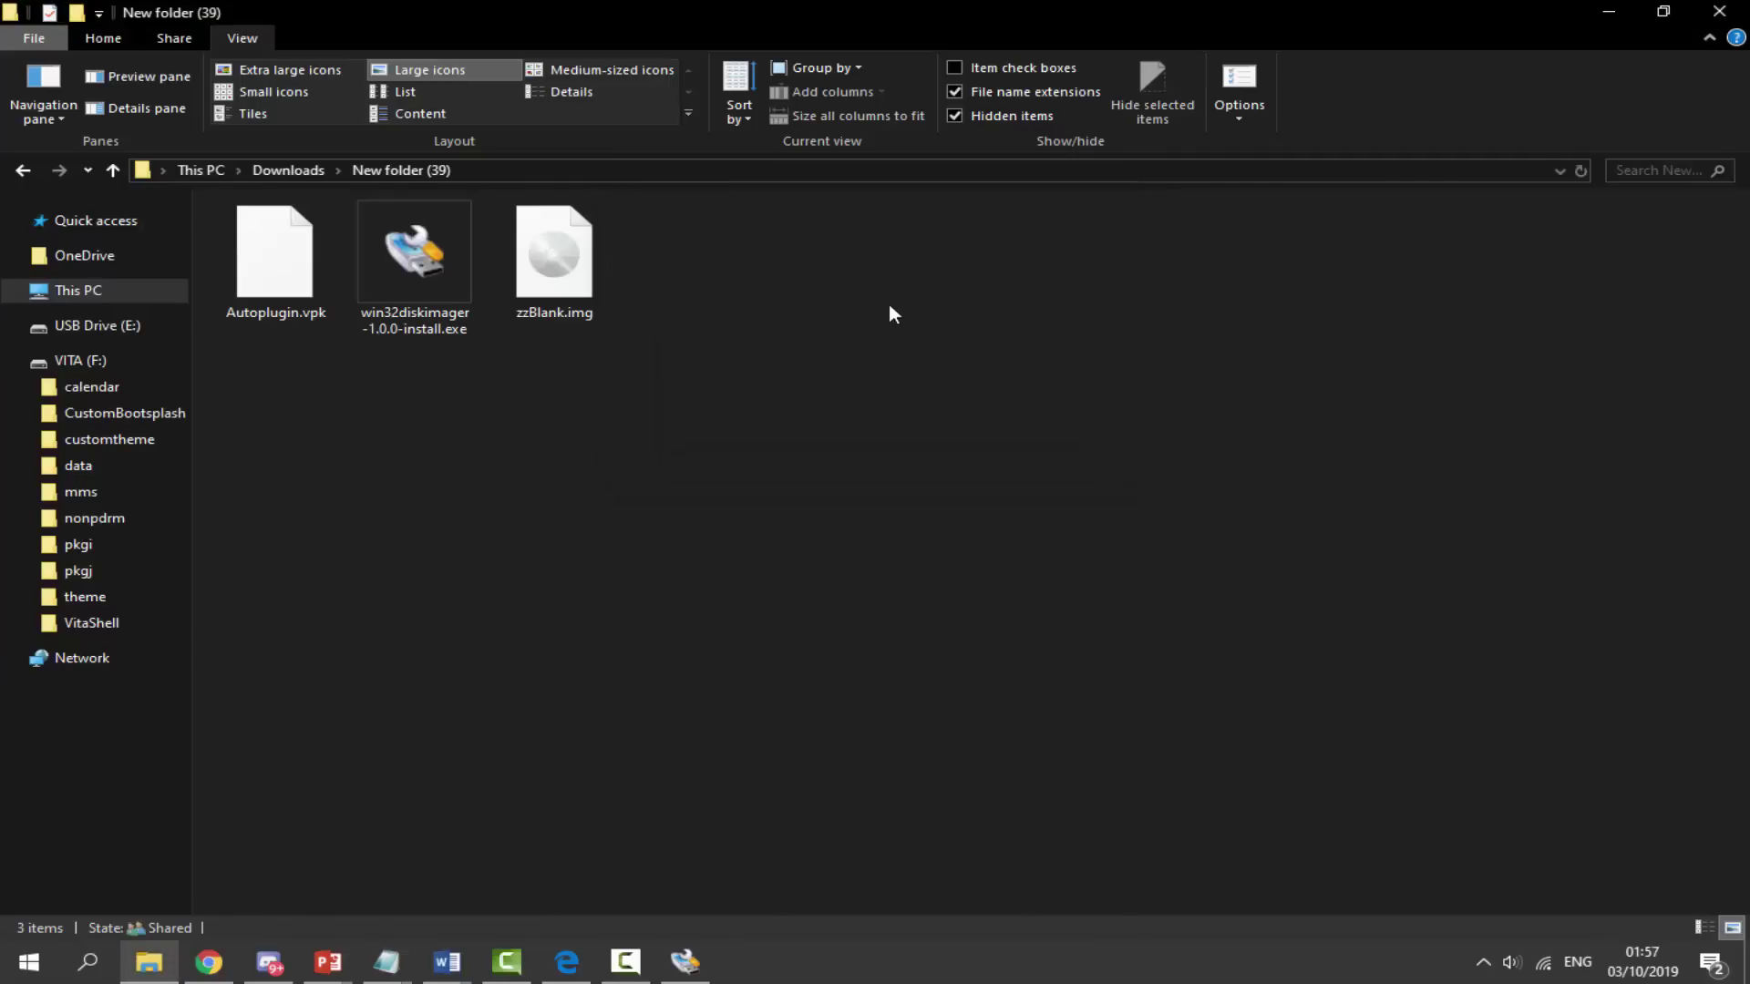
left_click(119, 330)
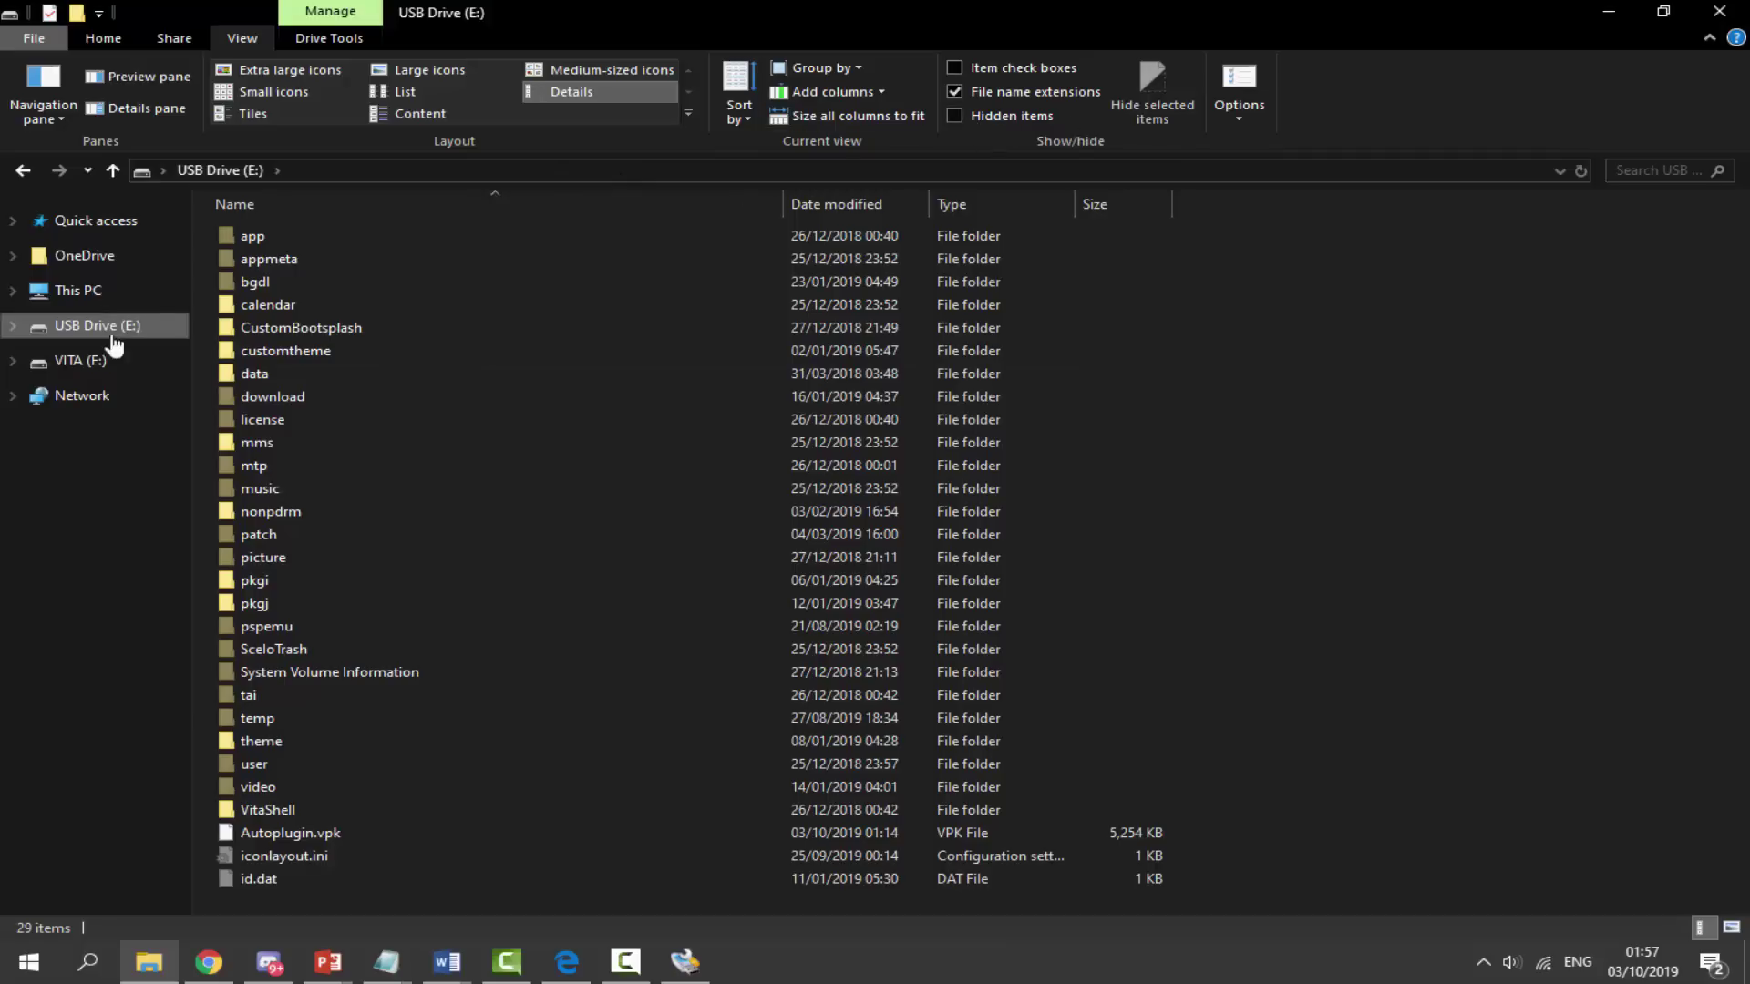
left_click(95, 360)
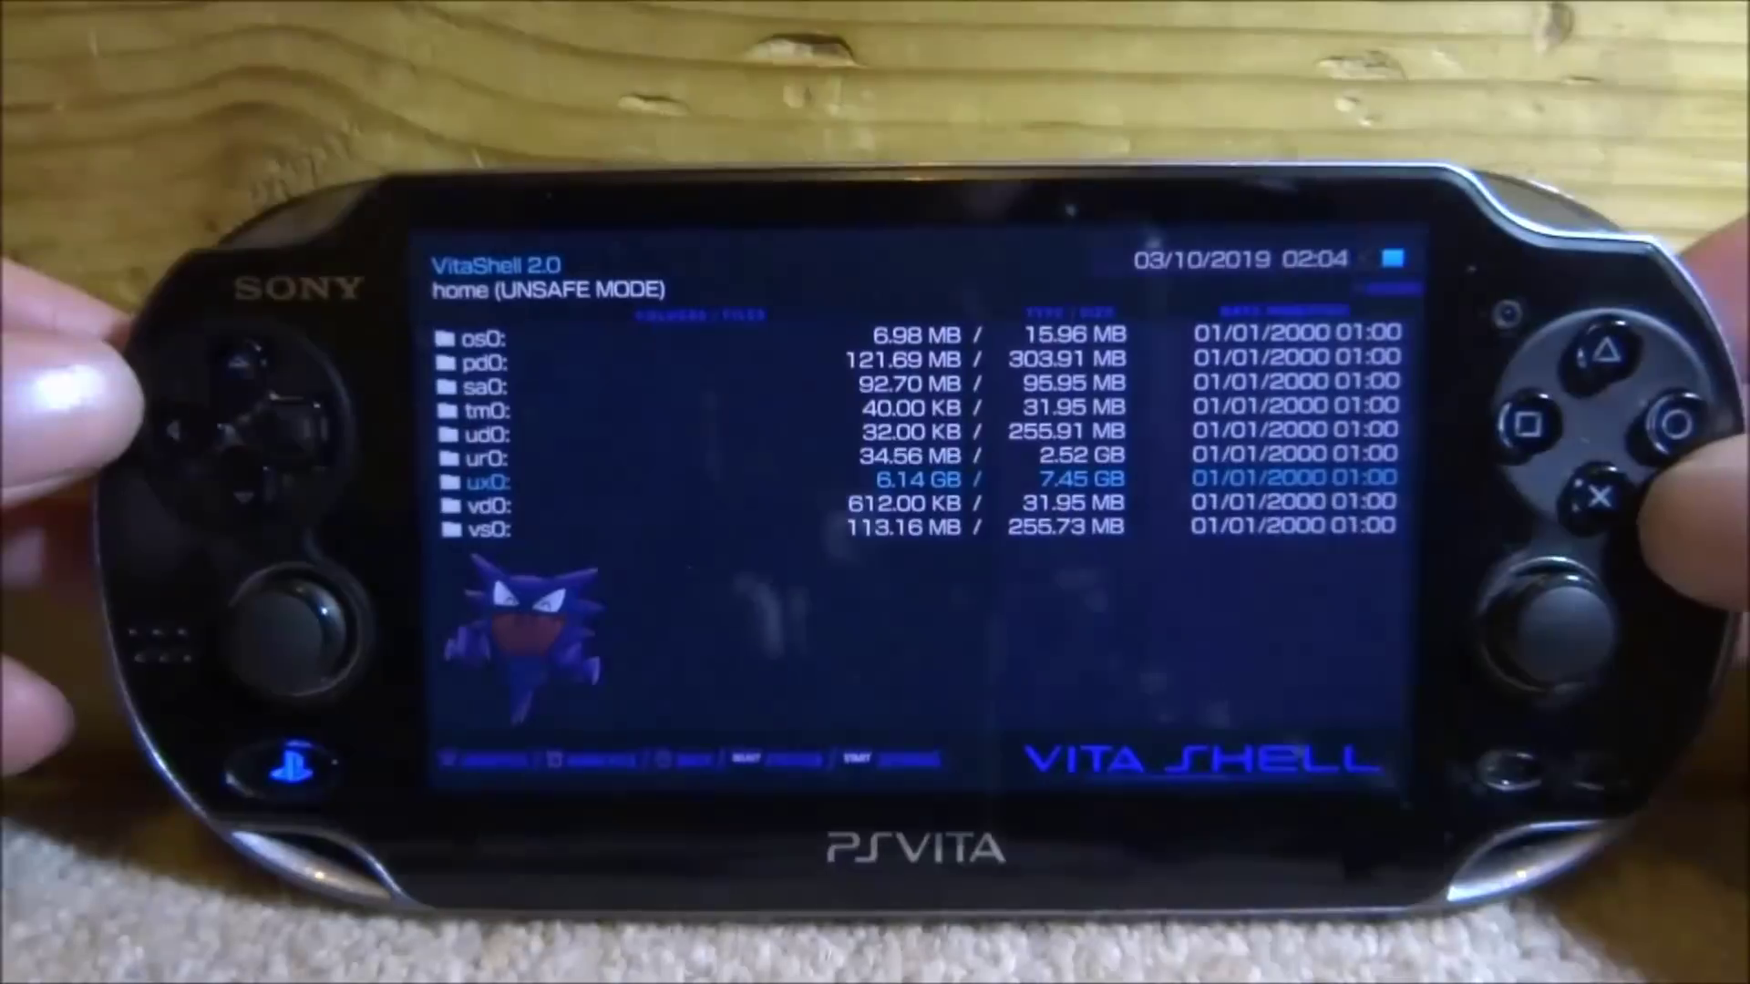
key("Up")
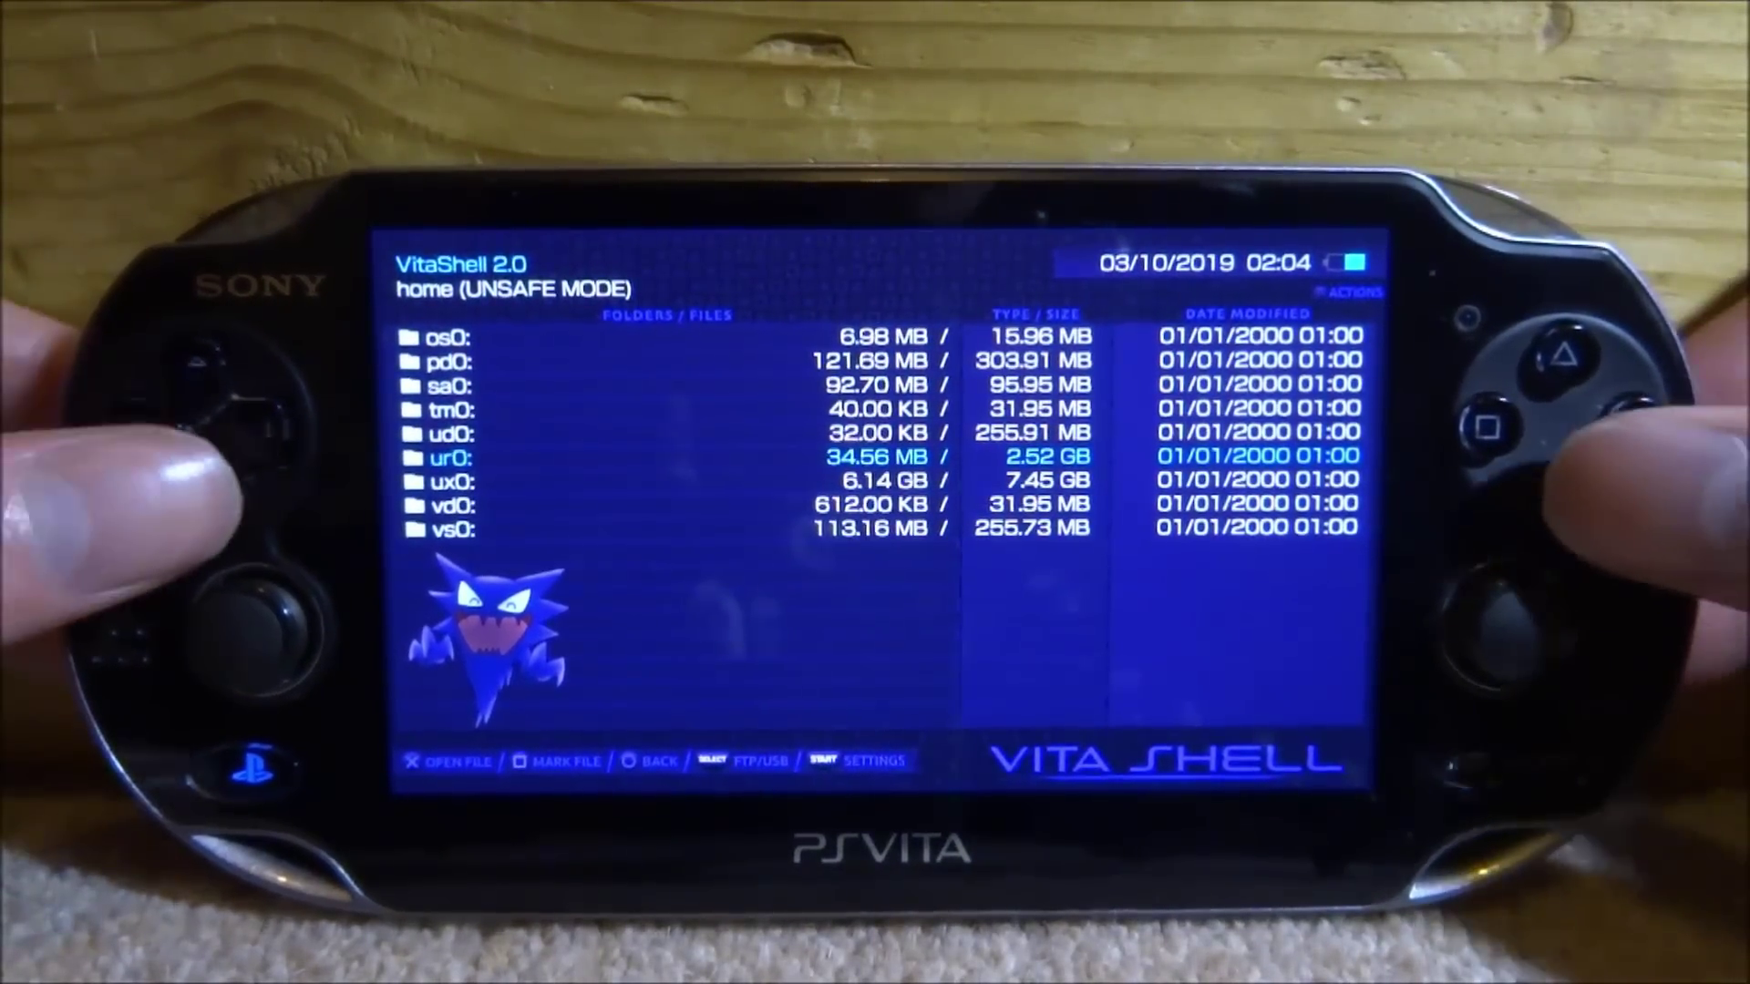
key("Down")
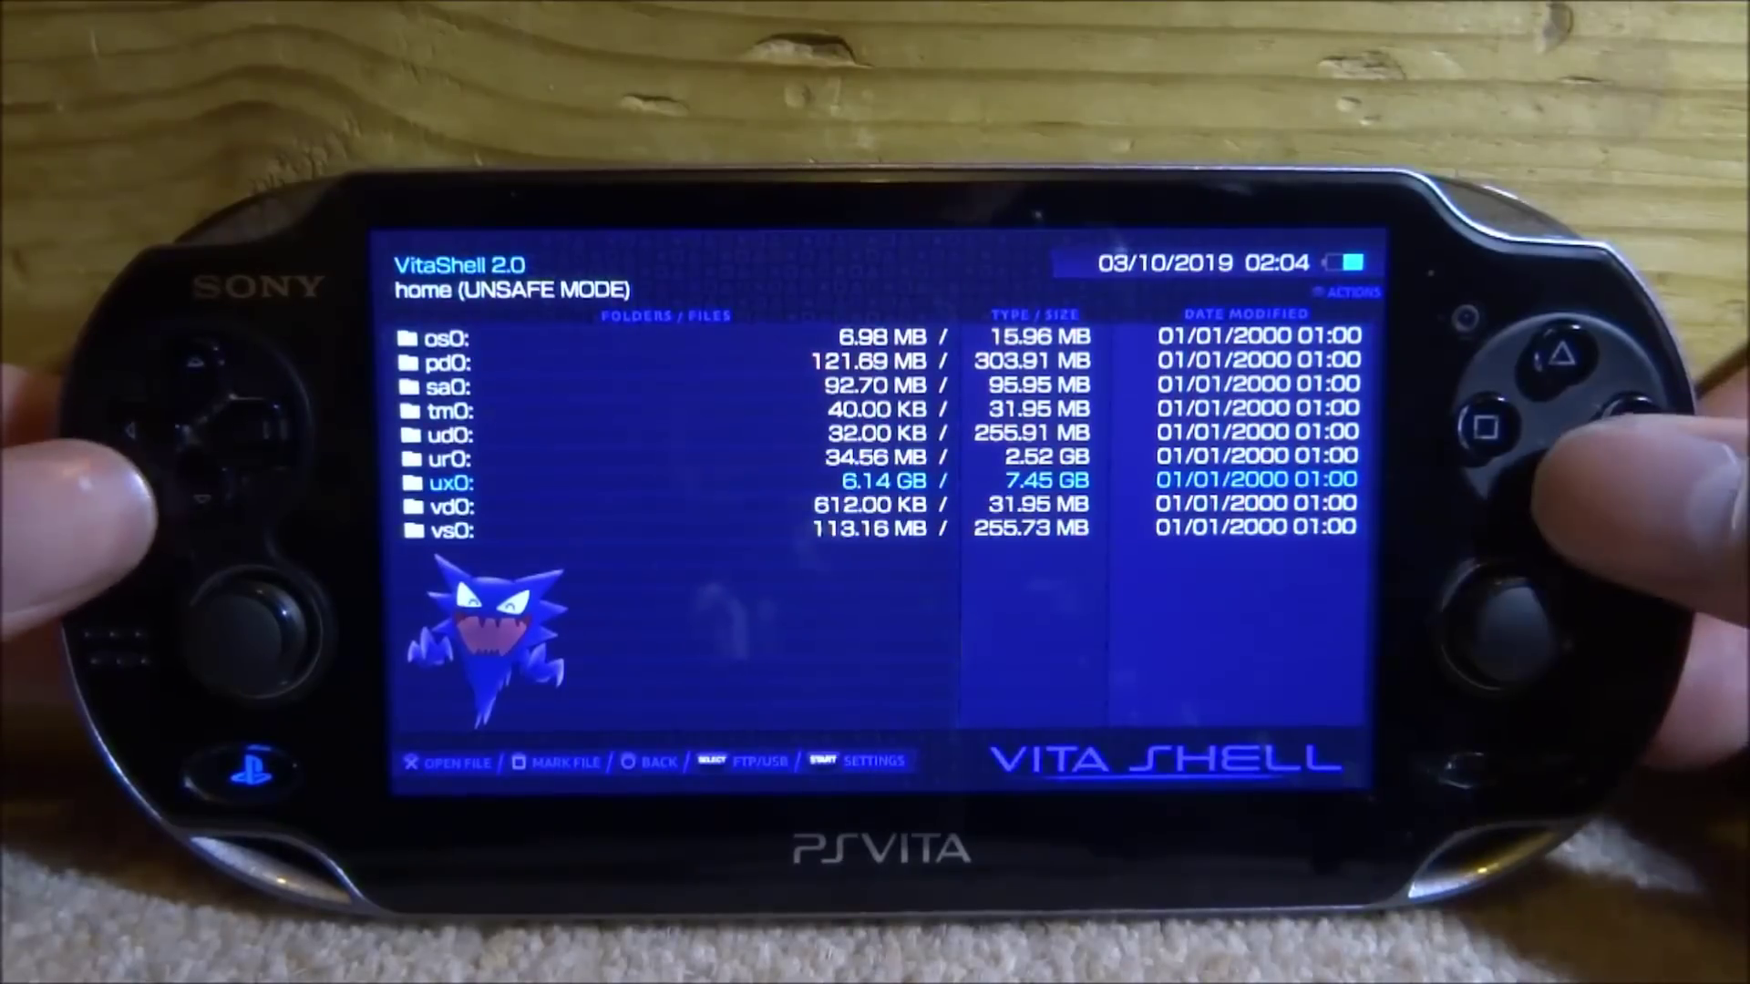
key("Return")
key("Down")
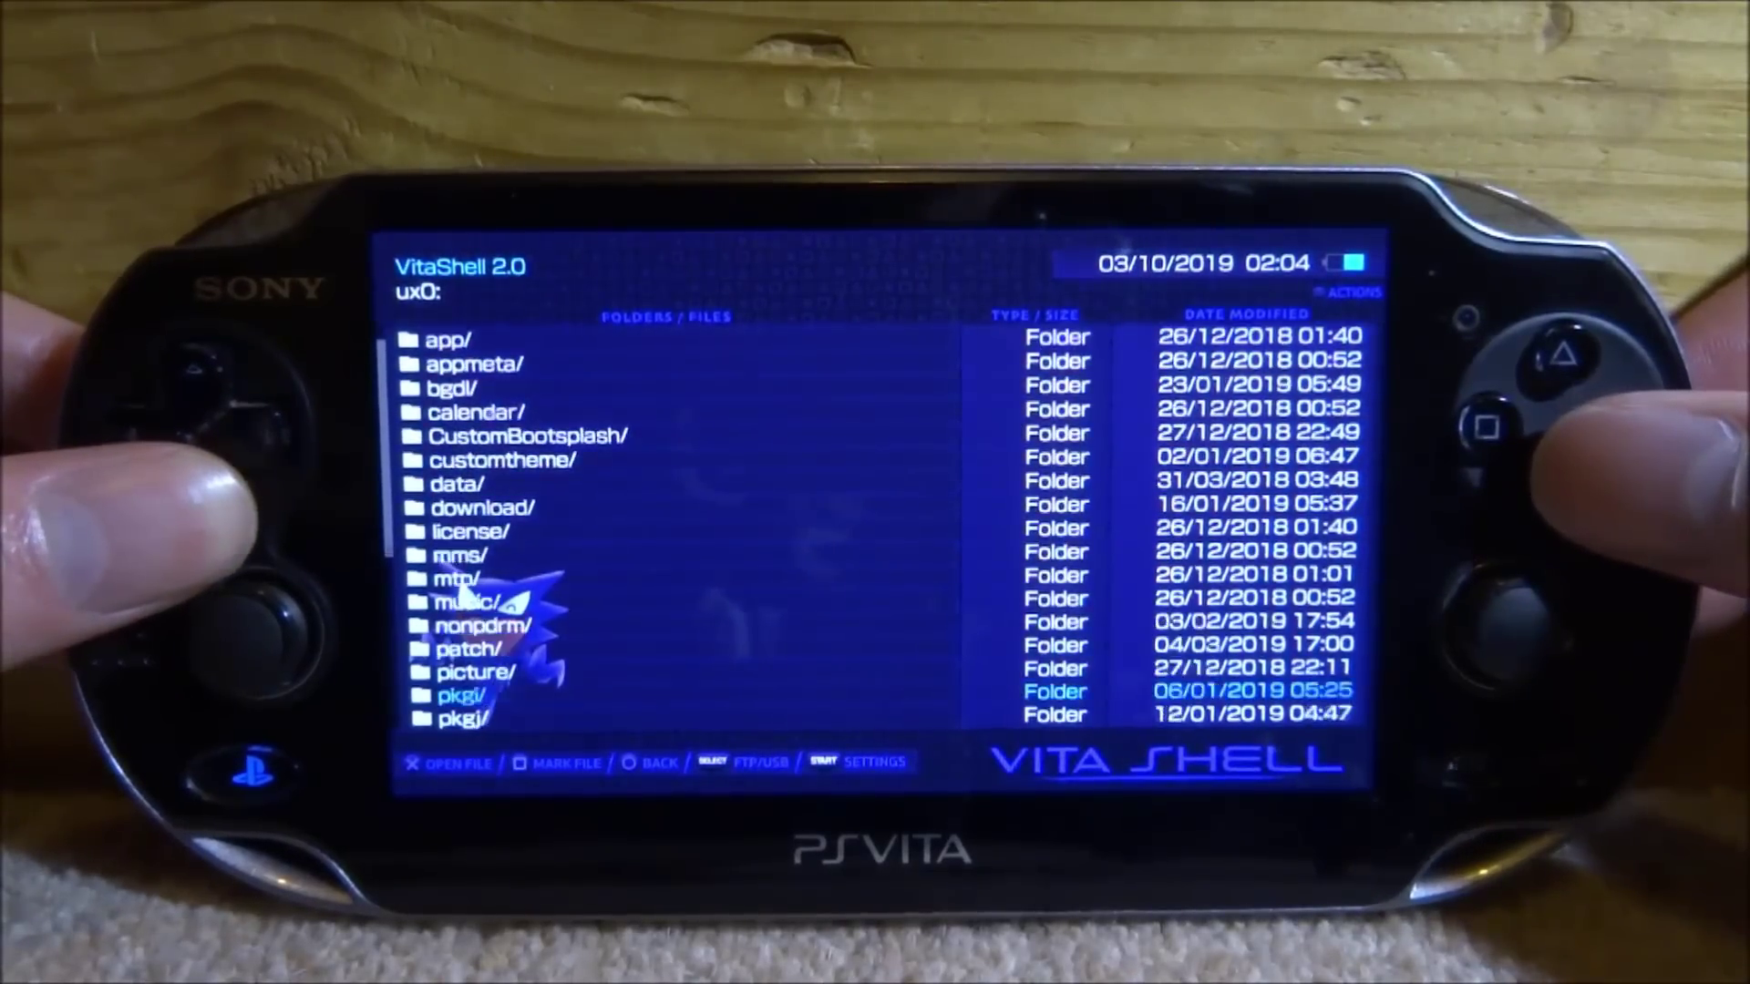
key("Down")
key("Down")
key("Down")
key("Down")
key("Down")
key("Down")
key("Down")
key("Down")
key("Down")
key("Down")
key("Down")
key("Down")
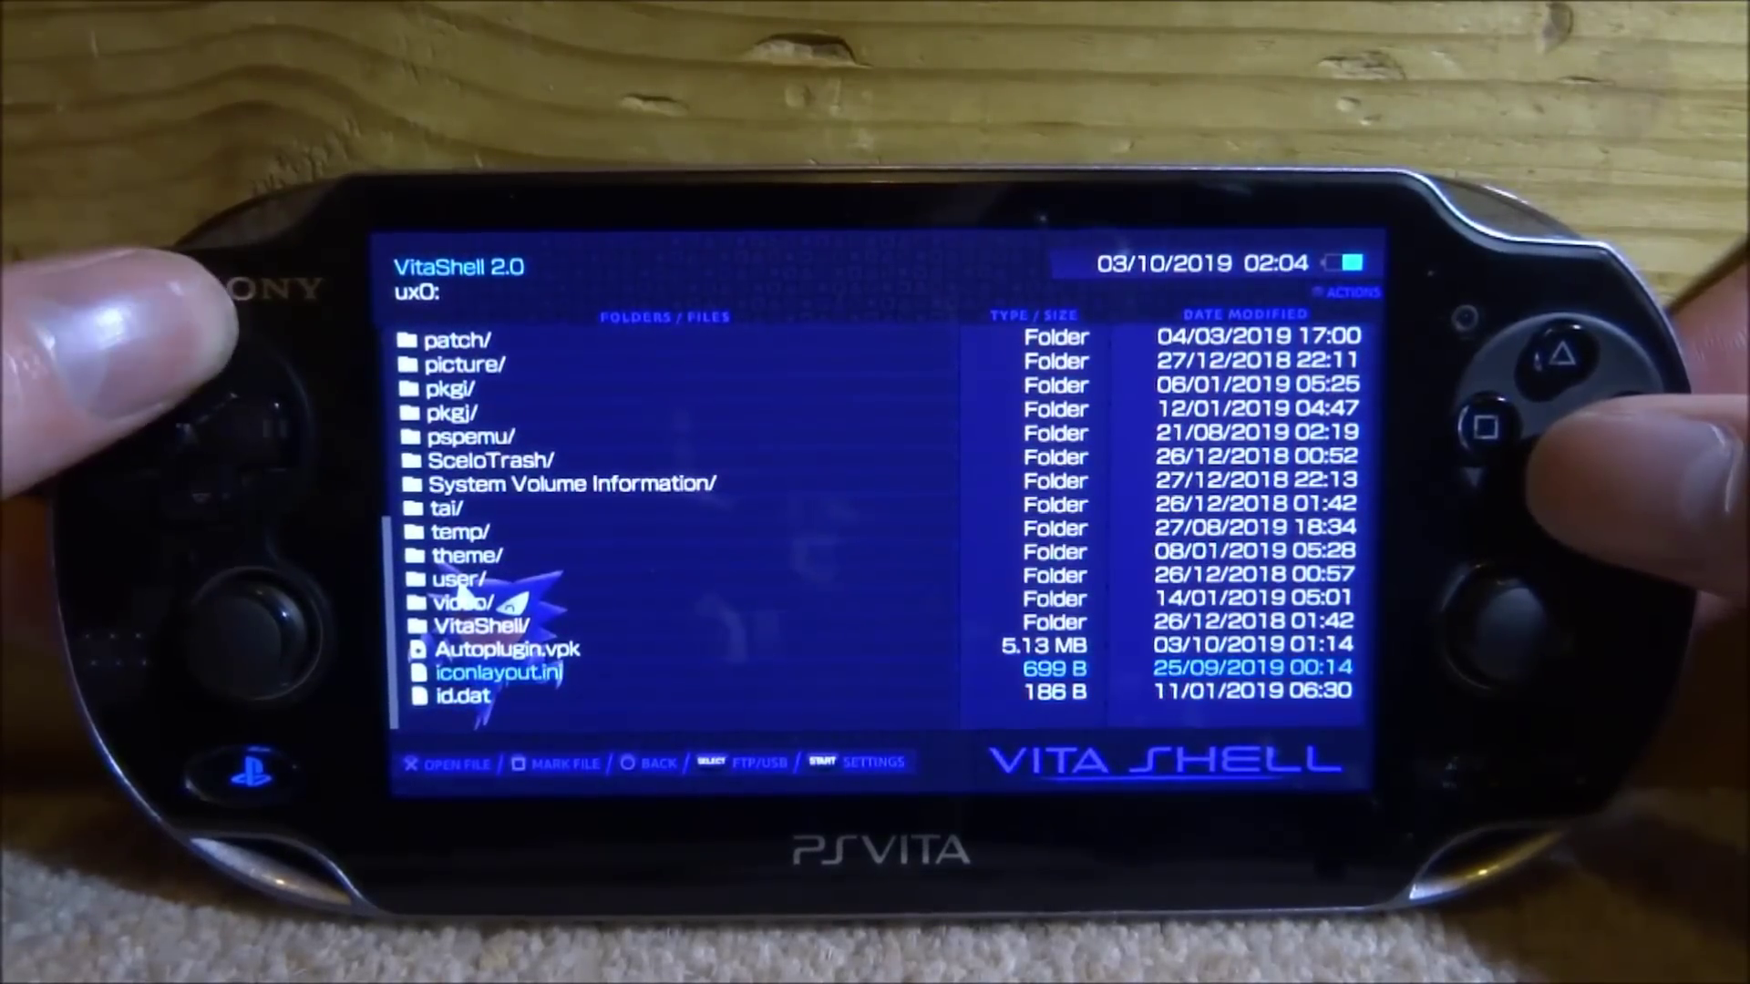
key("Up")
key("Return")
key("Escape")
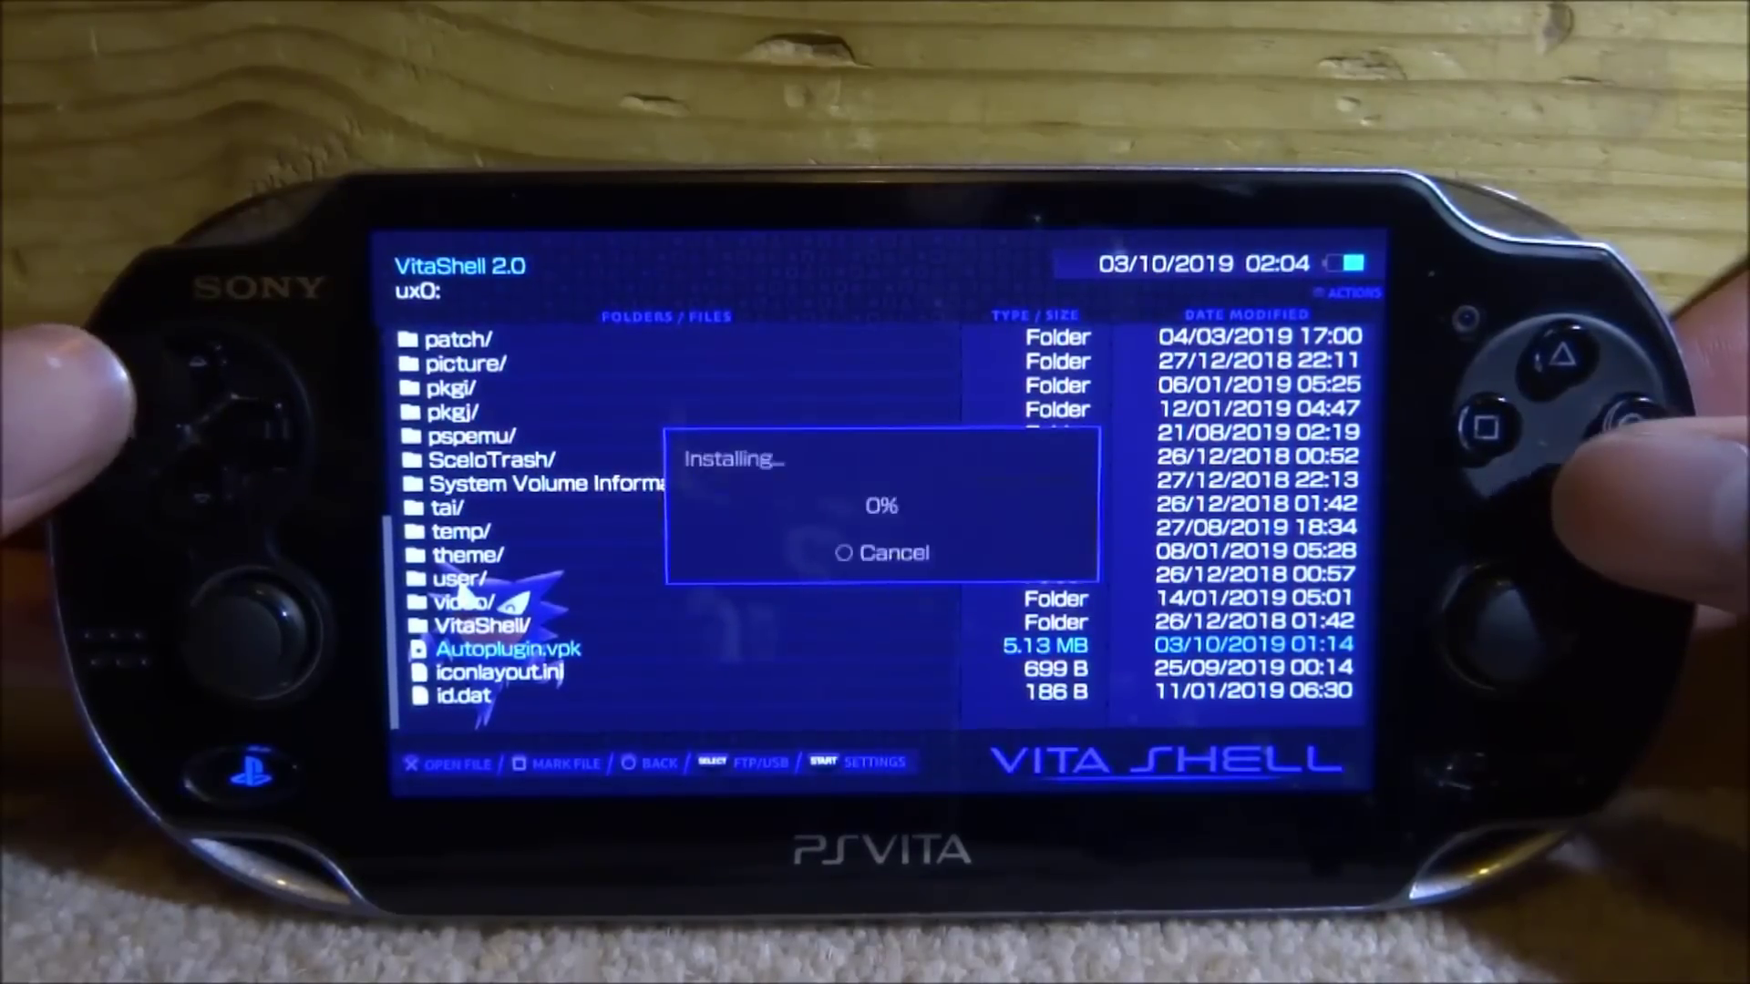
key("Return")
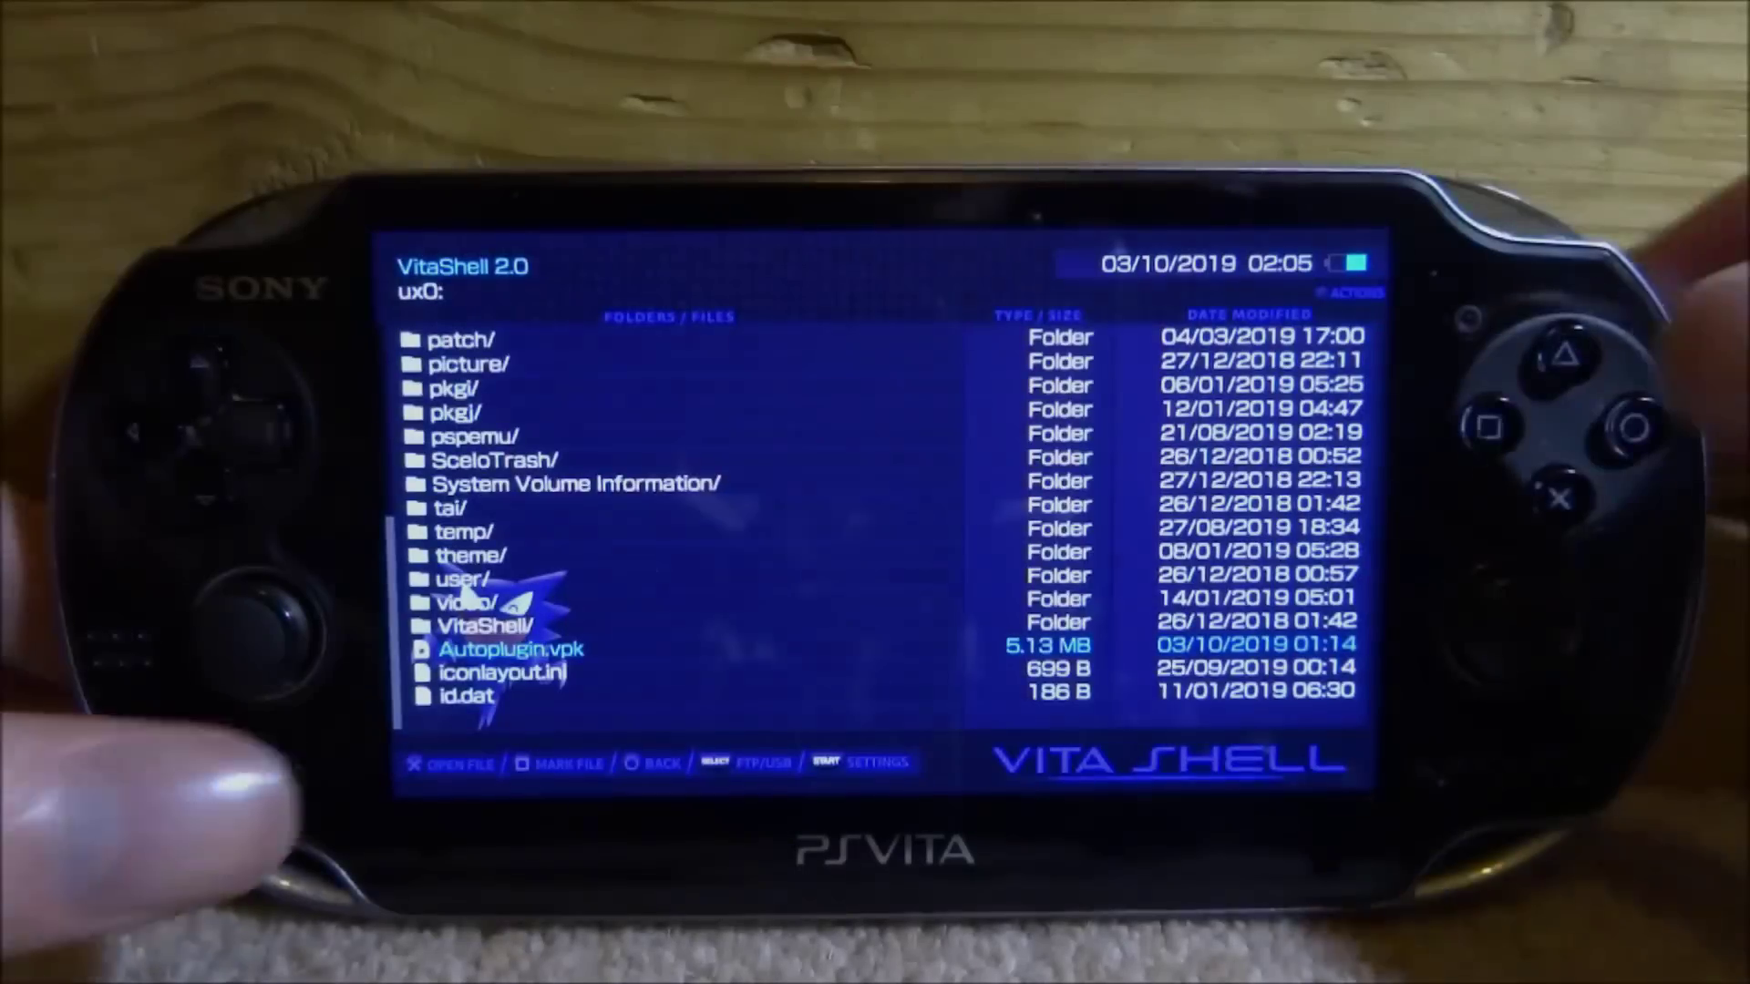
key("Escape")
key("super")
left_click_drag(1357, 246, 1276, 638)
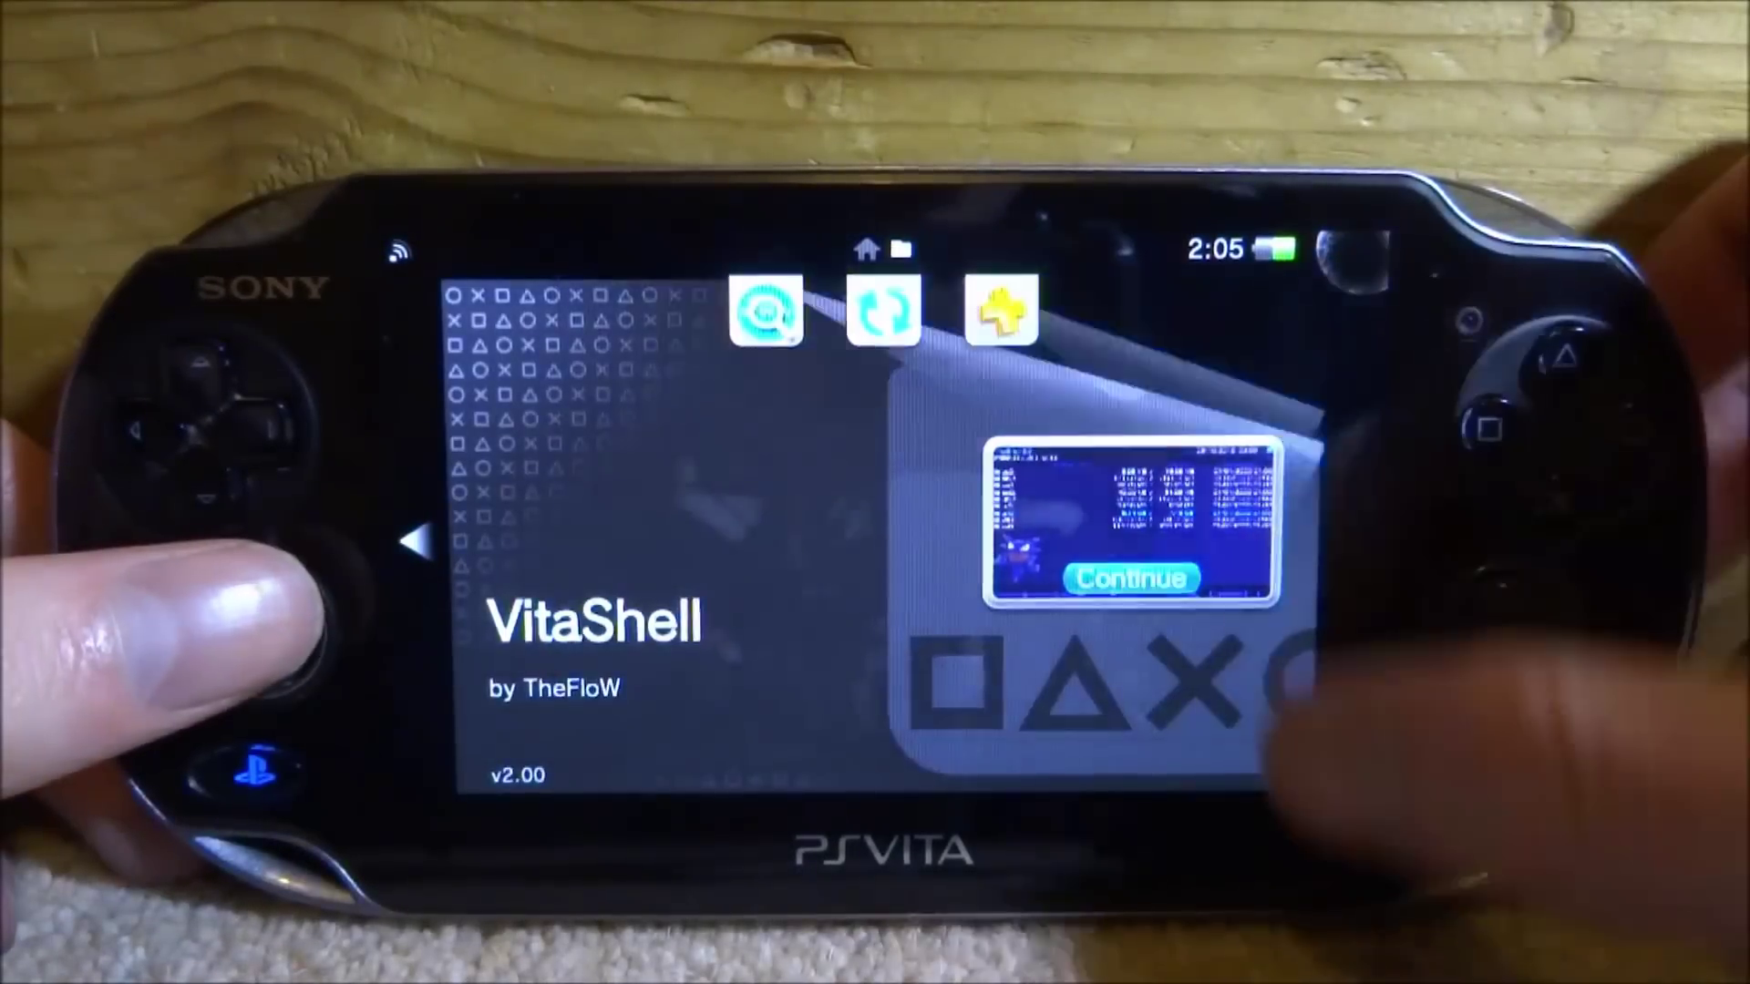